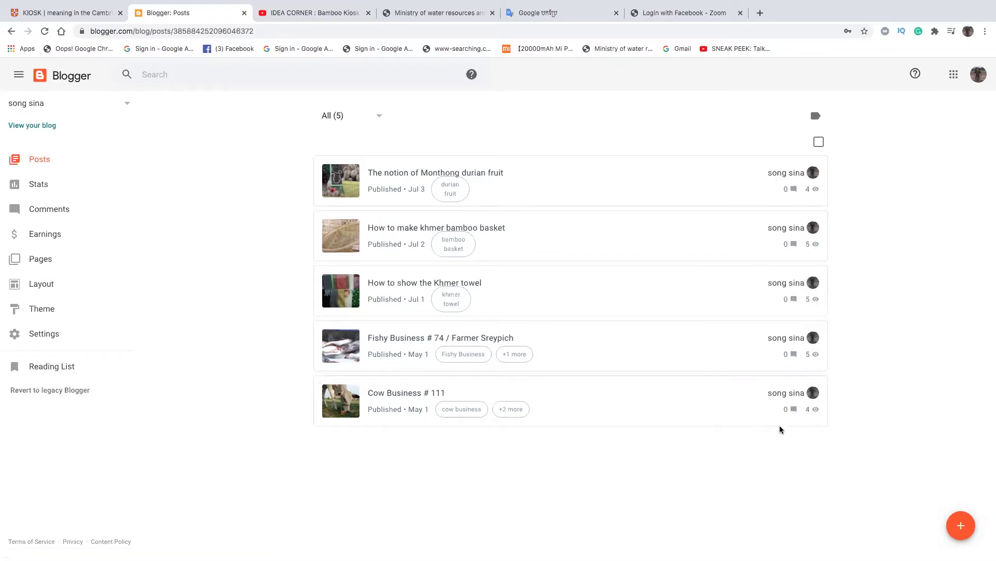
- Start a new blog post and place the cursor in its empty body
click(962, 525)
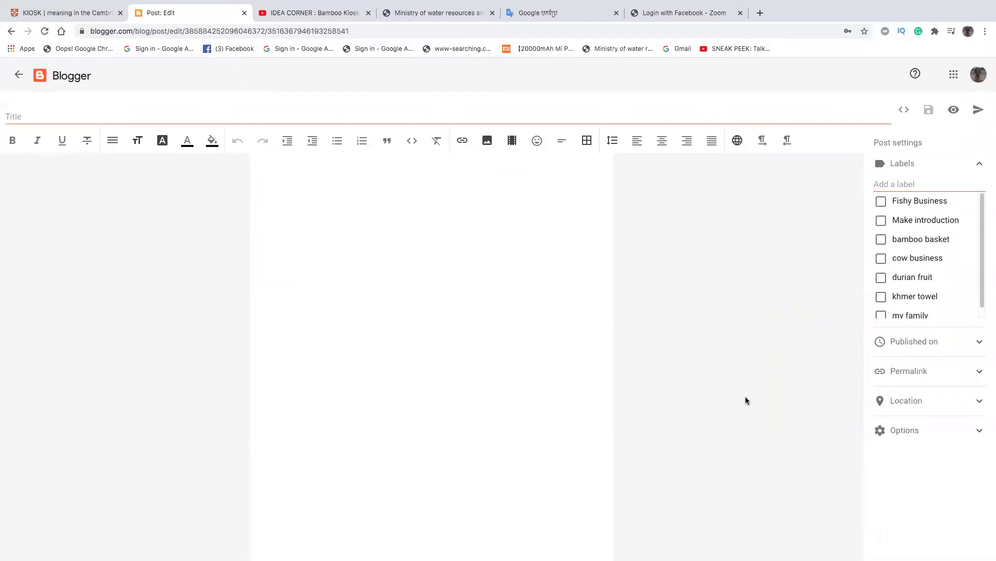
click(323, 181)
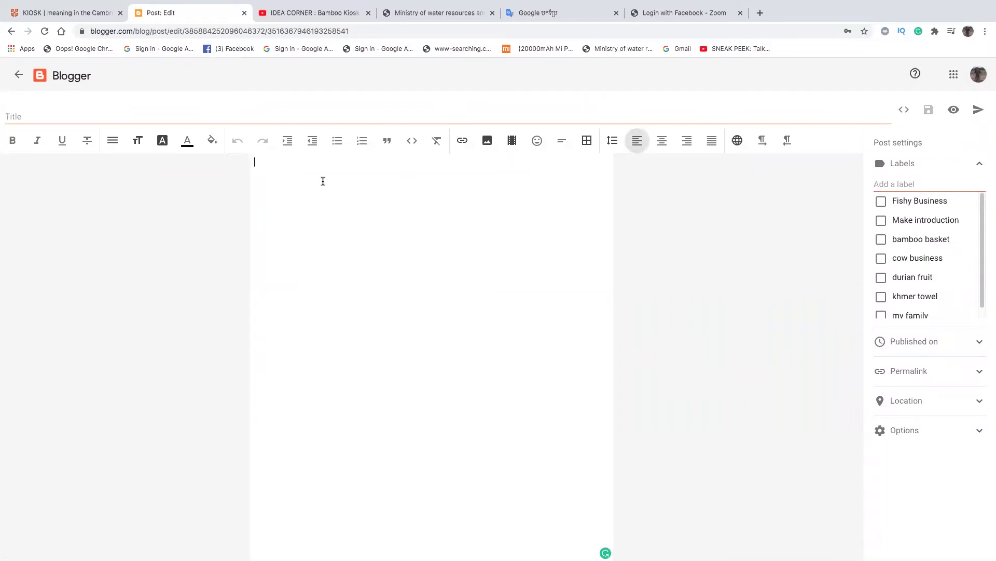
- Justify the body and type 'Hello, everyone! COVID-19 stay home! Today I want to show about bamboo kiosk'
click(711, 144)
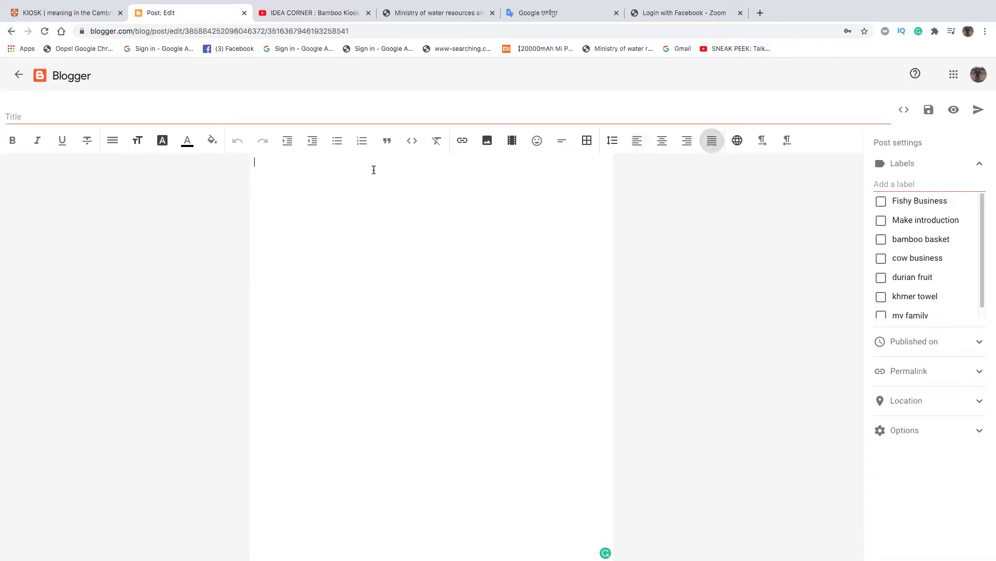
text(Hello, everyone! COVID-19 stay home!)
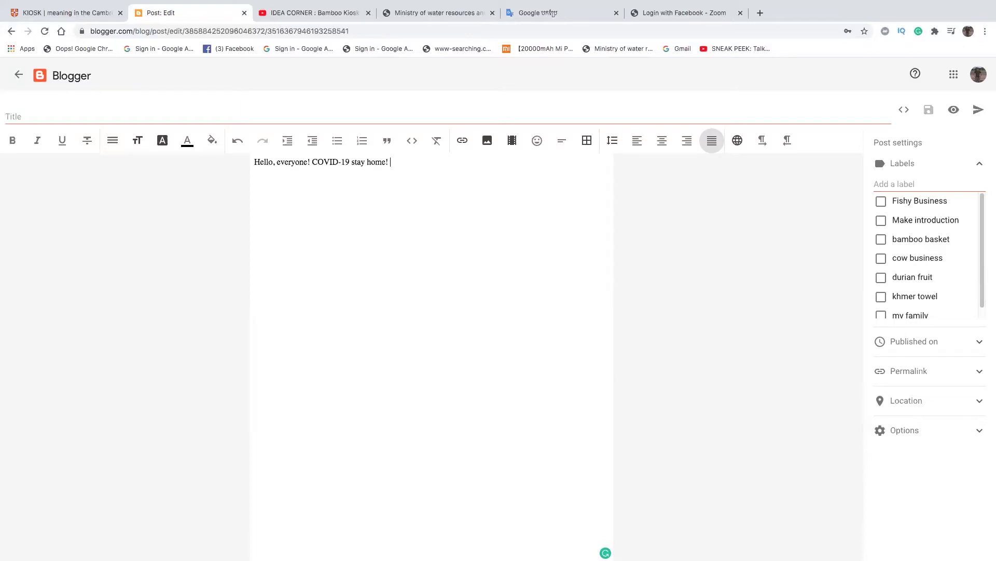
text(Today I want to show about bambo)
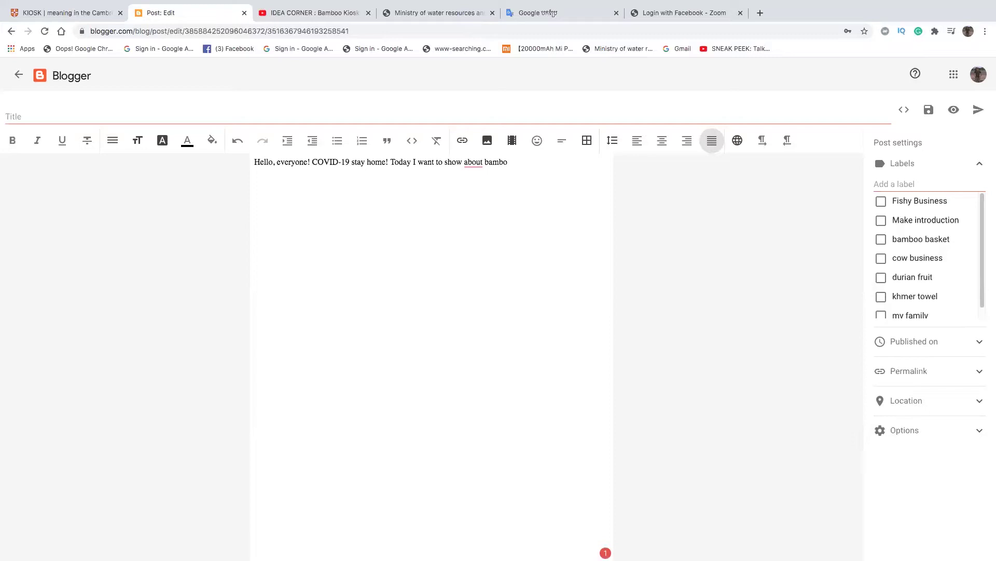
text(o kiosk)
mouse_move(482, 164)
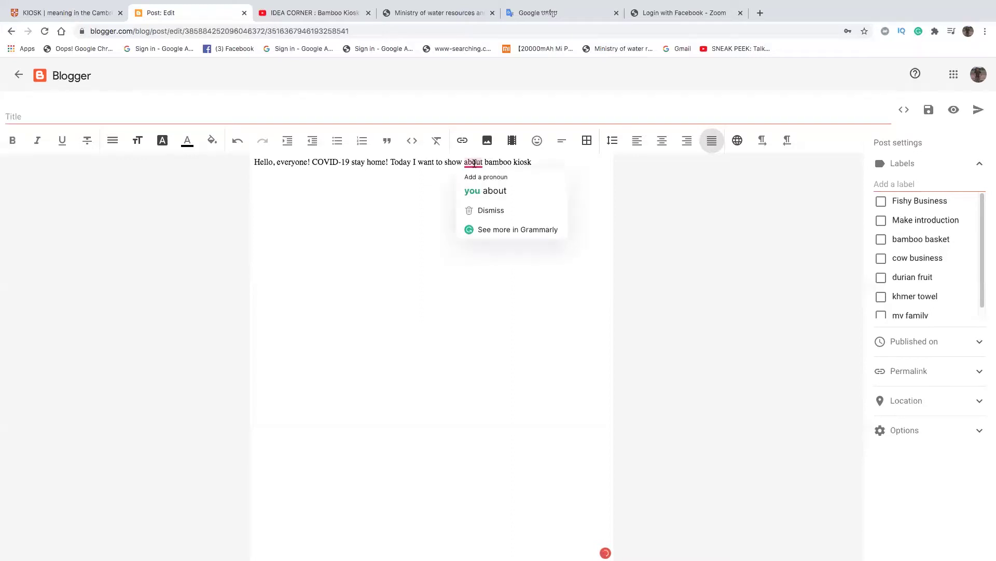
- Accept the 'show you about' fix and add 'Many bamboos has been growing'
click(483, 190)
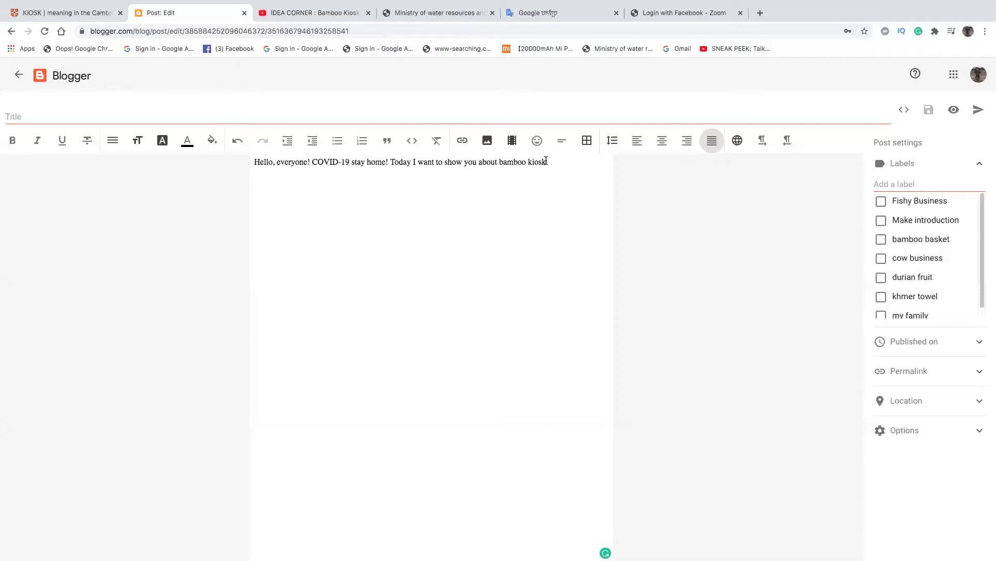
text(. )
text(Mnay)
key(BackSpace)
key(BackSpace)
key(BackSpace)
key(BackSpace)
text(any)
text(bamboo has been growing)
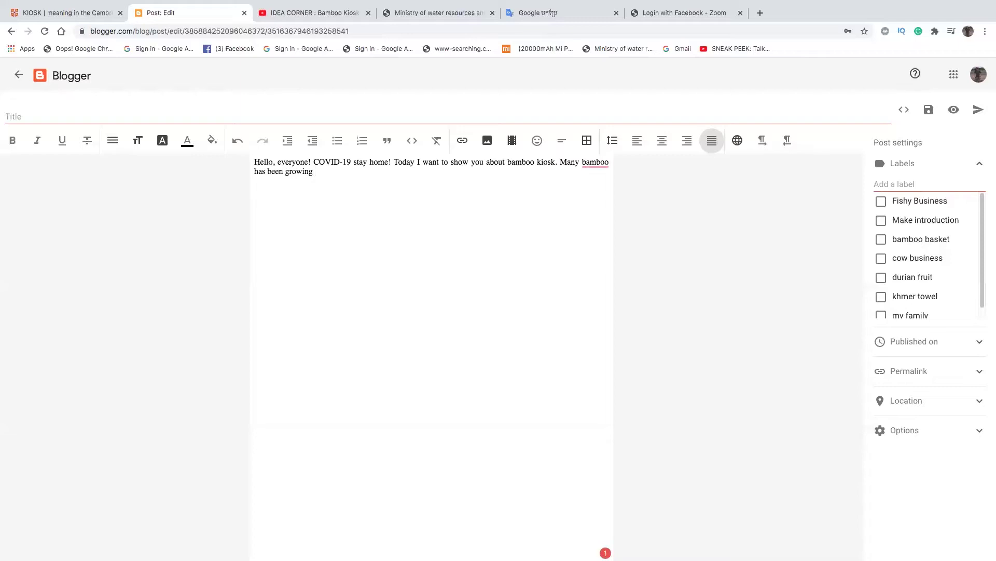
mouse_move(596, 163)
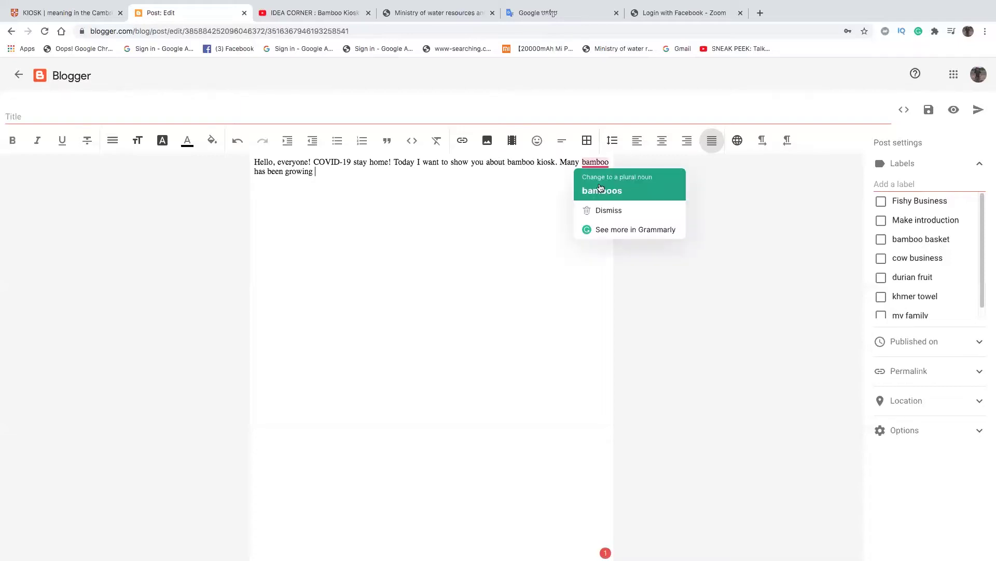
click(630, 192)
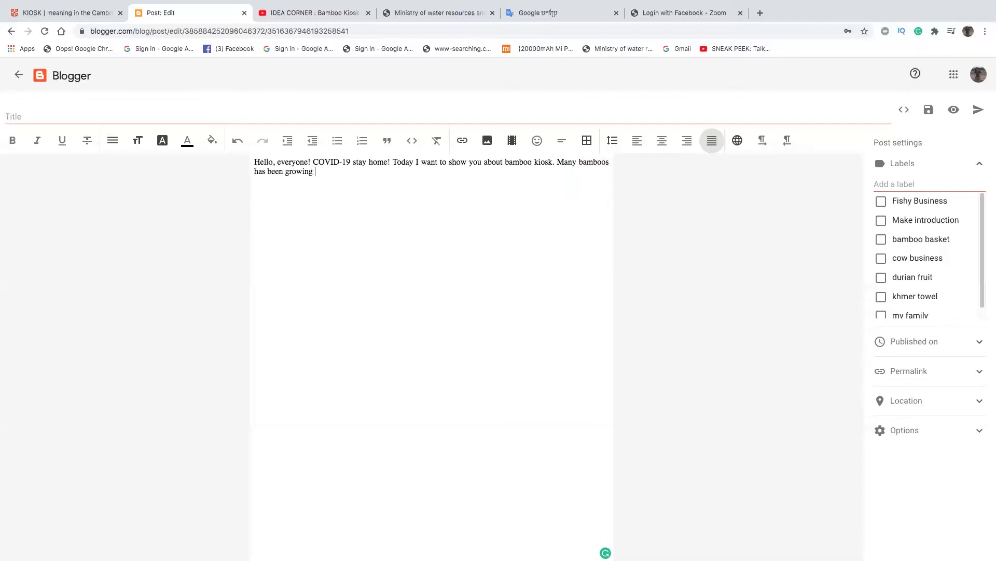
- Add ' in Cambodia local.' and correct 'has' to 'have'
text(in Camn)
key(BackSpace)
text(bodia local)
key(BackSpace)
text(.)
mouse_move(260, 172)
click(270, 194)
- Type 'Cambodia people have had', removing the duplicated 'have'
text(Cambo)
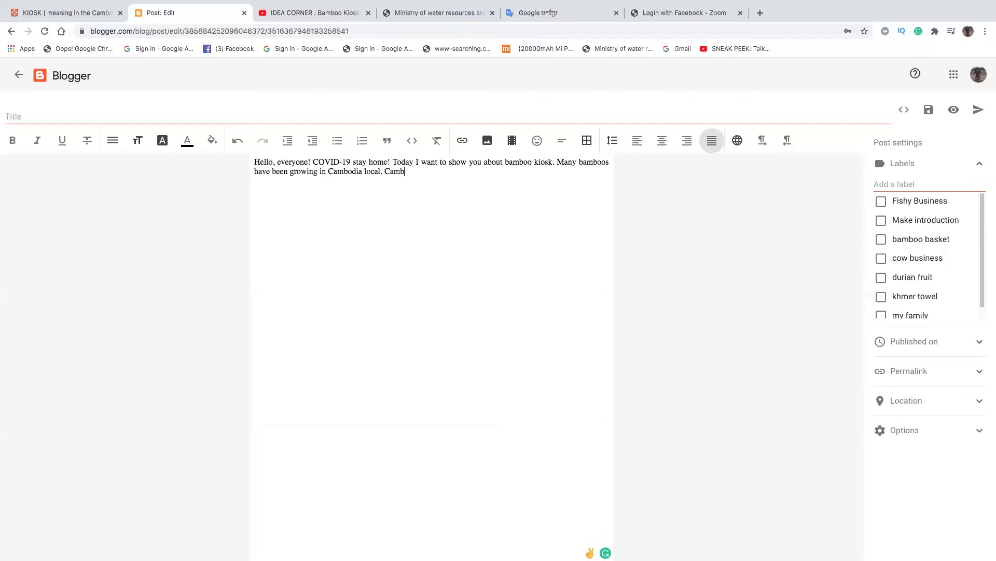
text(dia people have)
text(have had)
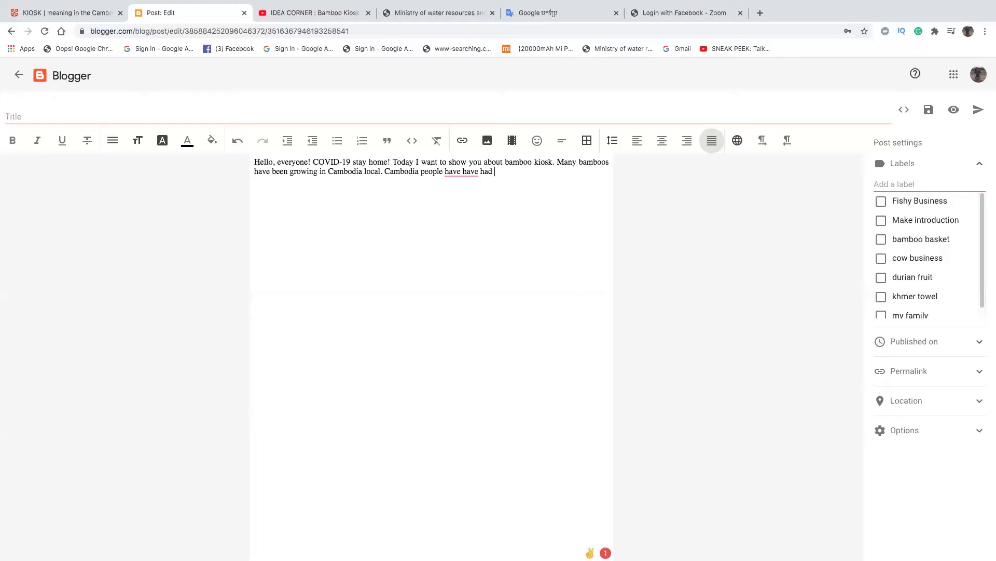
mouse_move(469, 174)
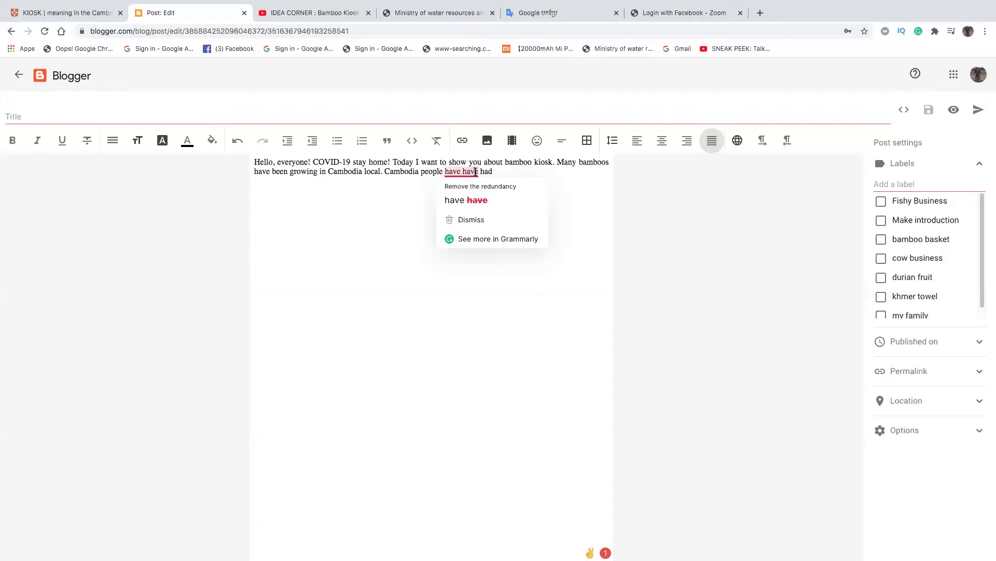
click(466, 200)
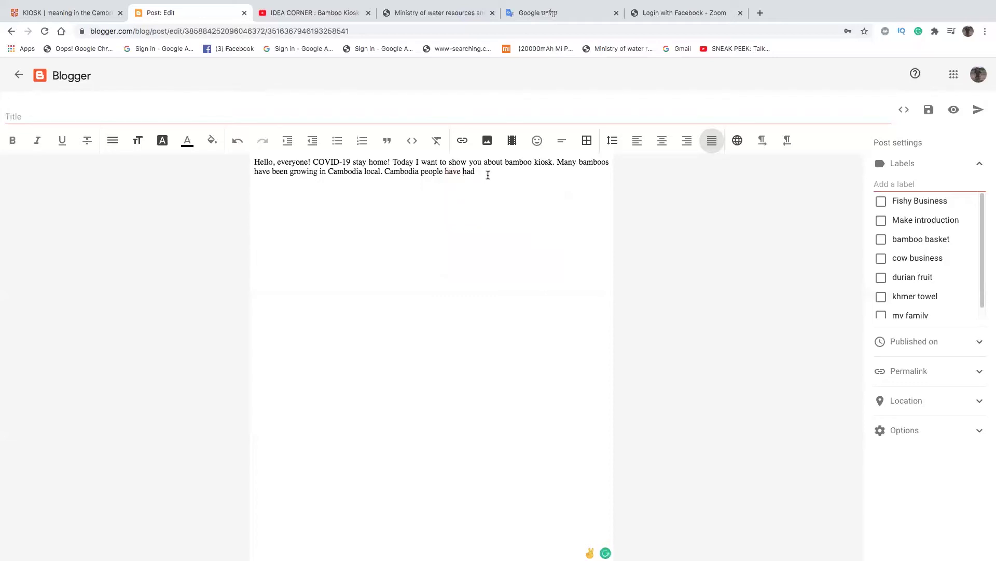
- Continue the paragraph with 'a bamboo farm so that they will', correcting typos
text(a bamboo)
text( farm so )
text(that)
text(they t)
text(ahd)
key(BackSpace)
key(BackSpace)
key(BackSpace)
text(had)
key(BackSpace)
key(BackSpace)
key(BackSpace)
key(BackSpace)
text(will t)
key(BackSpace)
- Finish with 'have taken it to make material fro using like that kosk'
text(have)
text( taken i)
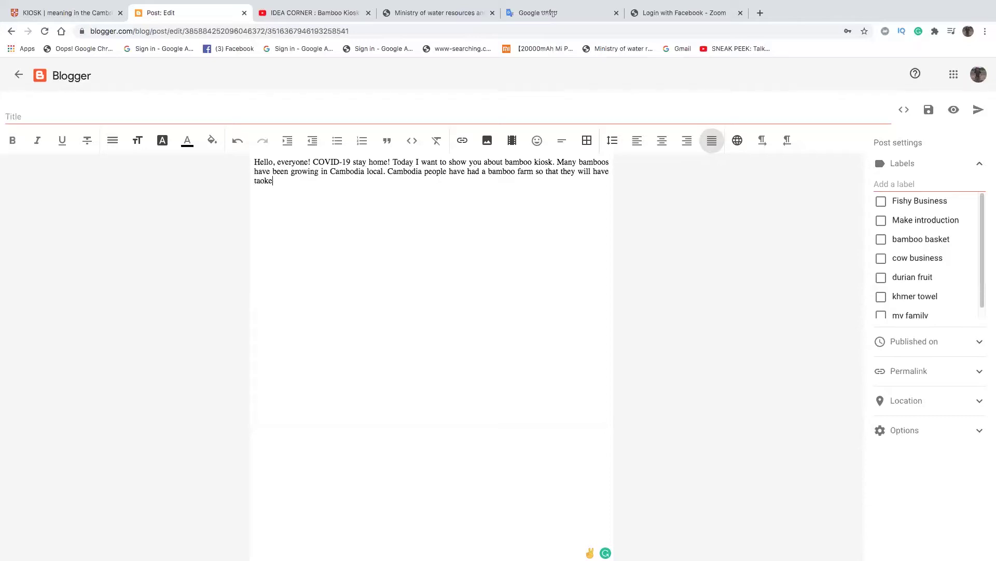
text(t to make n)
key(BackSpace)
text(material fro usi)
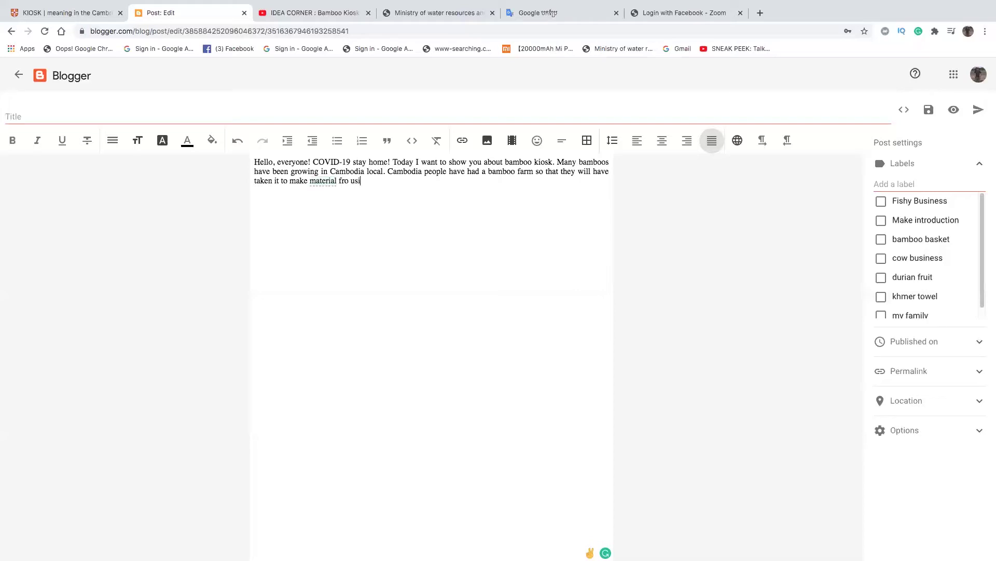
text(ng like that kis)
key(BackSpace)
text(=)
key(BackSpace)
text(osk)
- Enter the post title 'How to make bambookiosk'
click(139, 114)
text(How)
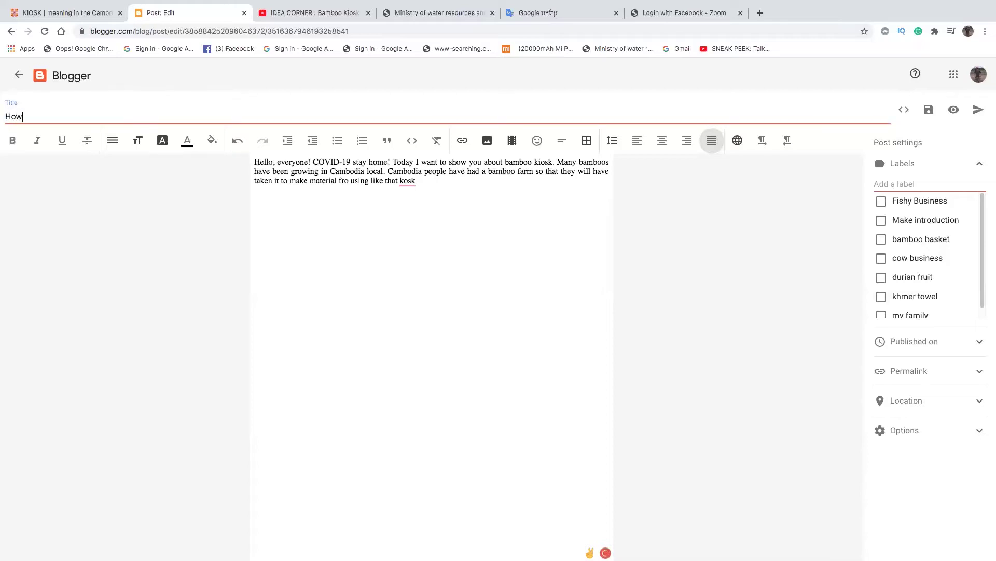
text( to make bamb)
text(ookiosk)
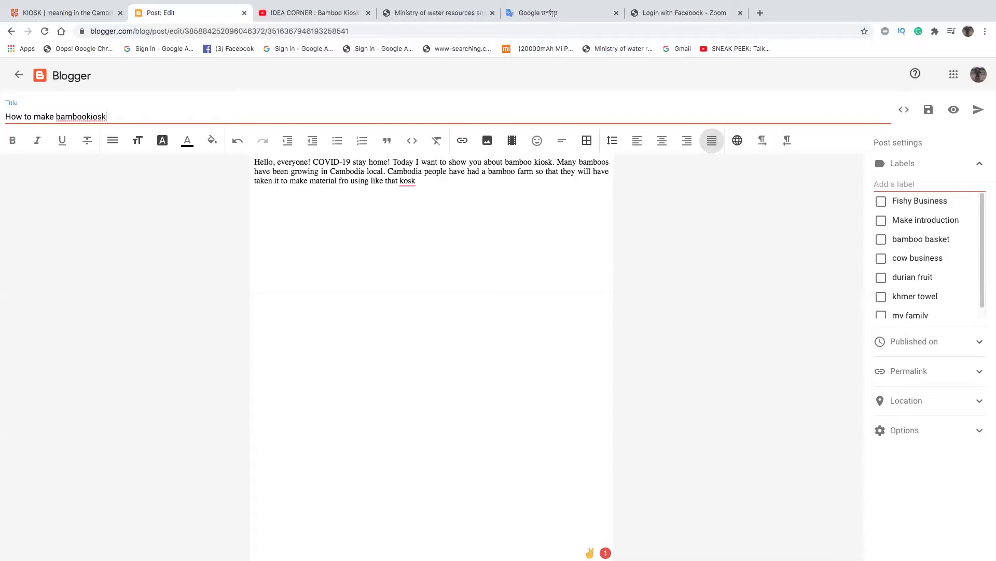
- Separate 'bamboo kiosk' in the title and correct 'kosk' to 'kiosk' in the body
click(86, 116)
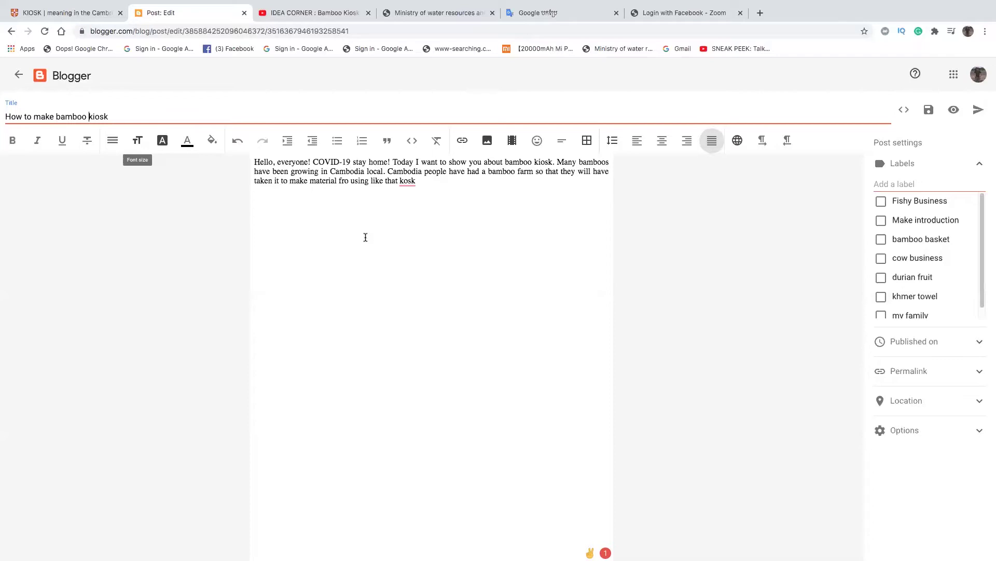
mouse_move(412, 181)
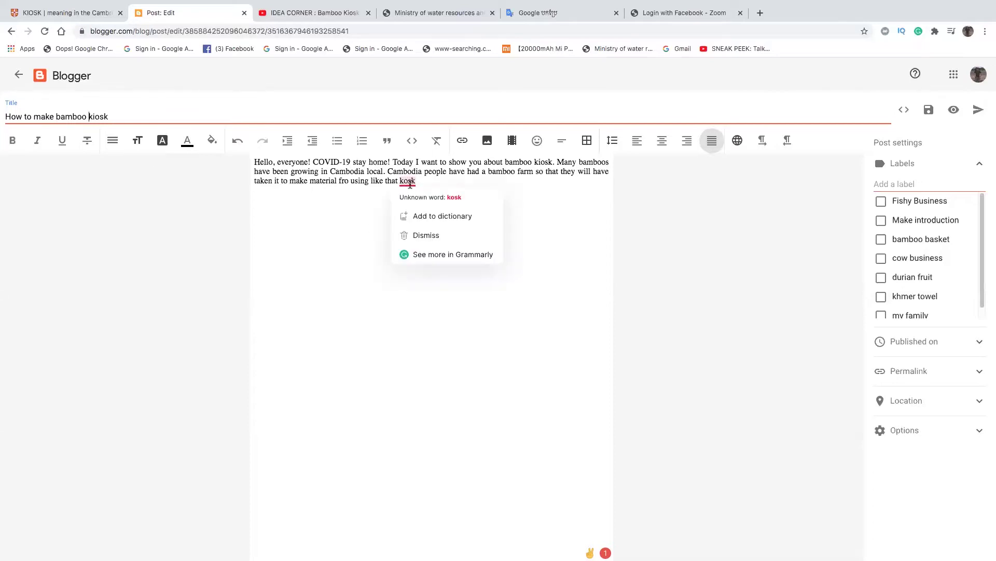
click(407, 181)
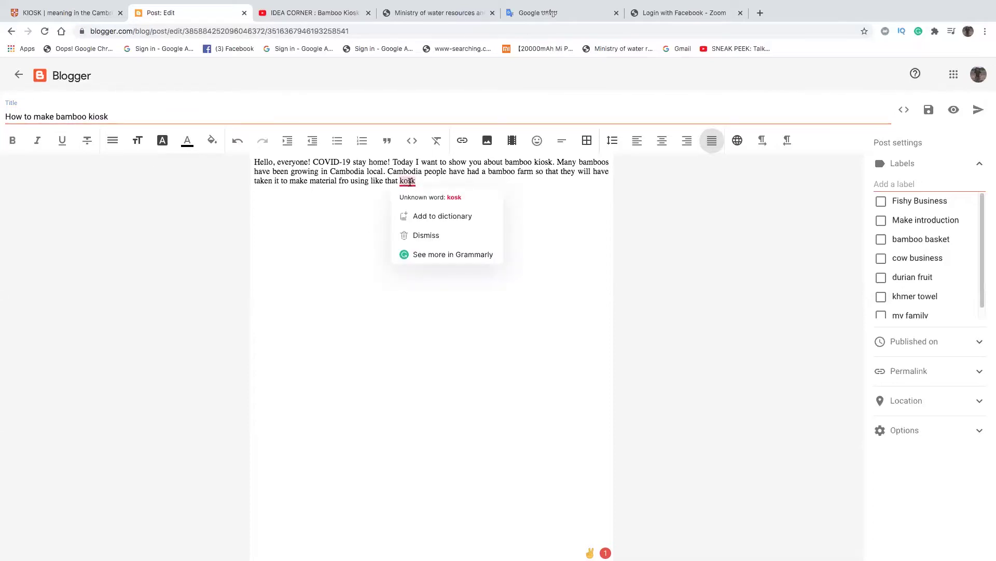
text(i)
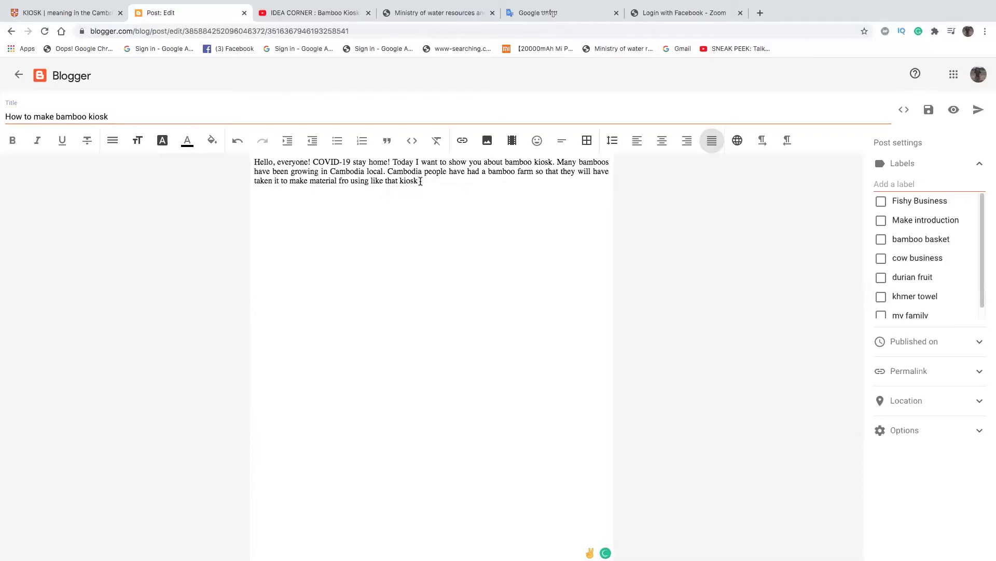
- Add '. basket,..etc. Up to the present, Cambodain people' to the body
text(.)
text( basket)
text(..)
text(etc)
text(Up )
text(t)
text(o th)
text(e )
text(present,)
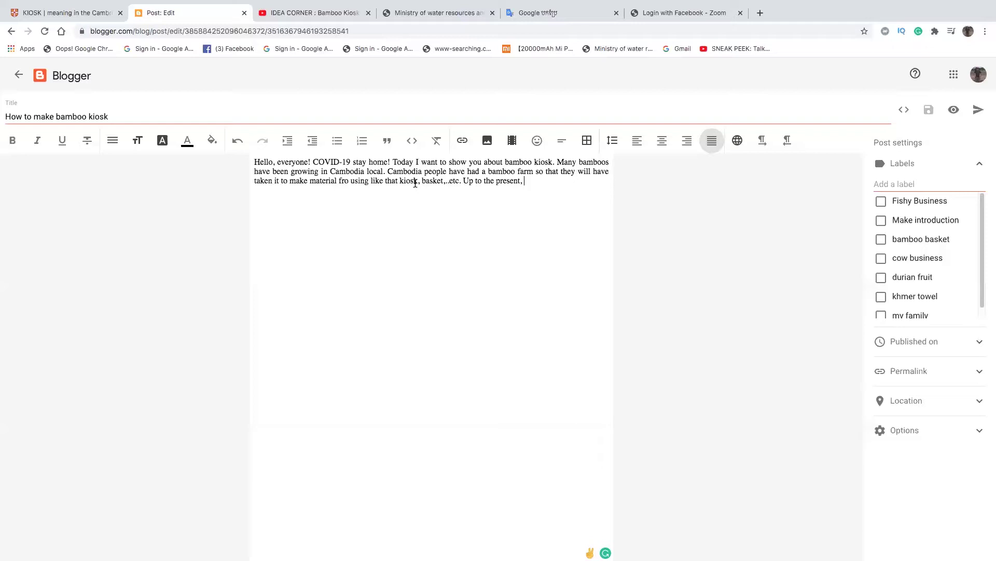
text(Cambodaipeople)
key(Left)
key(Left)
key(Left)
key(Left)
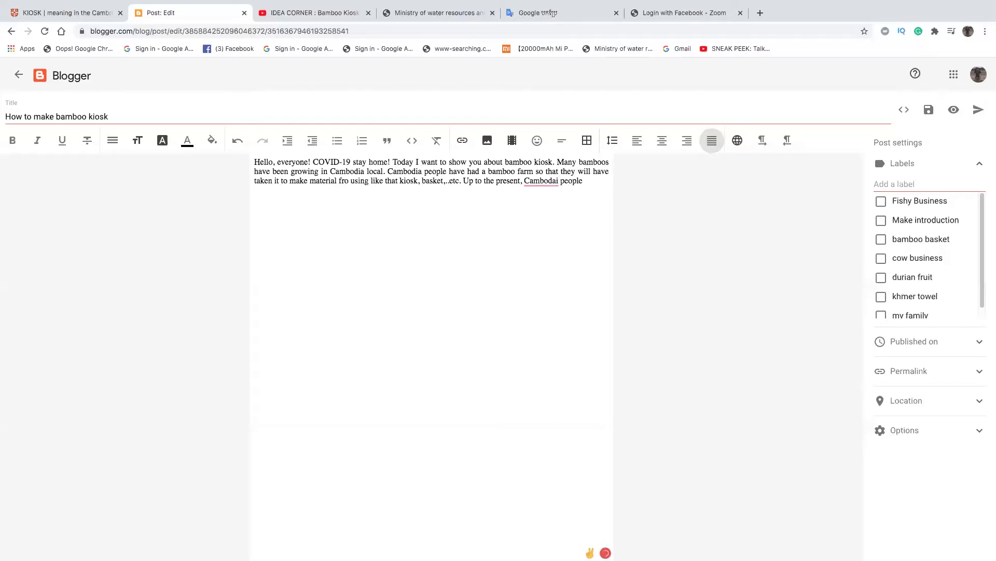
text(n)
key(Right)
key(Right)
key(Right)
key(Right)
key(Right)
- Add 'had an idea corner to create kiosk because', accepting the 'Cambodian' and 'had' fixes
text(had)
text( ha)
text(ve)
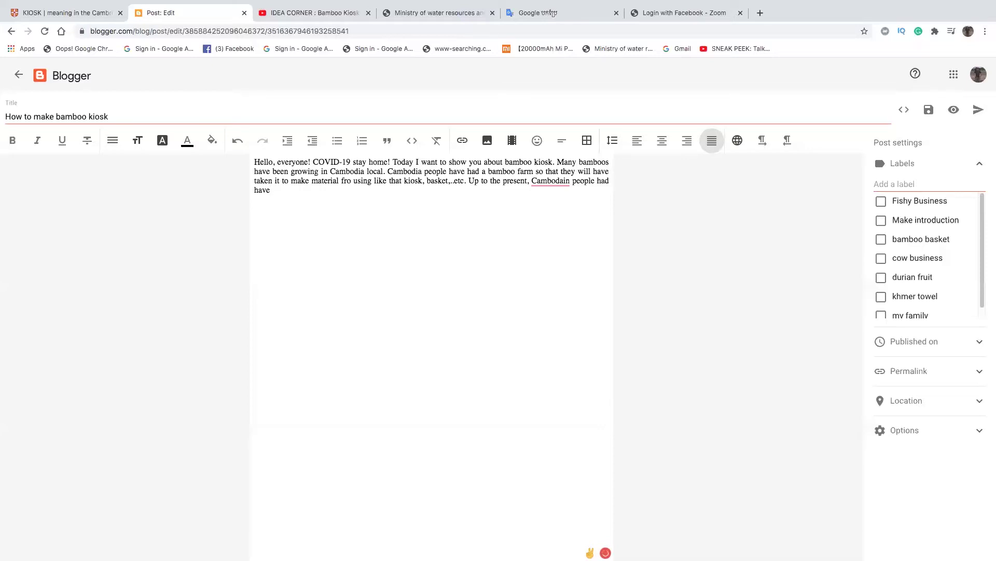
text(an idea corner to cr)
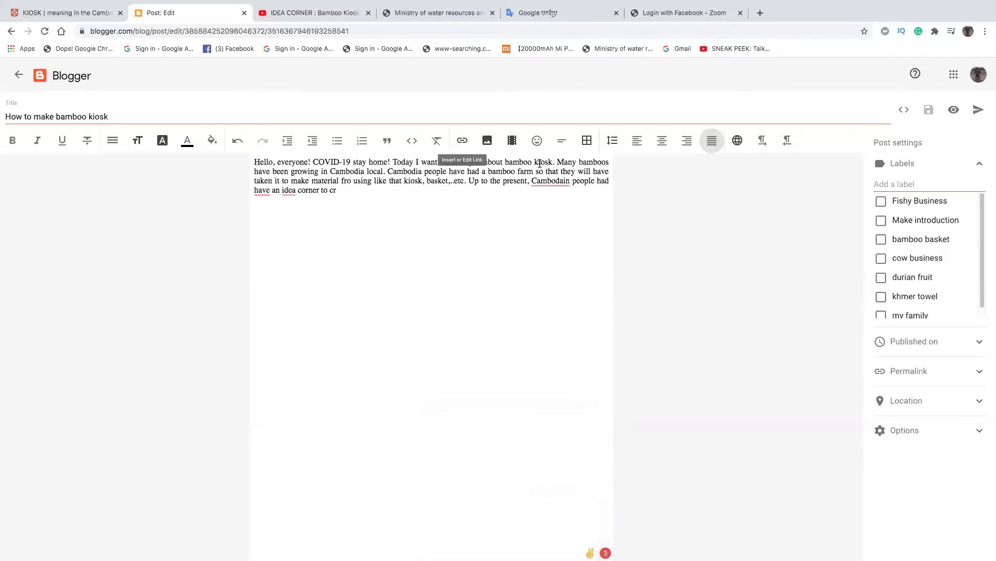
mouse_move(564, 182)
click(565, 200)
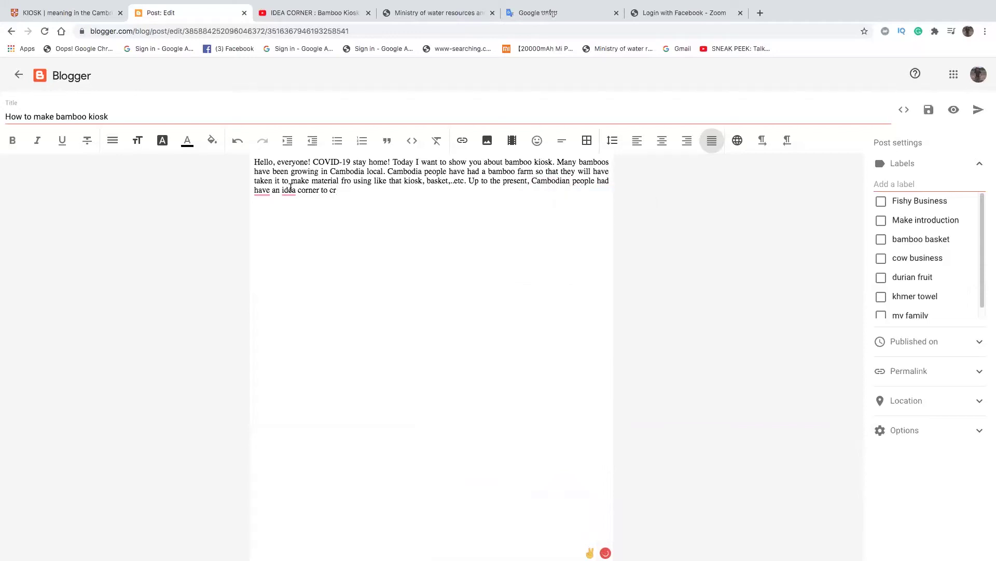
mouse_move(263, 190)
click(263, 210)
text(eate )
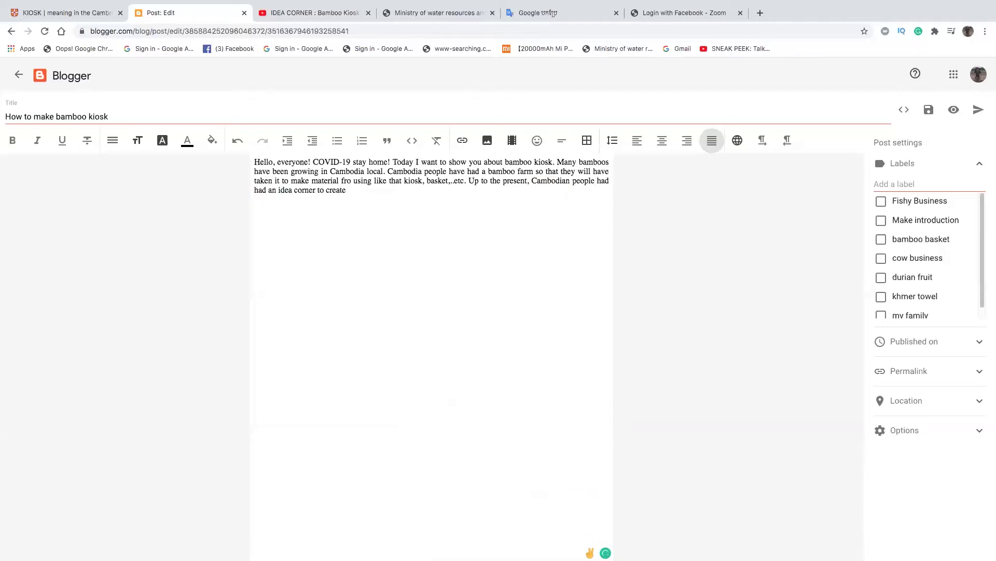
text(kiosk because)
key(BackSpace)
key(BackSpace)
text(se)
- Replace 'Cambodian people' with 'Bamboo farmer' and the first 'had' with 'have'
drag(595, 181, 533, 182)
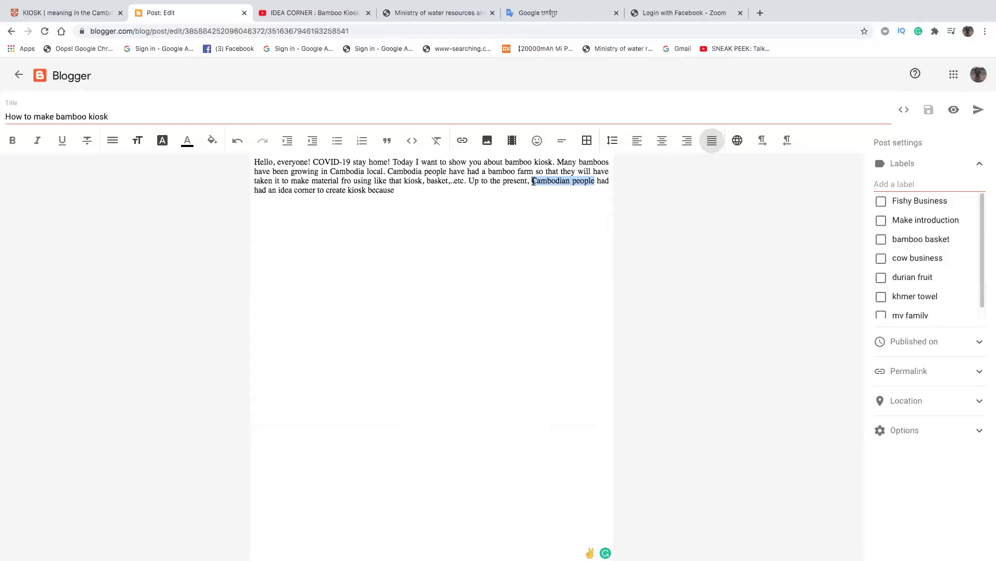
text(Bamboo)
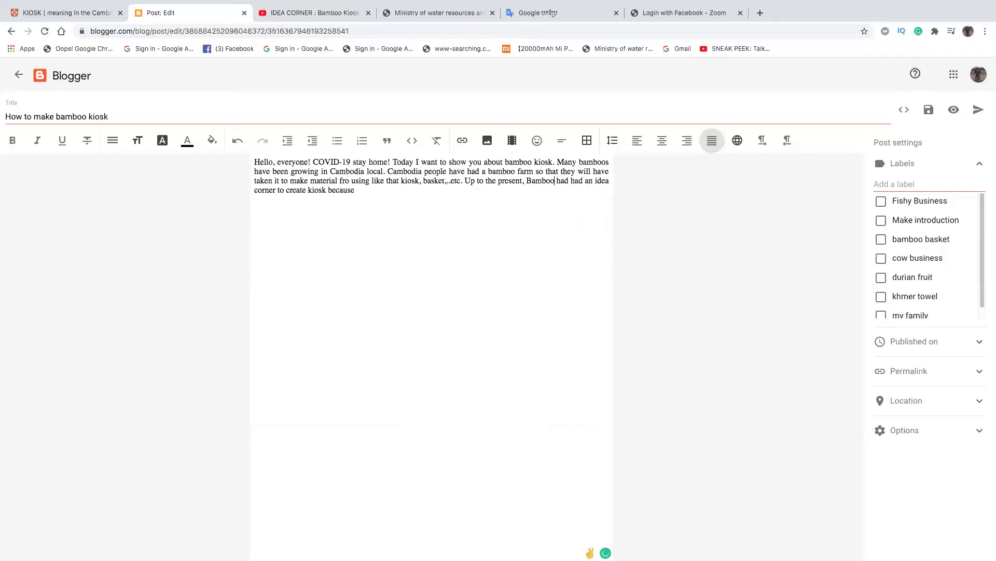
text( farm)
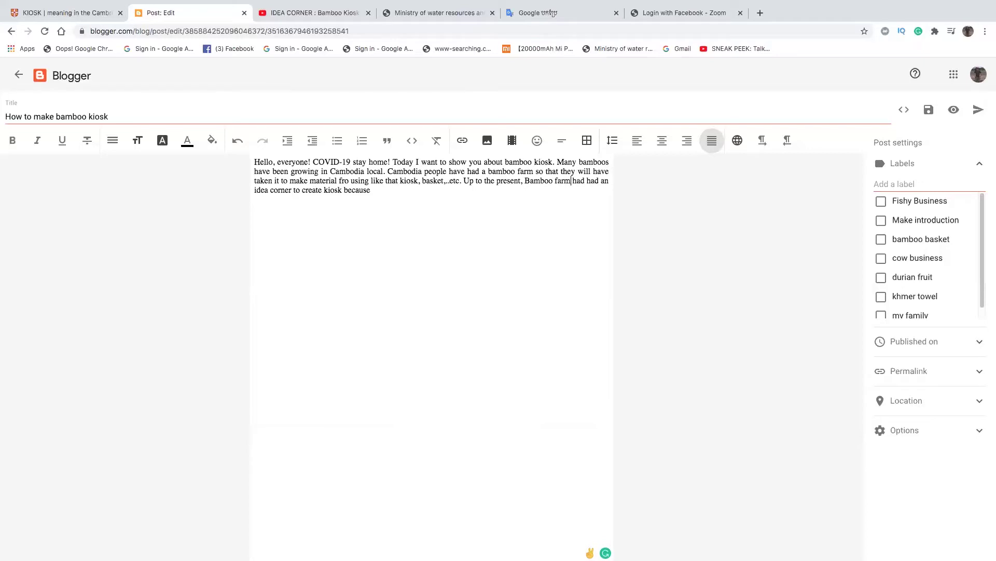
key(BackSpace)
text(er)
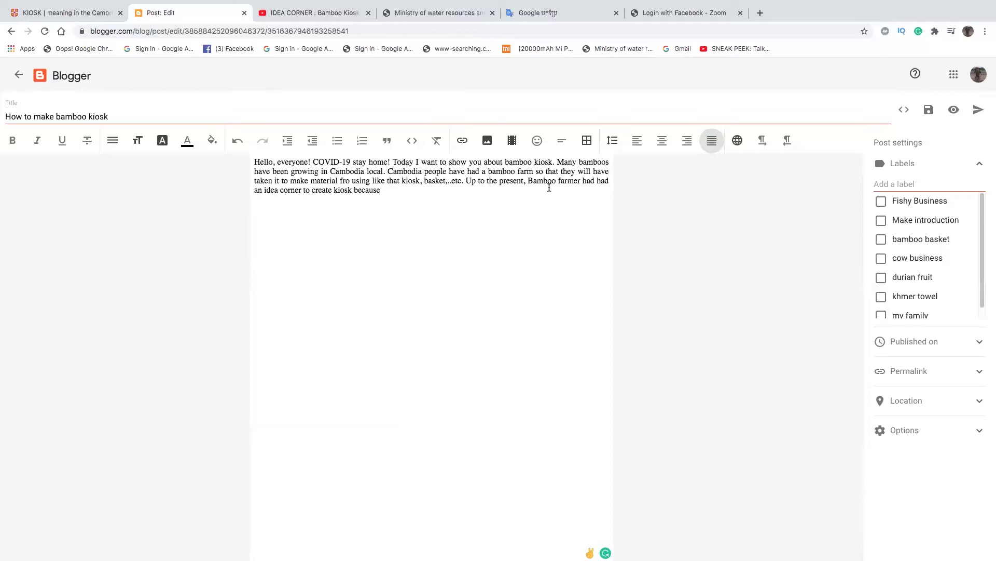
double_click(589, 181)
text(have)
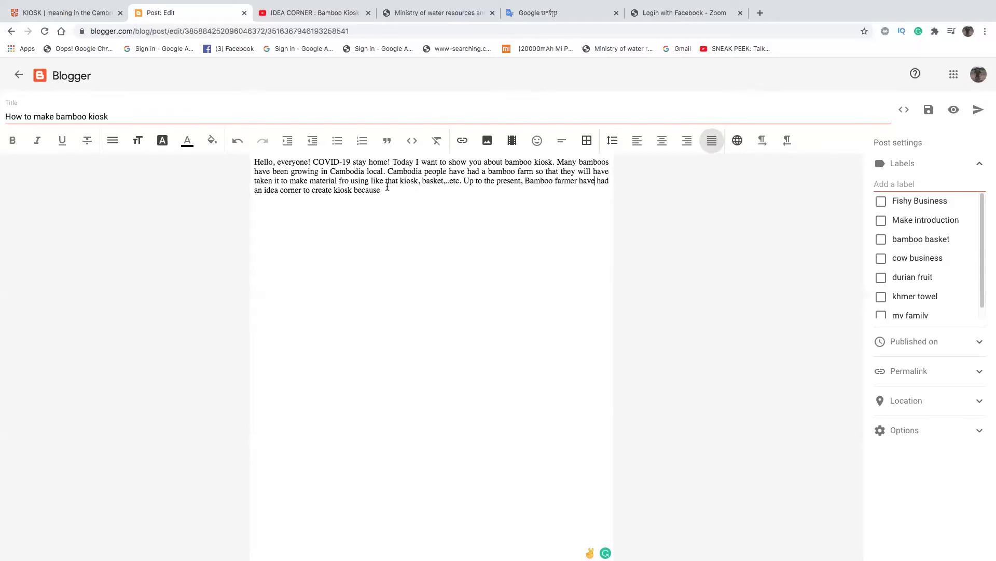
- Dismiss the 'idea' suggestion and type 'the people need' after 'because'
mouse_move(272, 191)
click(265, 238)
text(thepeople)
key(Left)
key(Left)
key(Left)
key(Right)
key(Right)
text(need)
- Add 'many bamboos kiosk to use it in living daily' and accept the 'farmers' plural
text(kio)
key(BackSpace)
key(BackSpace)
key(BackSpace)
text(so)
key(BackSpace)
key(BackSpace)
text(any kiosk )
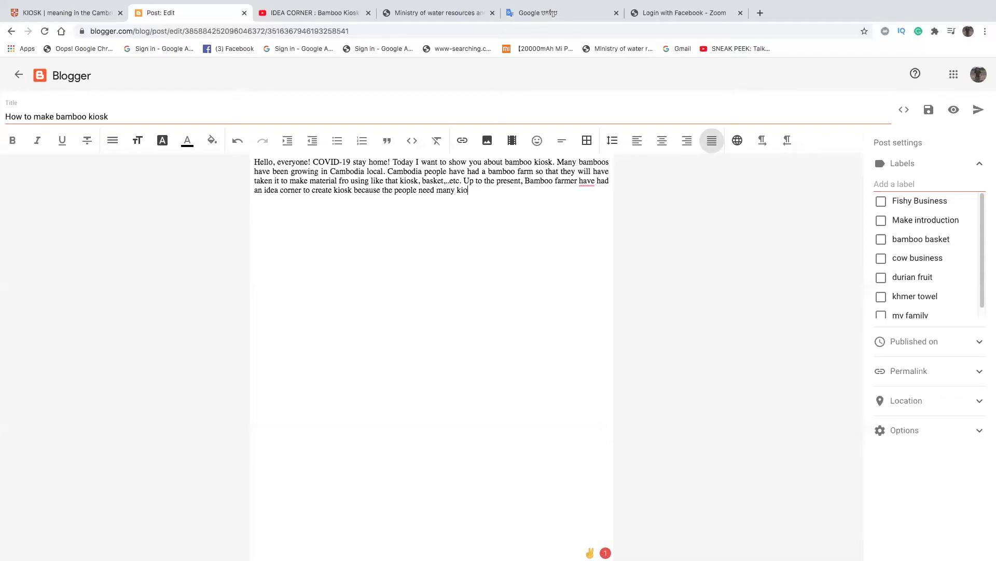
text(to use it)
key(Left)
key(Left)
key(Left)
key(Left)
key(Left)
key(Left)
key(Left)
key(Left)
key(Left)
text(bamboos)
key(Right)
key(Right)
text(n living du)
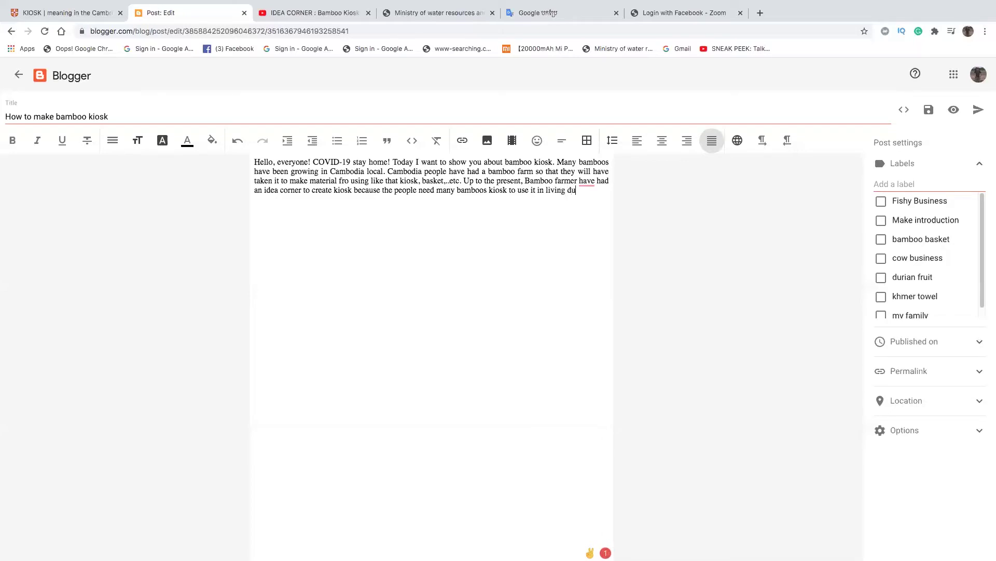
key(BackSpace)
text(aily.)
mouse_move(566, 182)
click(565, 201)
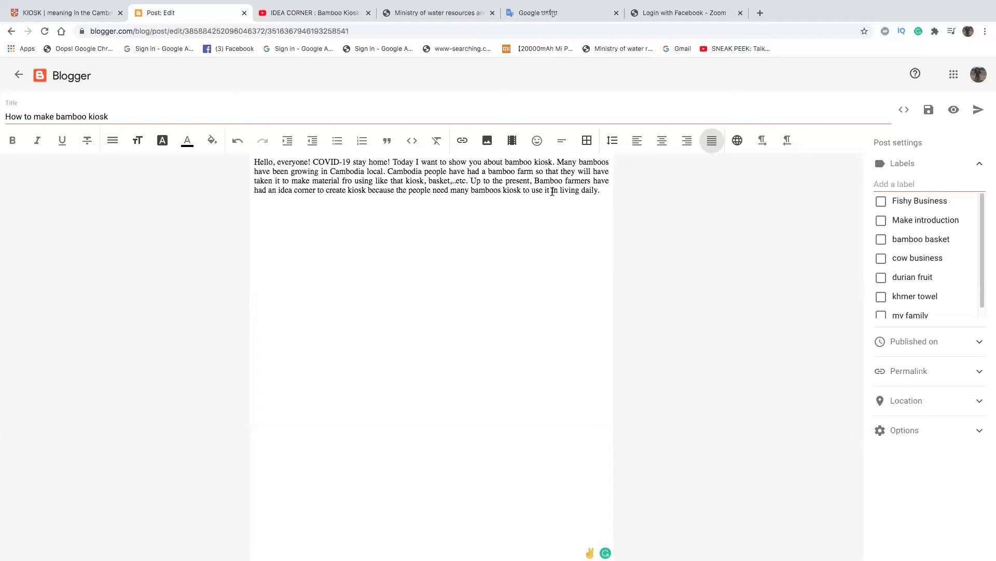
- Insert 'Screen Shot 2020-07-04 at 9.32.27 AM' as a centred photo on a new line after 'daily'
click(601, 196)
key(Return)
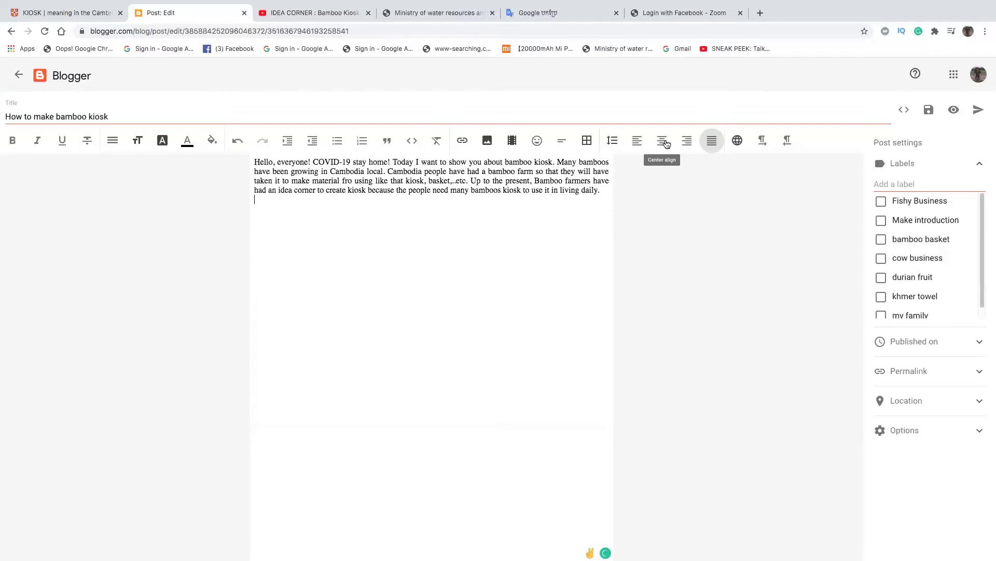
click(662, 140)
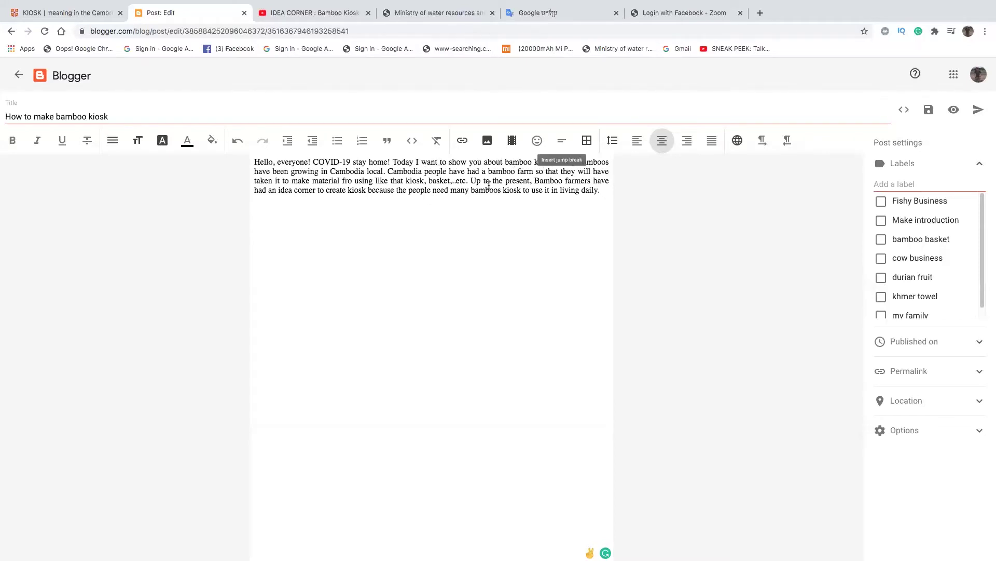
click(488, 149)
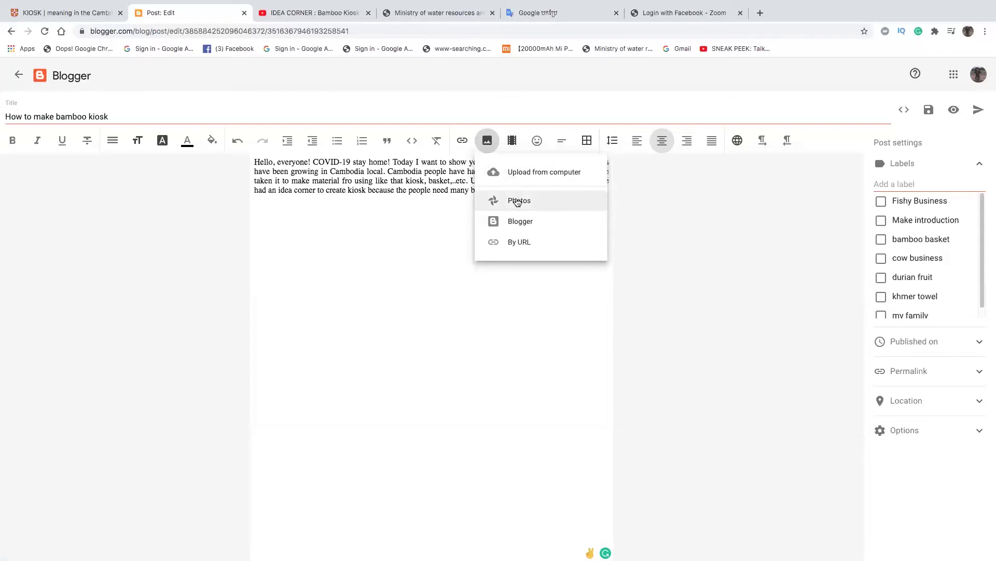
click(521, 174)
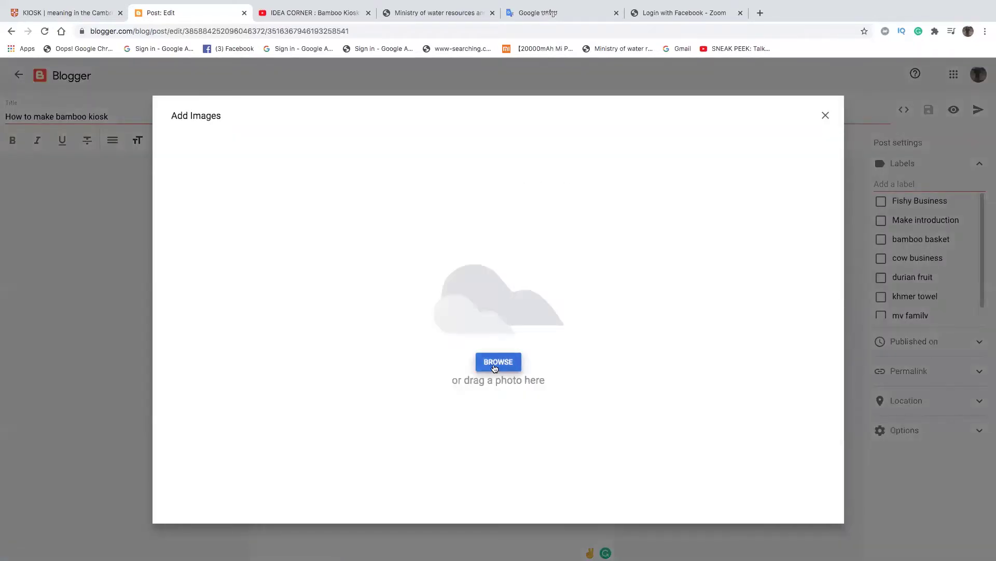
click(483, 314)
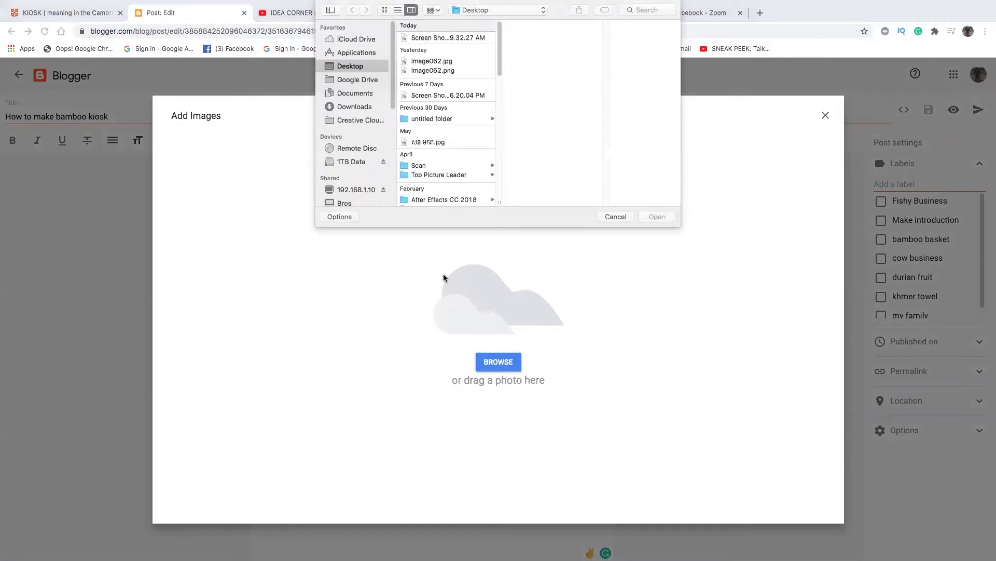
click(412, 38)
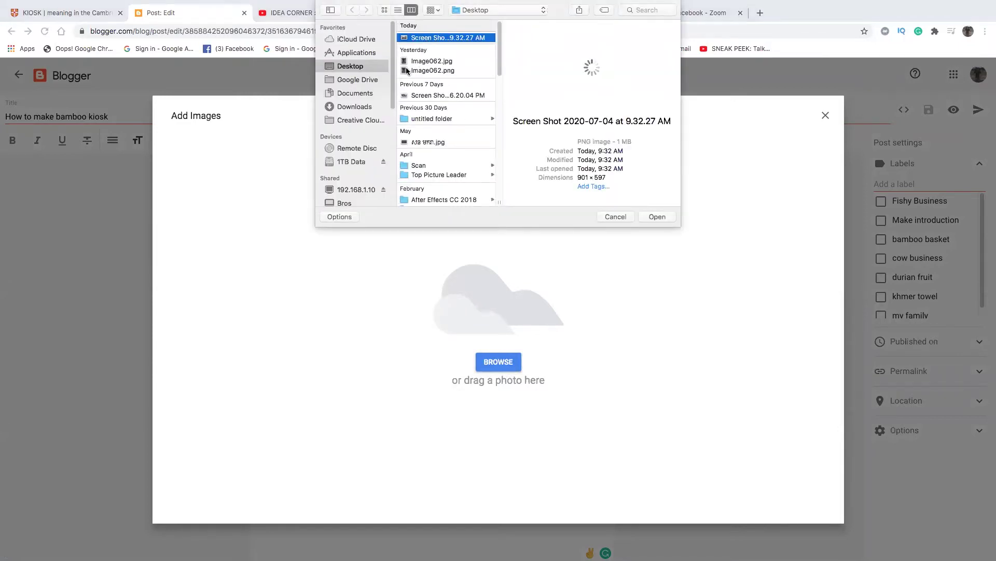
click(654, 217)
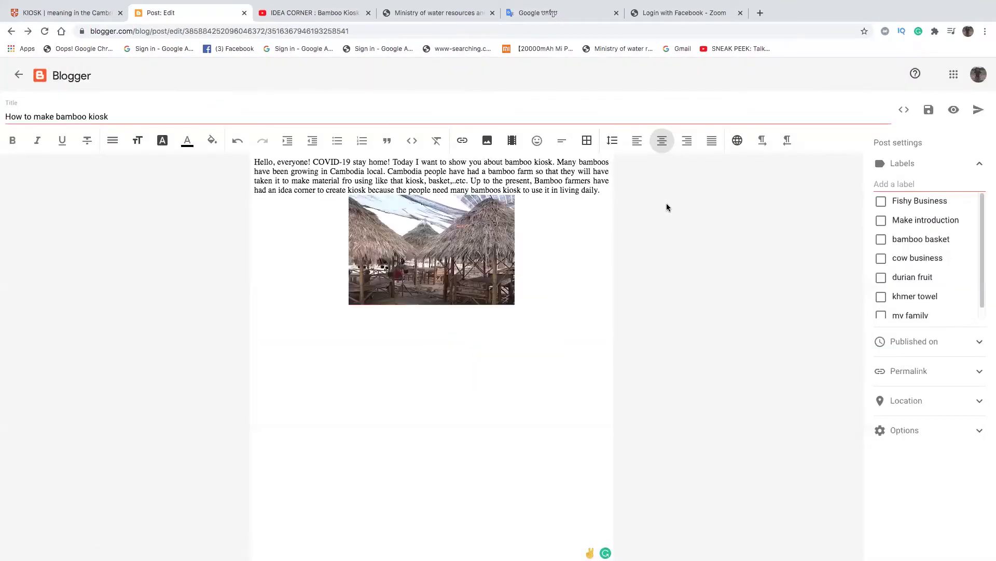
- Resize the bamboo kiosk photo to about 500 px wide, then move to a fresh line below it
click(425, 296)
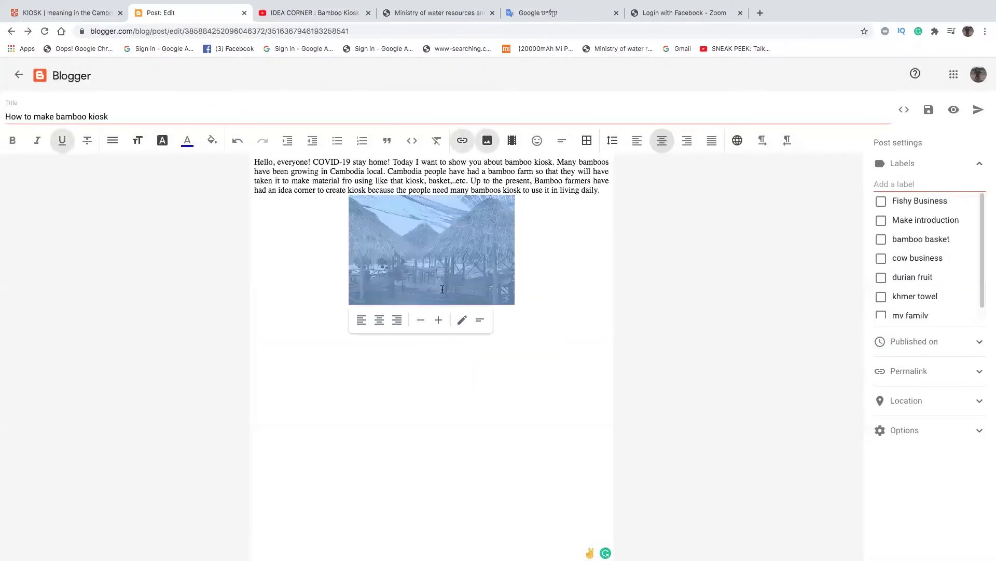
click(439, 319)
click(439, 319)
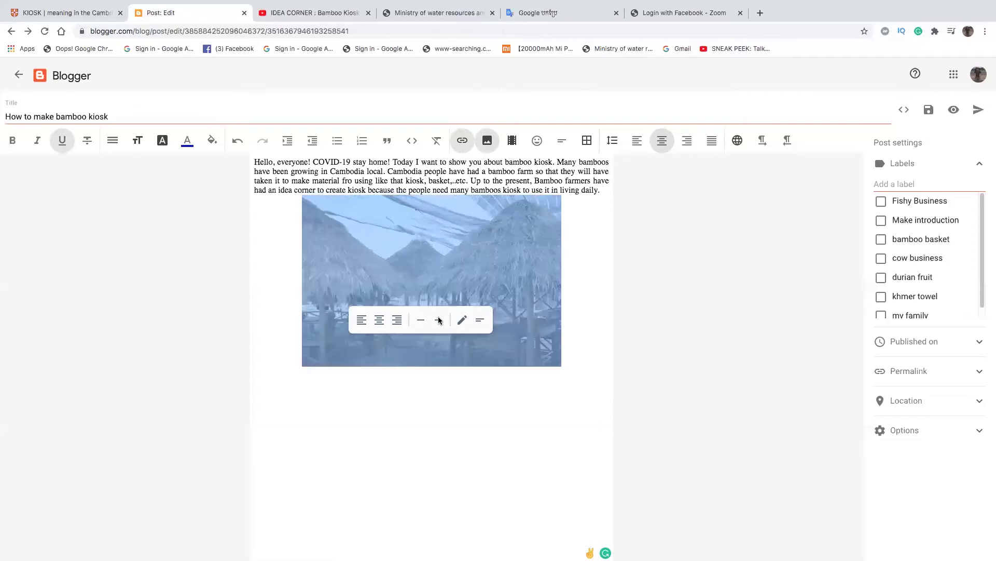
click(438, 320)
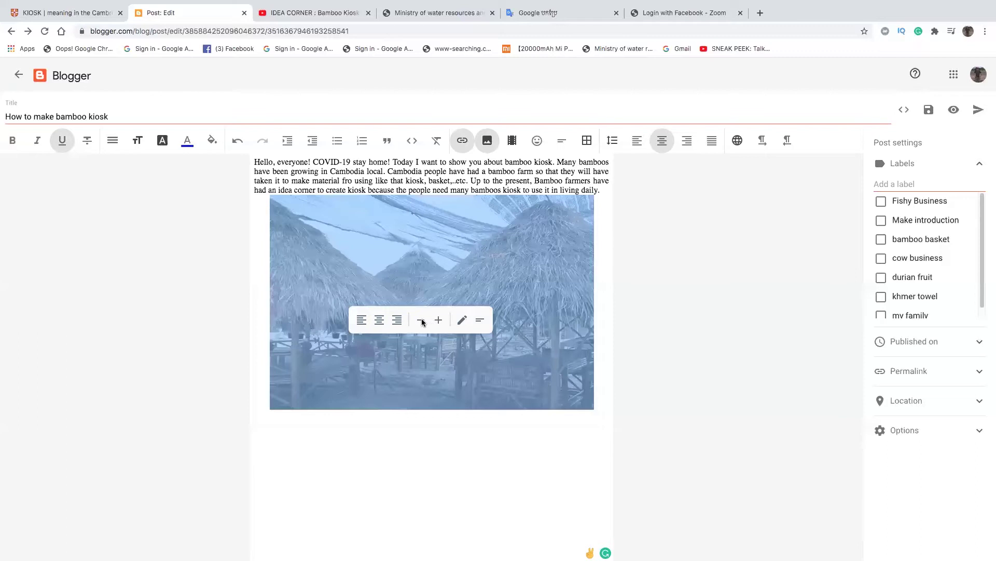
click(421, 320)
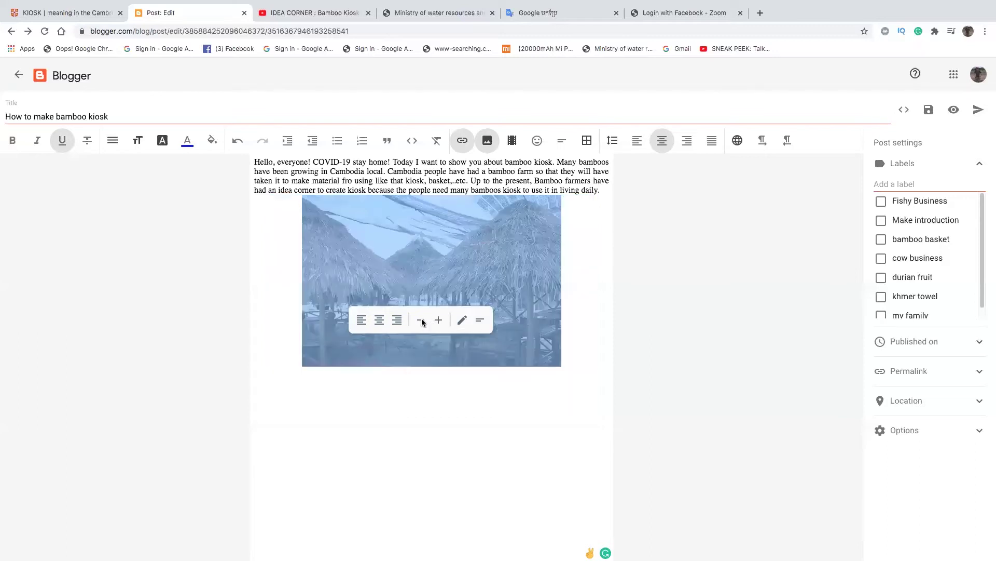
click(606, 281)
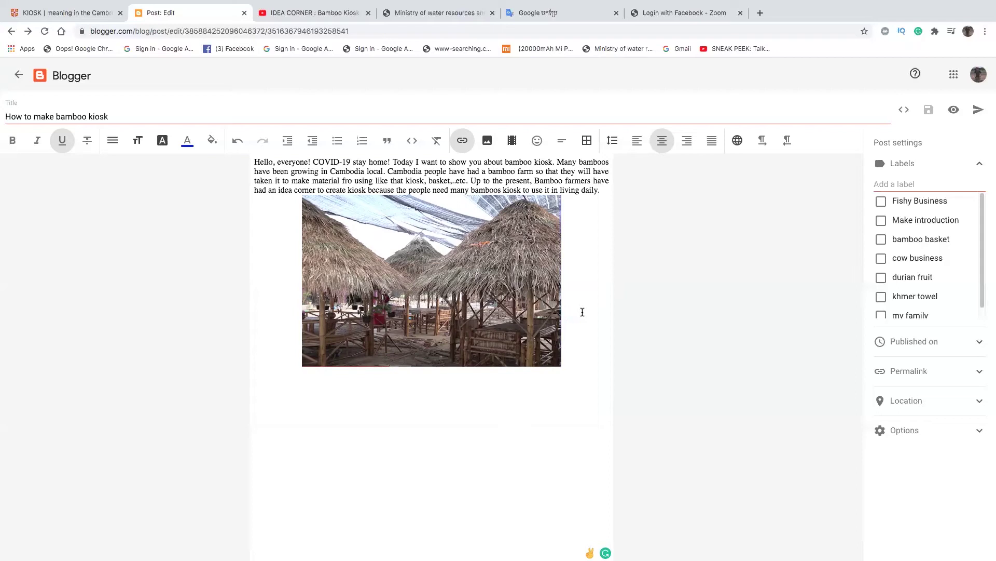
key(Down)
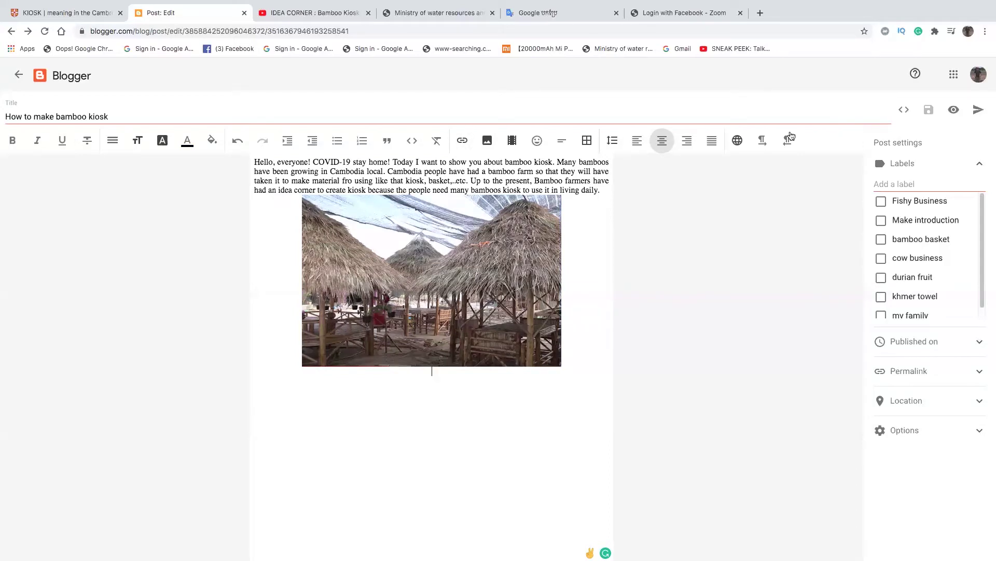
- Justify the new line below the photo and switch the keyboard input source to Khmer
click(712, 144)
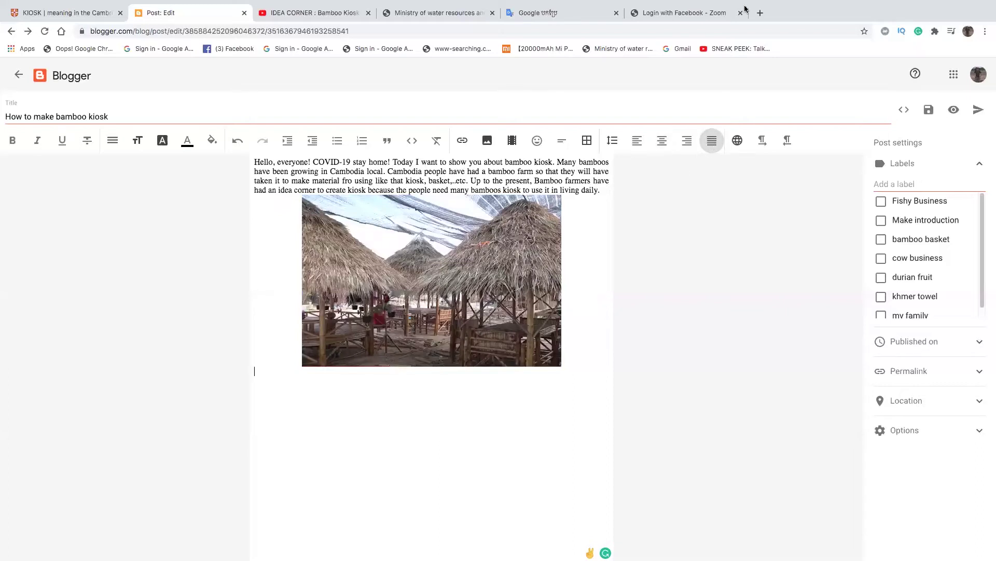
mouse_move(622, 6)
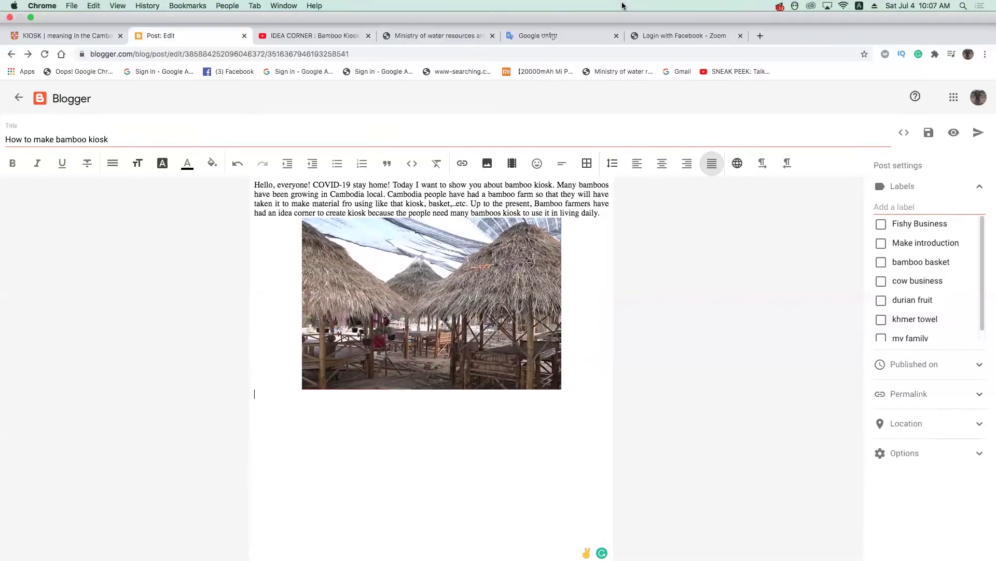
click(859, 6)
click(868, 40)
- Type the opening Khmer sentence about Cambodia, correcting mistyped characters
text(ញ)
text(ទេស)
key(BackSpace)
key(BackSpace)
key(BackSpace)
text(ទេសកម)
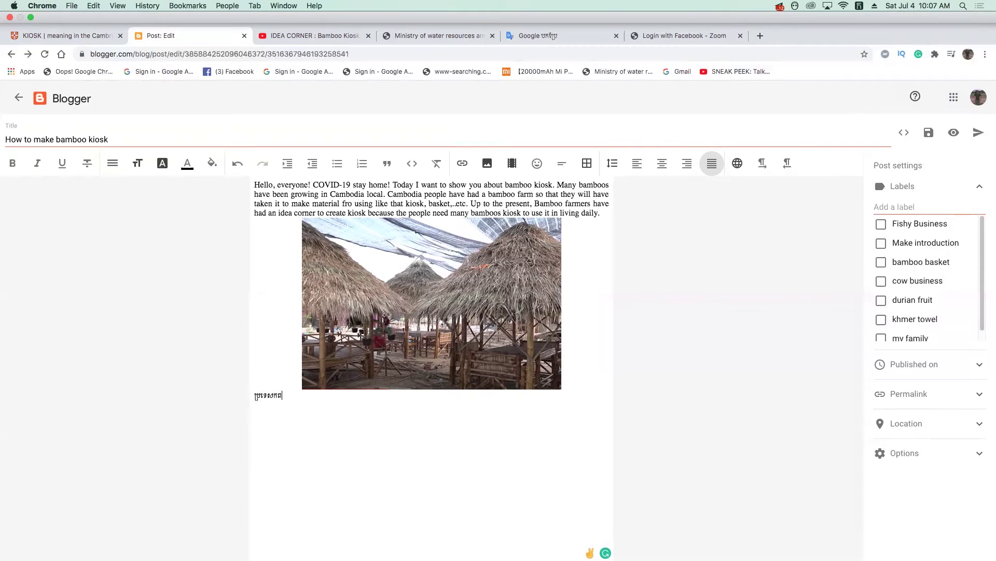
key(BackSpace)
text(ម)
text(ម្ពុ)
key(BackSpace)
key(BackSpace)
key(BackSpace)
key(BackSpace)
text(ម)
text(្ព)
text(ុជា)
text(នៅ)
text(ង)
text(មានដ)
key(BackSpace)
text(ុះដេីមប្ប)
key(BackSpace)
key(BackSpace)
text(ឱ)
key(BackSpace)
text(ឡ)
text(ស)
text(្ស)
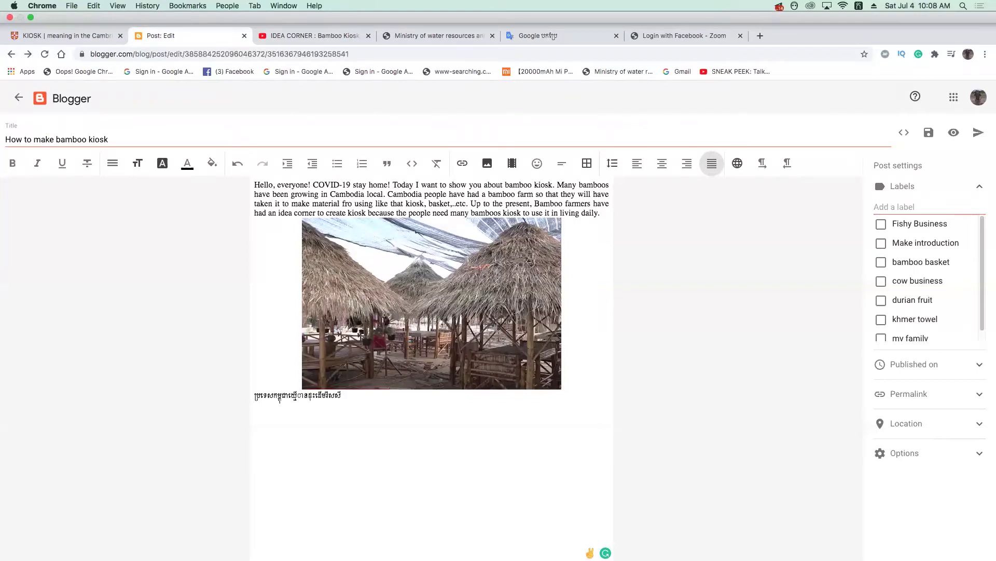
text(សឹង)
text(គ្រប់)
key(BackSpace)
key(BackSpace)
key(BackSpace)
key(BackSpace)
text(គ្រប់តំបន់ទៅហ)
text(យ)
- Continue typing the Khmer paragraph onto its second line, fixing typos along the way
text(បងប្អូន)
key(BackSpace)
key(BackSpace)
text(្អ)
key(BackSpace)
text(ះ)
key(BackSpace)
text(អូនប្រជាពលរដ្ឋ)
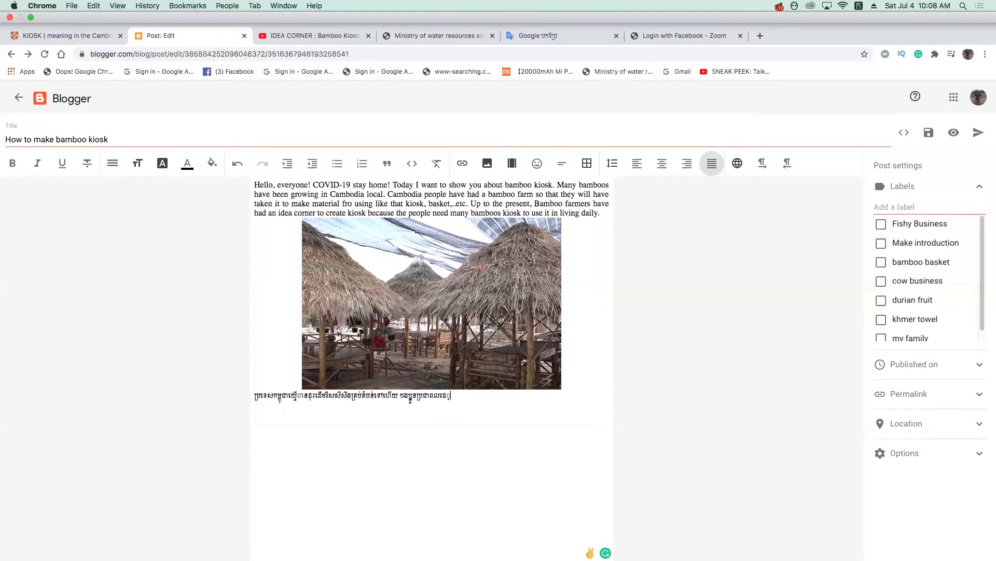
text(ឋ)
text(ខ្ញុំ)
key(BackSpace)
key(BackSpace)
text(ុំ)
key(BackSpace)
text(ែរ)
text(តែង)
text(តែ)
text(ជា)
key(BackSpace)
key(BackSpace)
text(មានថ)
text(ំការ)
text(ឫស)
text(ស្)
text(ស)
text(ី)
text(ត)
text(ូចៗ)
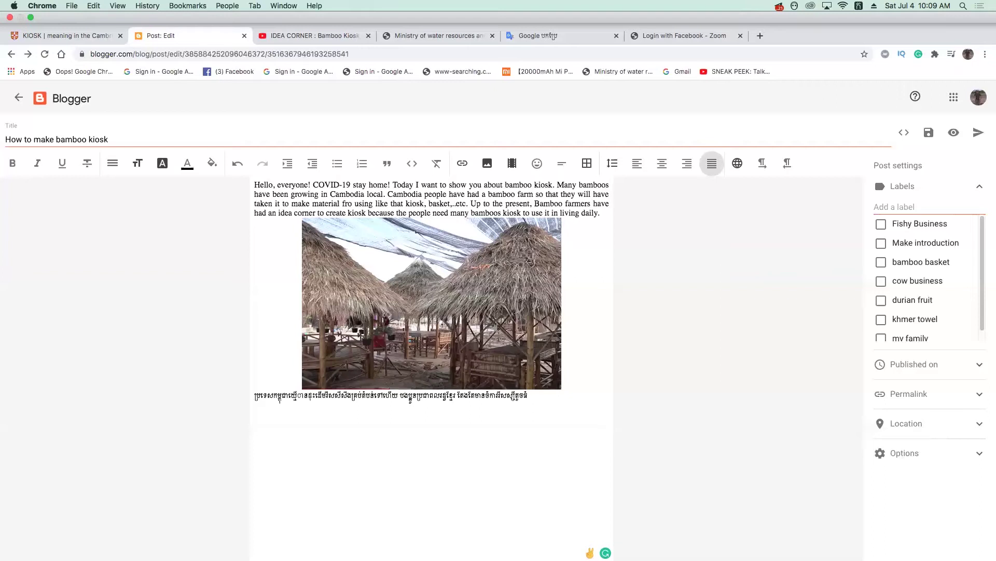
text(សំរាប់កែច្ន)
key(BackSpace)
key(BackSpace)
text(ច្ន)
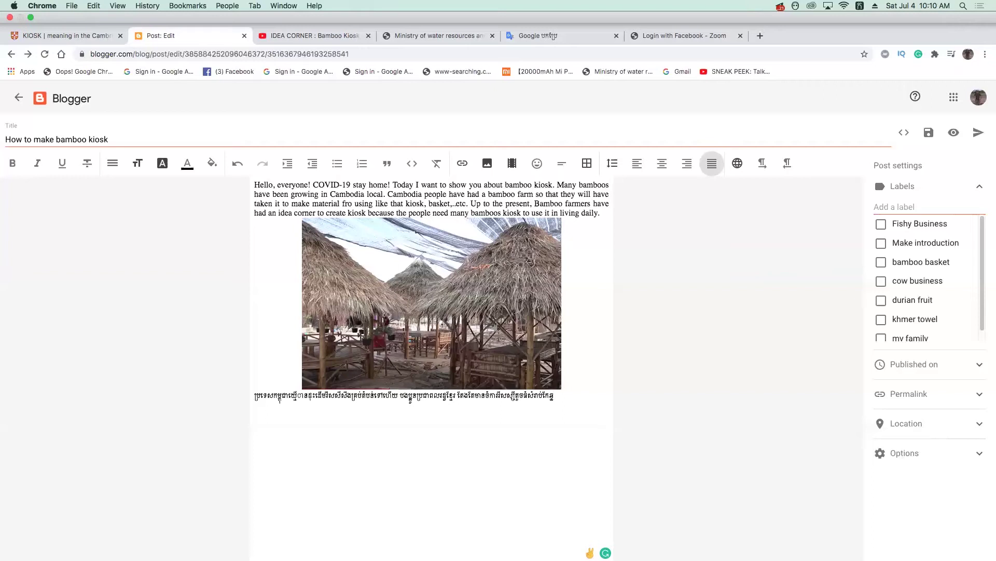
text(ៃជា)
text(បស)
key(BackSpace)
key(BackSpace)
key(BackSpace)
text(របស់)
text(ខុ)
text(េង)
text(ខ)
text( ដ)
text(ូច)
text(ជា)
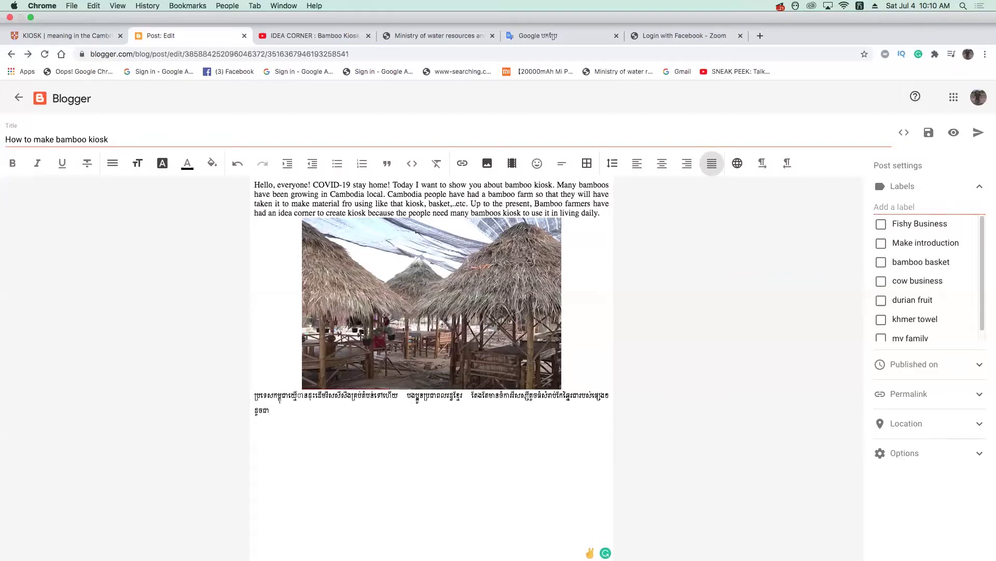
text(កញ្ជ)
- Extend the Khmer paragraph with the next phrase ending in 'កញ្ជុះ', fixing typos
key(BackSpace)
text(្លែង)
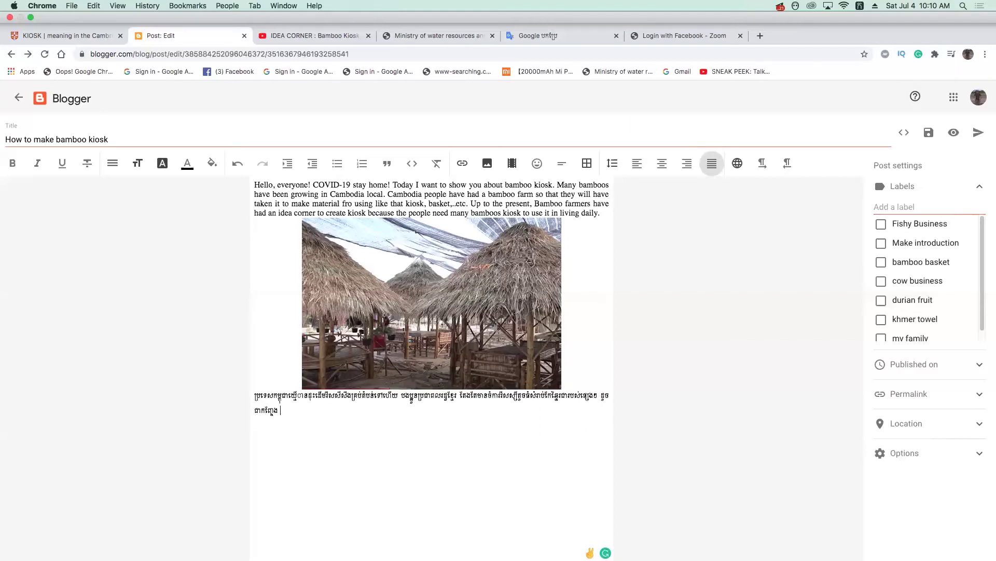
text( លុ)
text(អ)
text(ិ)
text( ទ្វ)
text(និង)
text(ខ្ញុ)
text(ំ)
key(BackSpace)
text(ន)
text(វិស្សី)
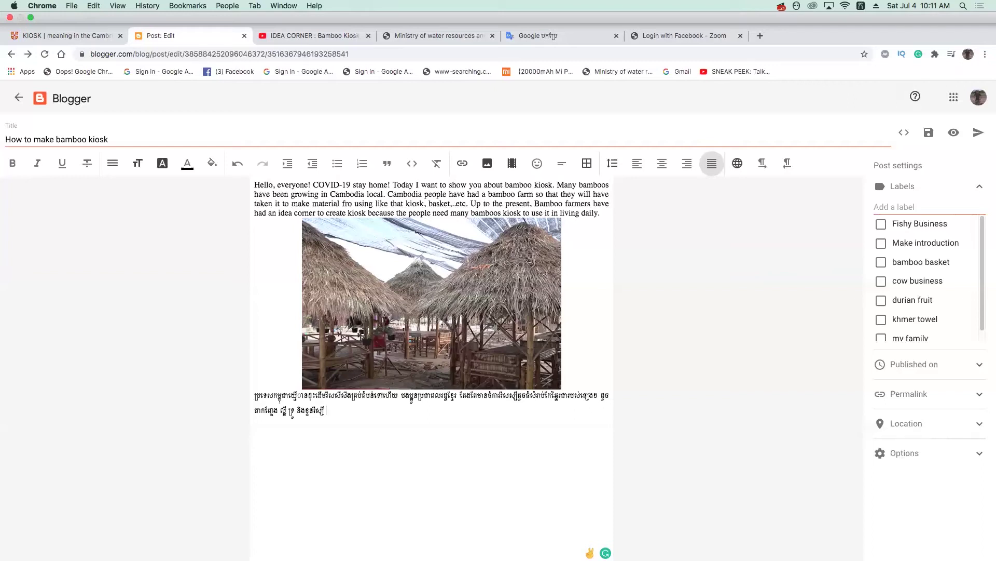
text(ជជេ)
text(ា)
text(ម)
text(ដែល)
text(គេហ)
text(ៅ)
text(ថា)
text(កះ)
key(BackSpace)
text(ញ្ជុះ)
- Finish the Khmer paragraph through 'ប្រជាជន' so it fills two justified lines
text(ពេលសព្វ)
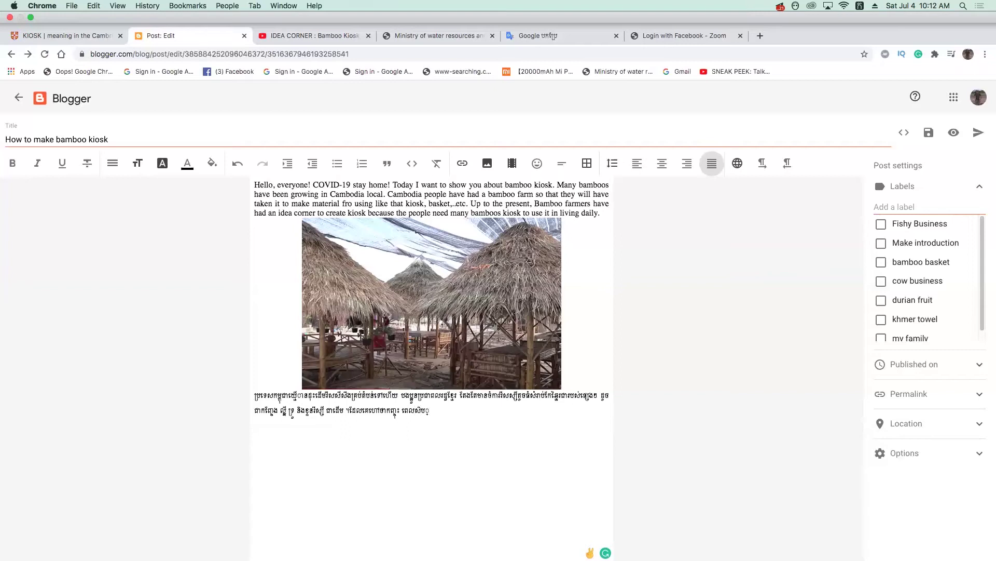
text(្វ)
text(ករ)
text(បានកែ)
text(ច្ន)
text(ៃ)
key(BackSpace)
key(BackSpace)
text(ច្ន)
text(ៃ)
text(ៃ)
text( ប្រ)
text(ឌិត)
text(ចា)
key(BackSpace)
text(ជ)
text(ាខ្មែរស្បៀ)
text(ស)
text(ប)
key(BackSpace)
text(ំរាប)
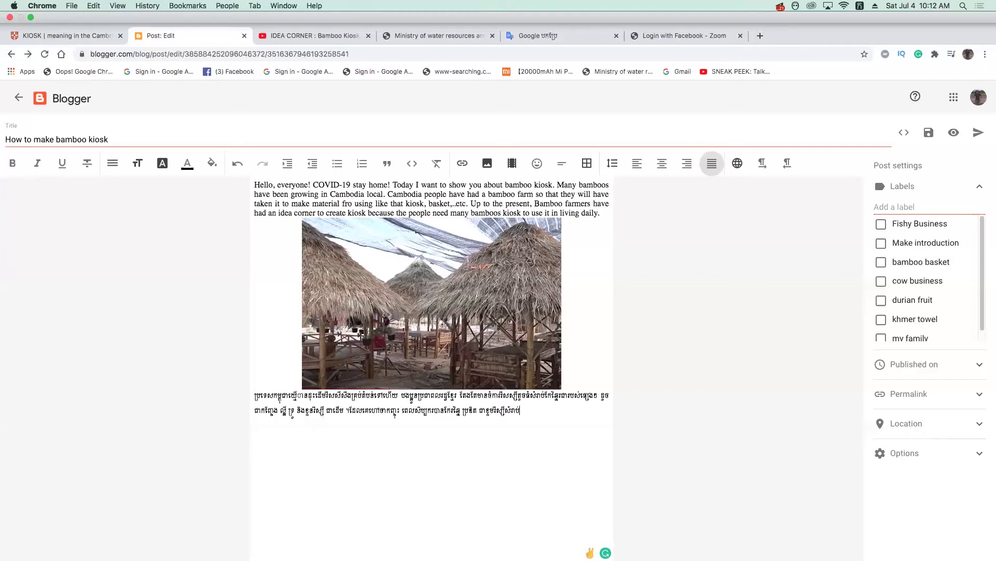
text(់ធ)
text(្ទ)
text(ះ)
text(ផ)
text(្គ)
text(ង)
text(ត)
text(រ)
text(ក)
text(ាររបស់)
text(បងប្អូ)
text(ូ)
text(នបហារ)
key(BackSpace)
key(BackSpace)
text(្រជាជន)
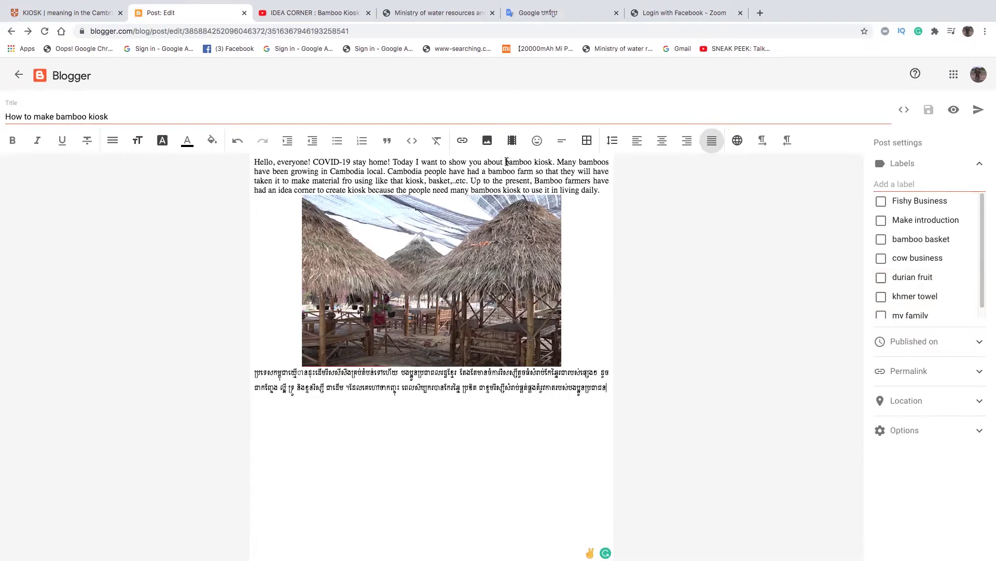
- Select 'bamboo kiosk' in the first paragraph and start a web-address link for it
drag(506, 161, 551, 162)
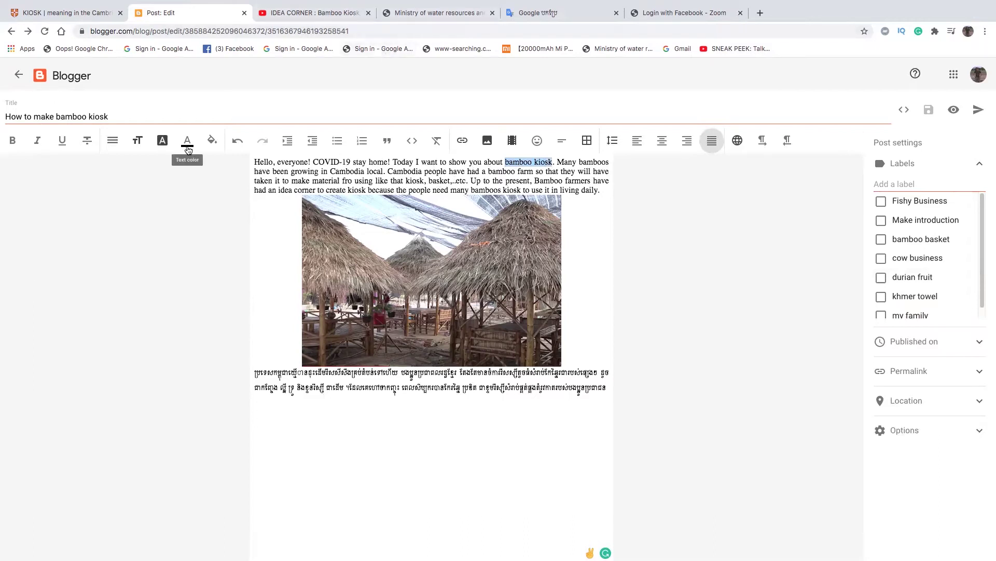
click(463, 140)
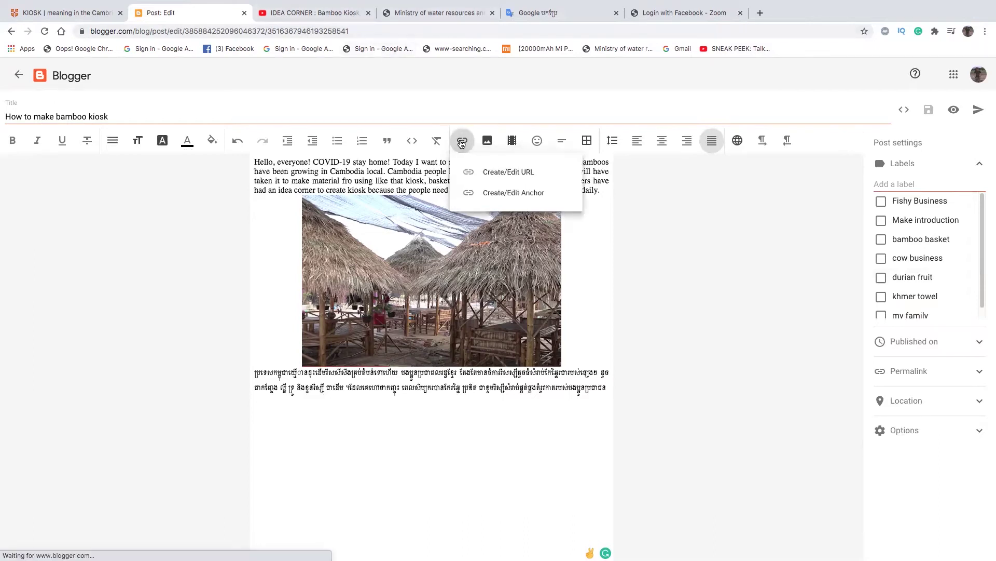
click(487, 172)
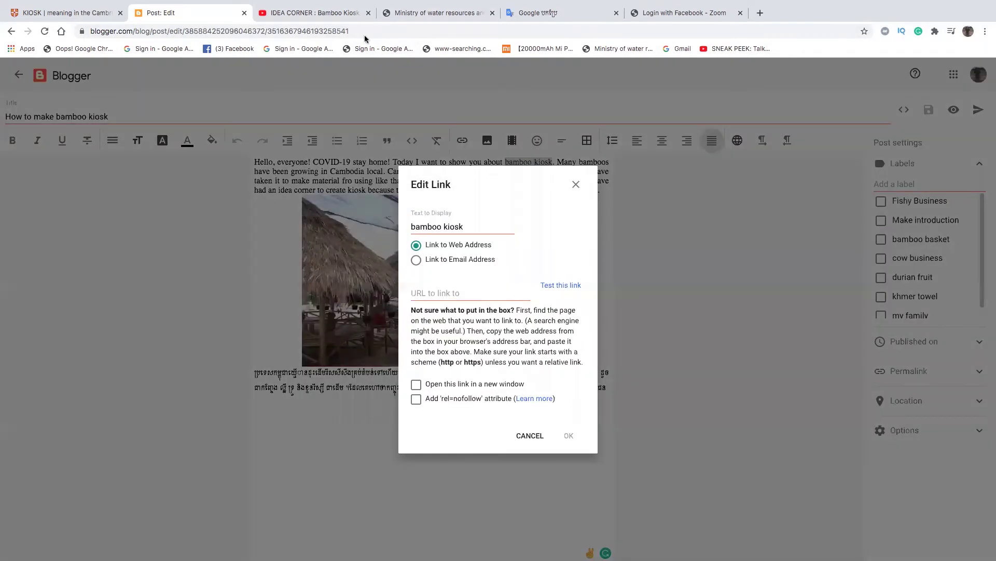
- Copy the Bamboo Kiosk YouTube video's short share link and return to the post editor
click(341, 14)
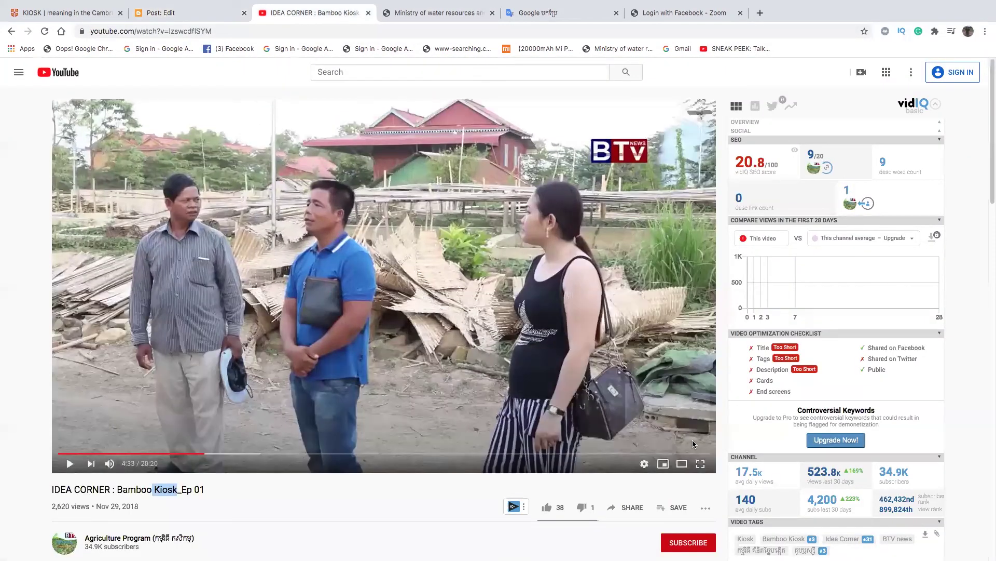
click(627, 507)
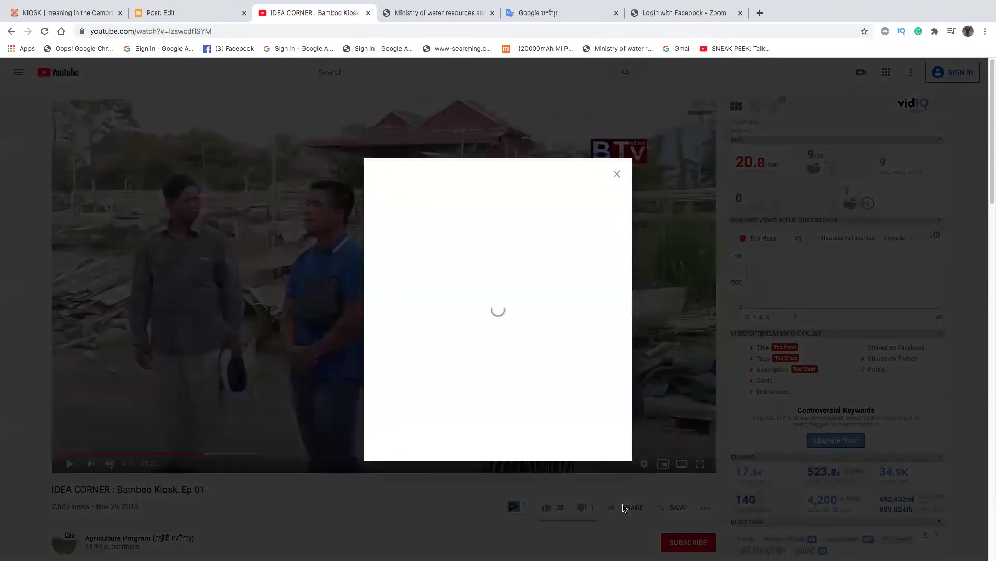
click(597, 366)
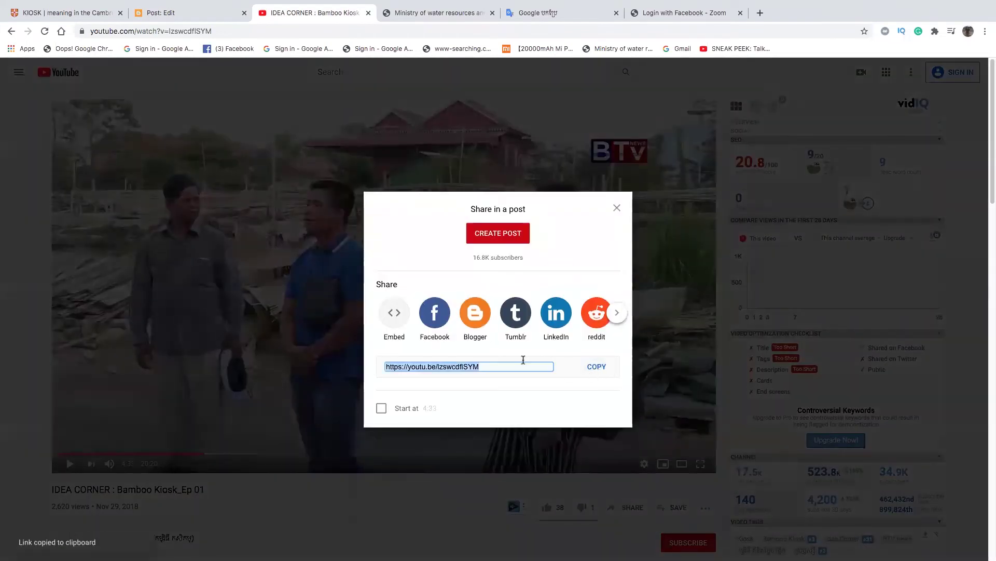
click(217, 14)
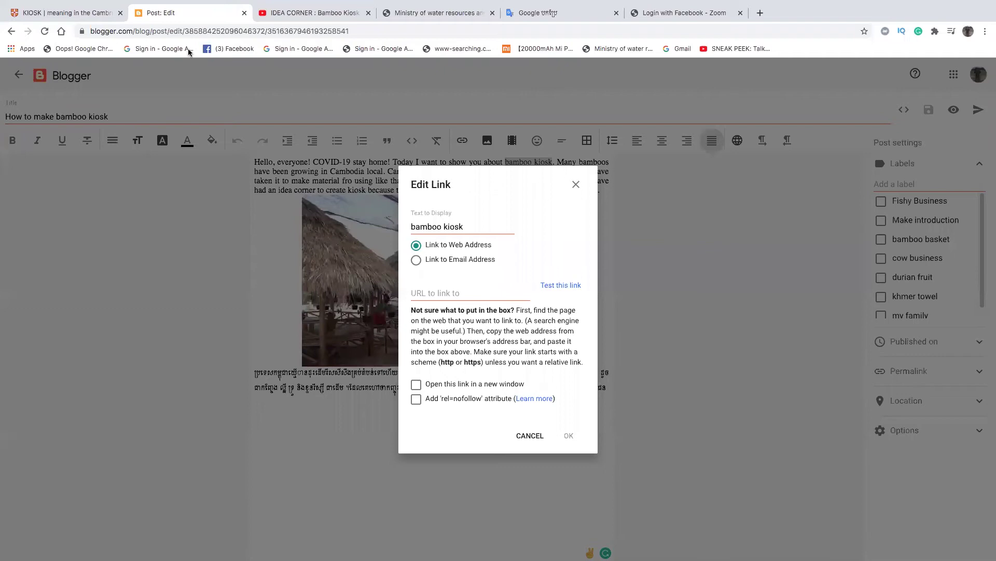
- Link 'bamboo kiosk' to the pasted YouTube URL, opening in a new window
click(445, 294)
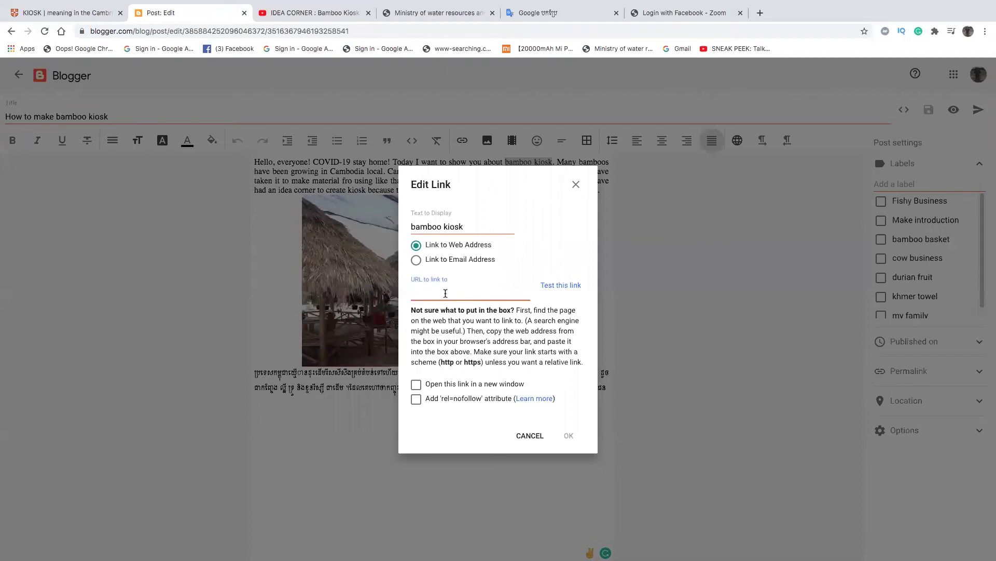
key(ctrl+v)
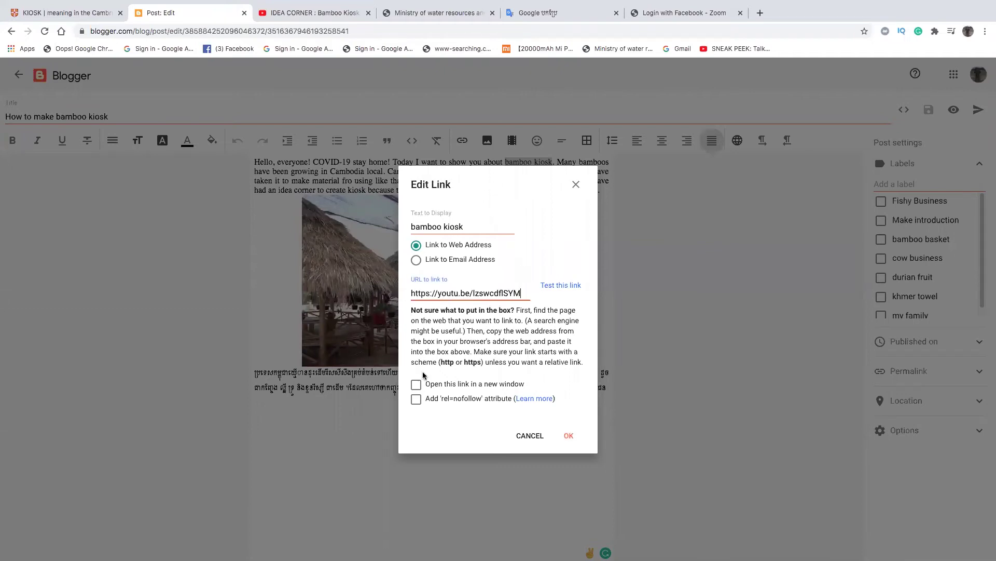
click(417, 384)
click(568, 435)
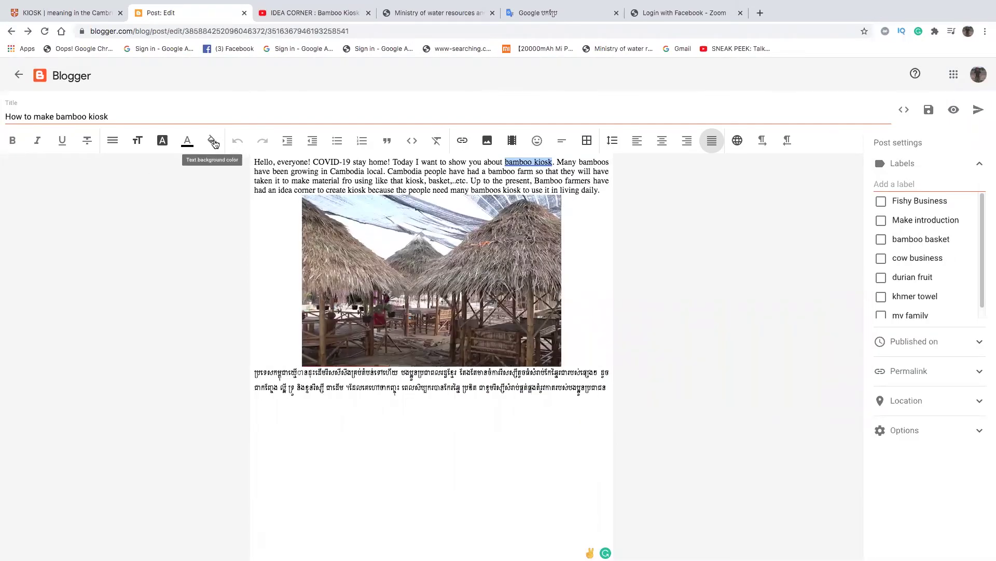
- Colour the 'bamboo kiosk' link light purple with a yellow highlight
click(186, 150)
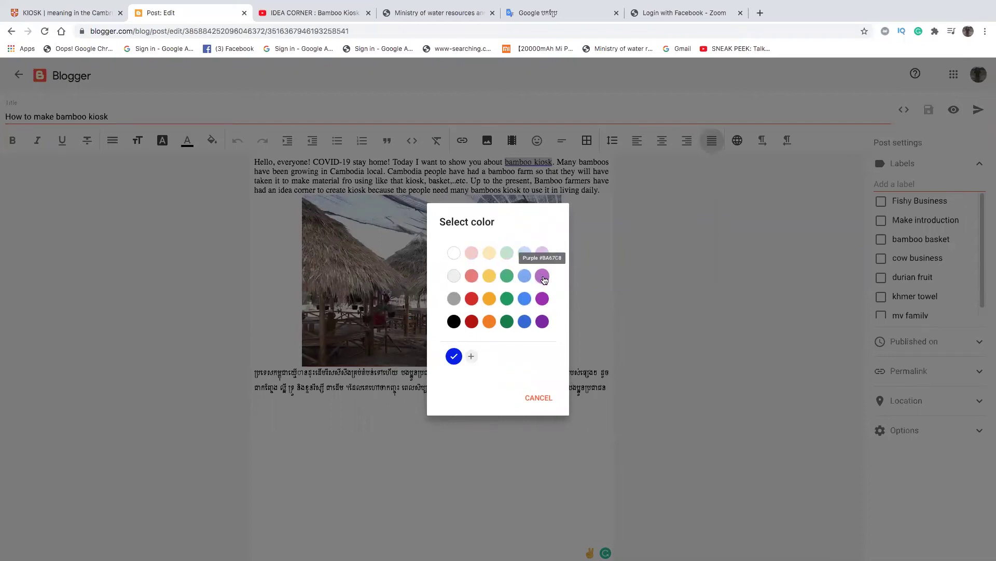
click(542, 261)
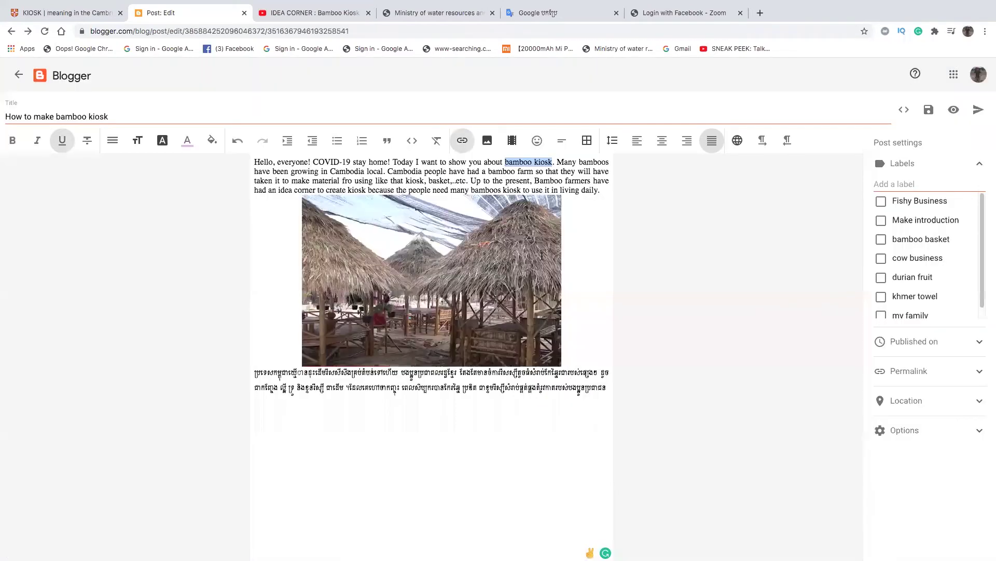
click(213, 145)
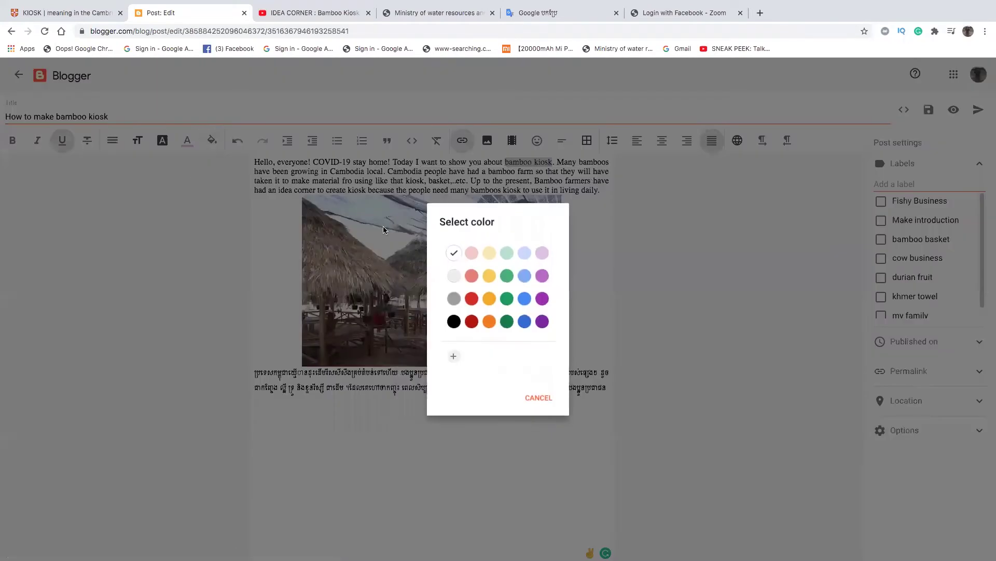
click(490, 280)
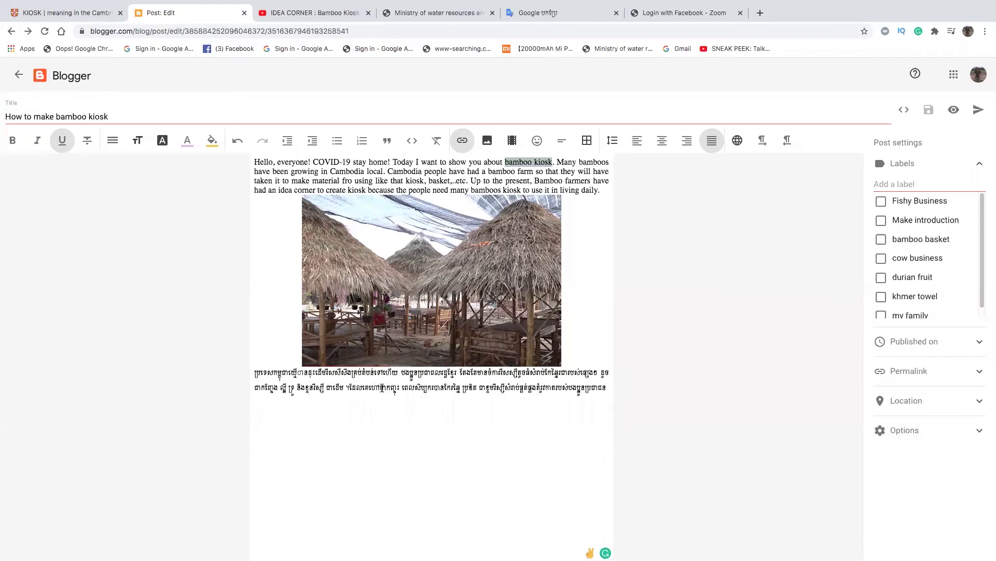
drag(385, 385, 396, 388)
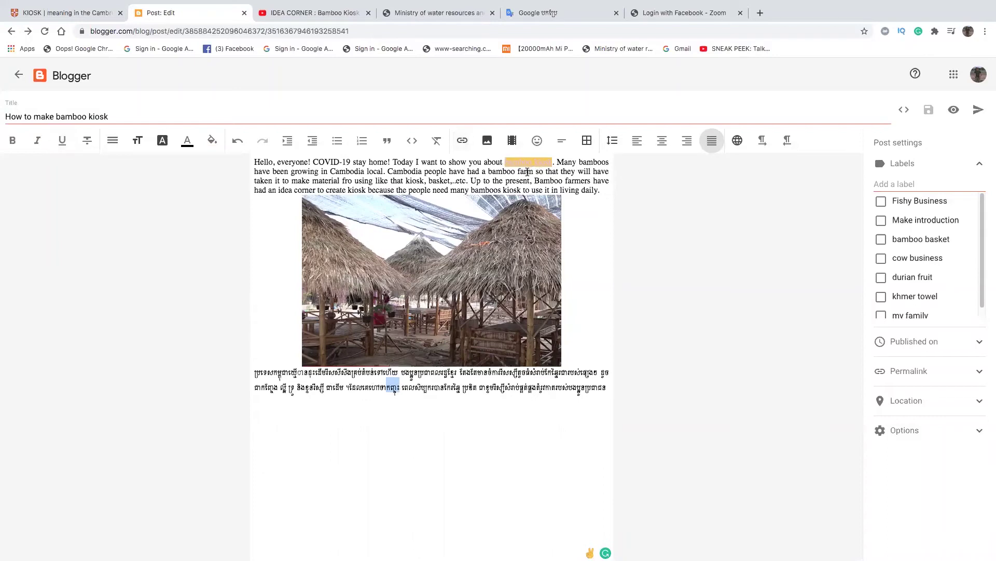
- Link the Khmer word 'កញ្ចះ' to the same YouTube URL, opening in a new window
right_click(393, 386)
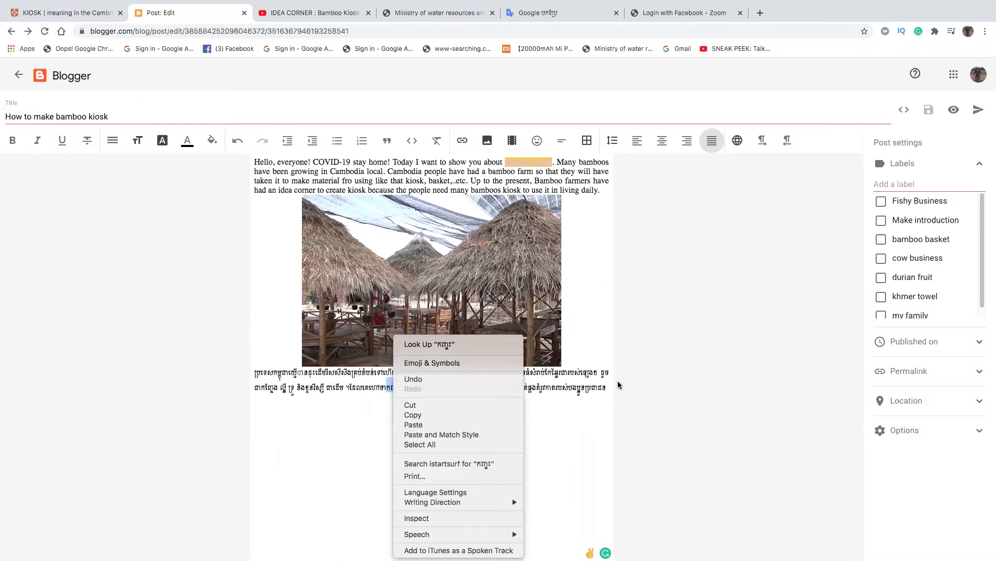
click(664, 382)
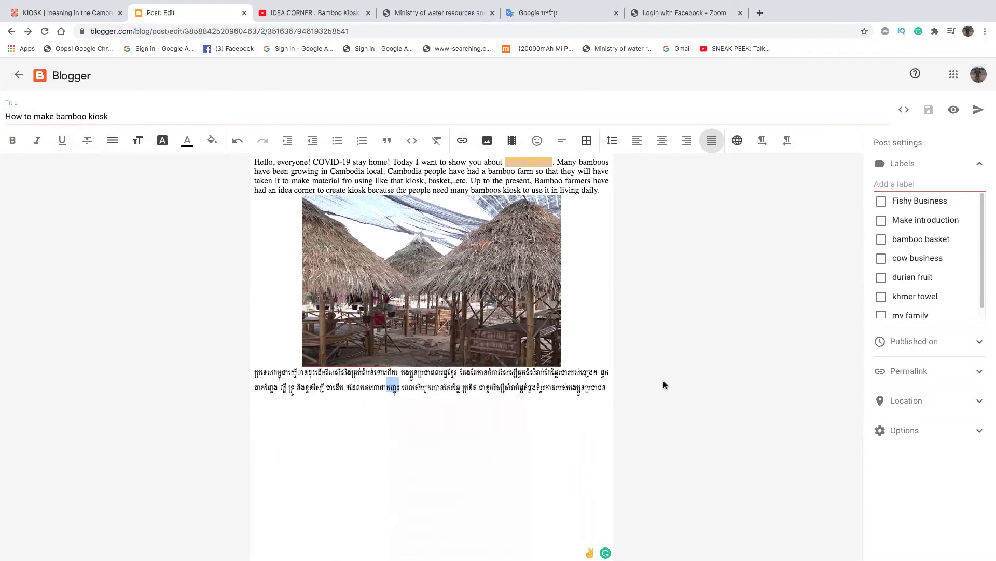
click(463, 140)
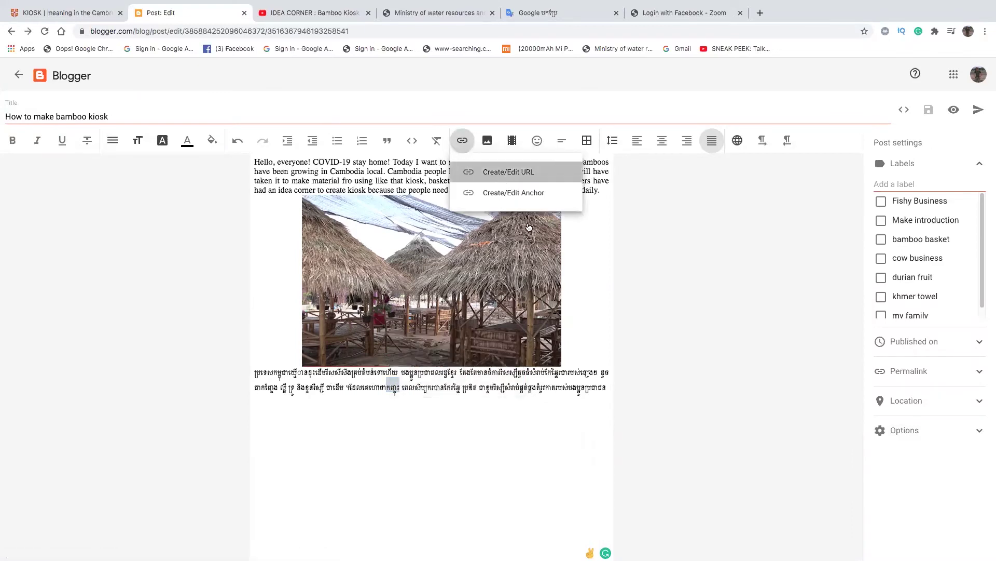
click(503, 175)
click(453, 290)
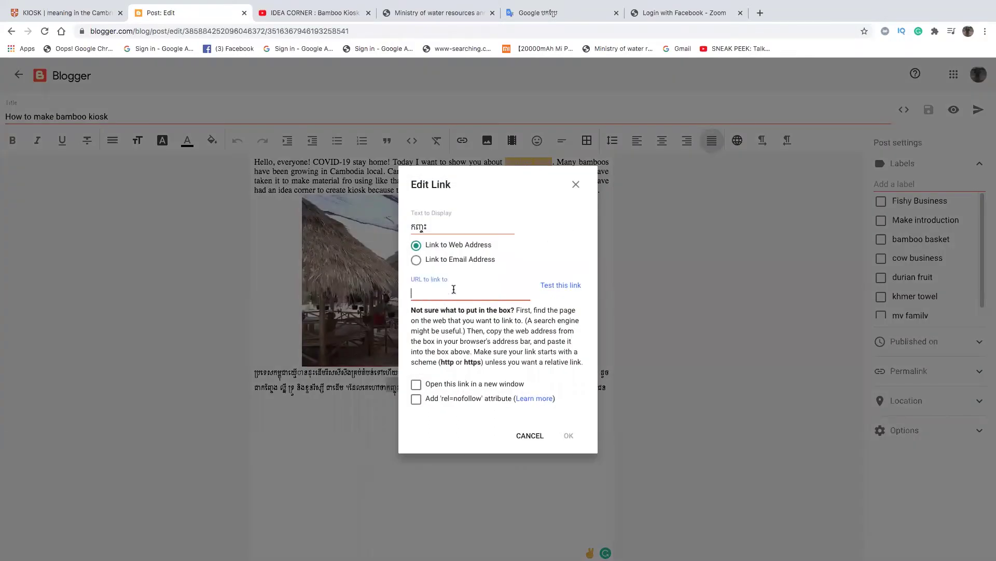
key(ctrl+v)
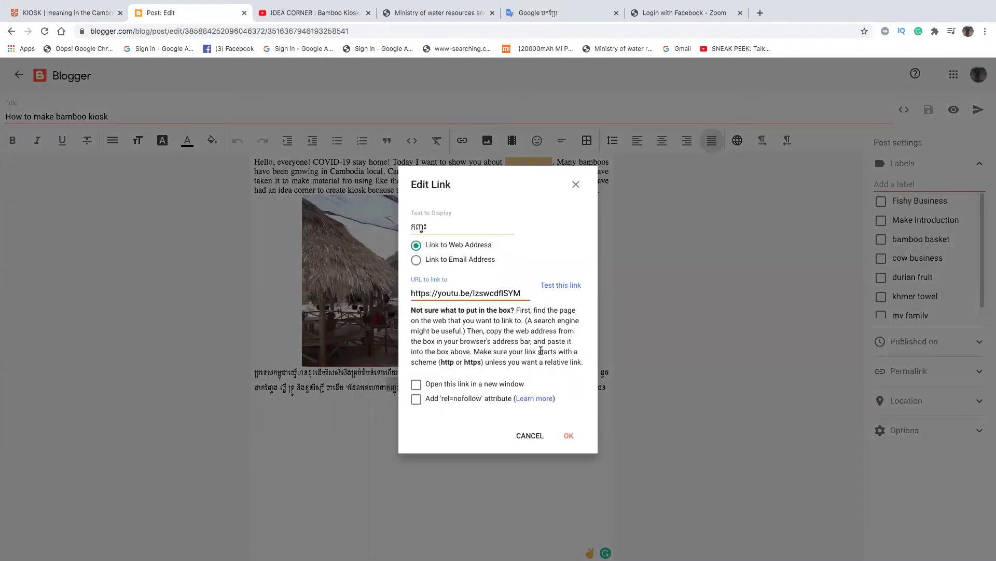
click(418, 384)
click(568, 435)
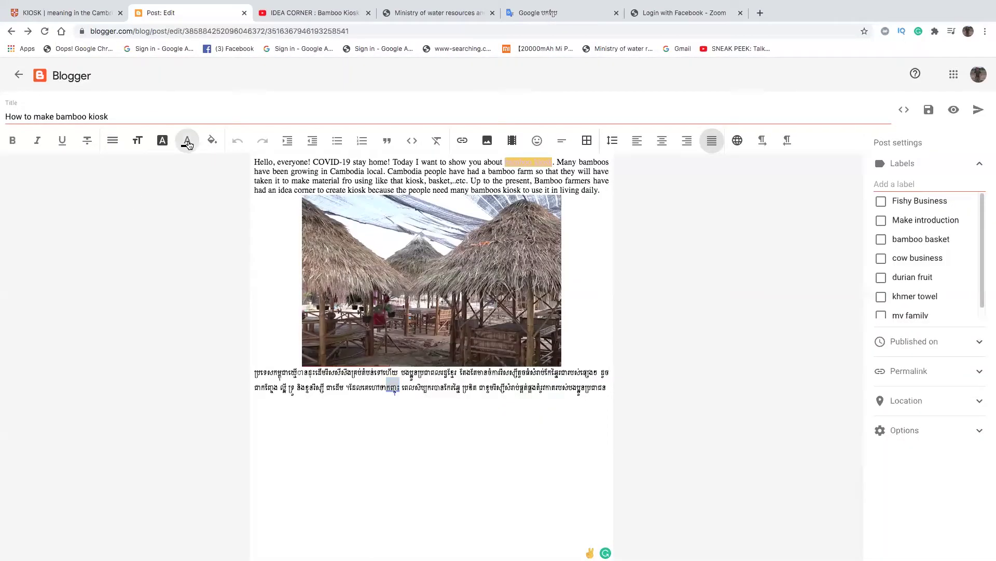
- Give the linked Khmer word yellow text on a light-blue highlight
click(188, 140)
click(490, 276)
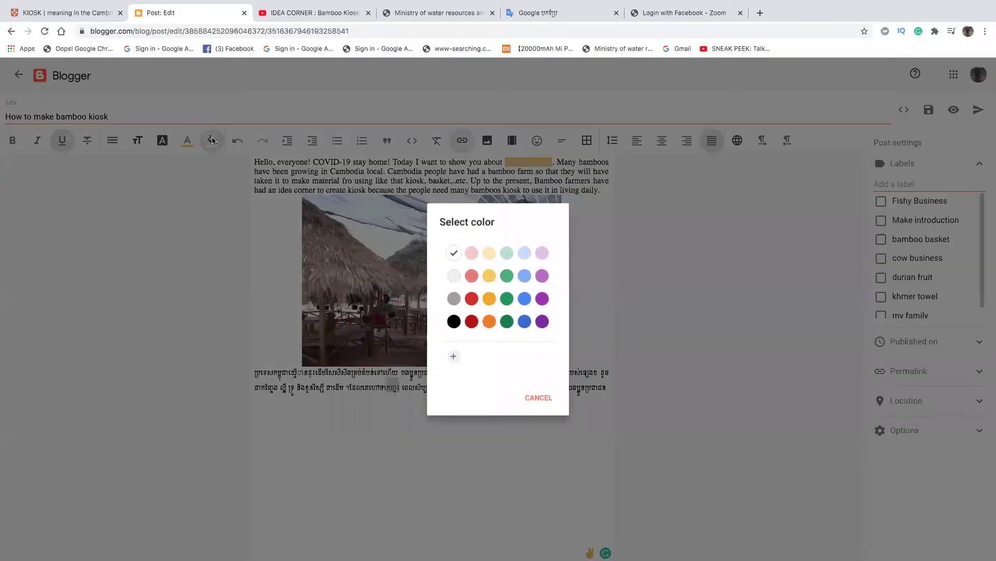
click(212, 141)
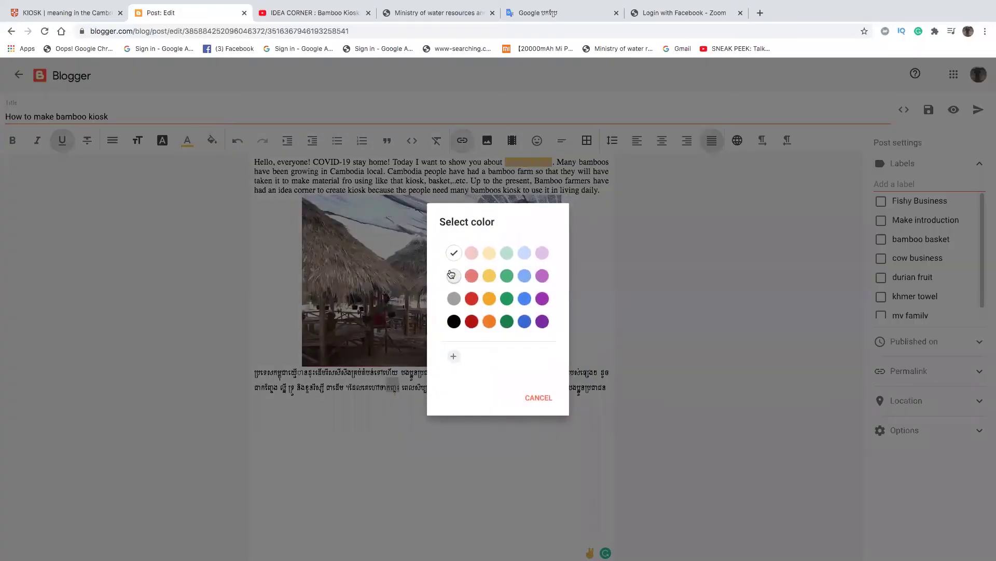
click(524, 253)
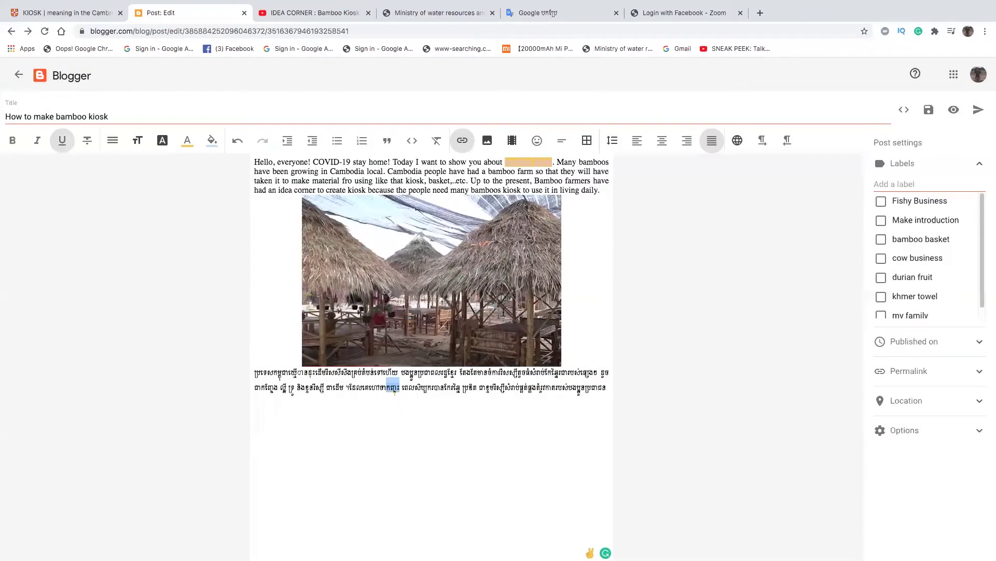
click(508, 163)
- Recolour both 'bamboo kiosk' and the short Khmer word in the second line blue
drag(505, 162, 556, 161)
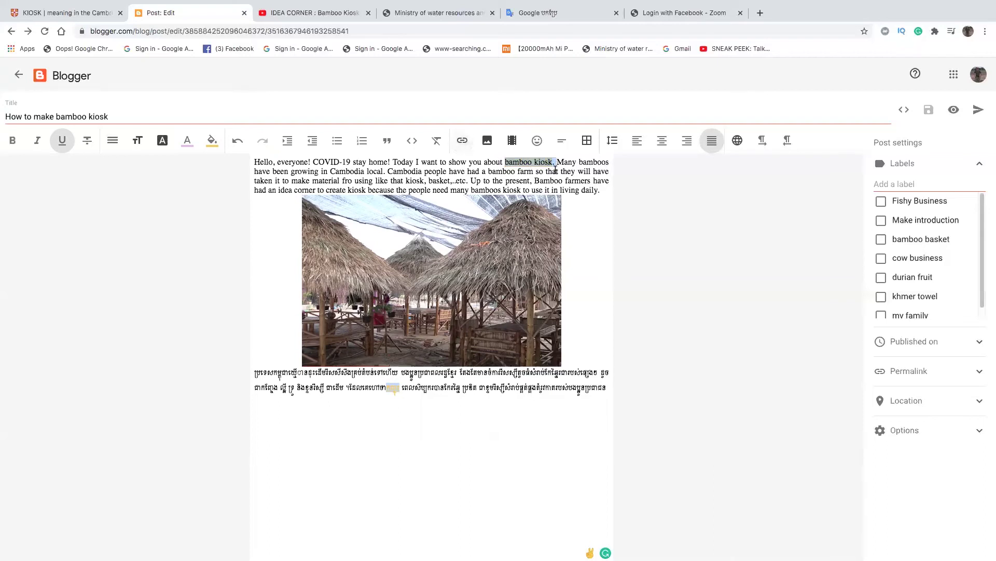
click(210, 144)
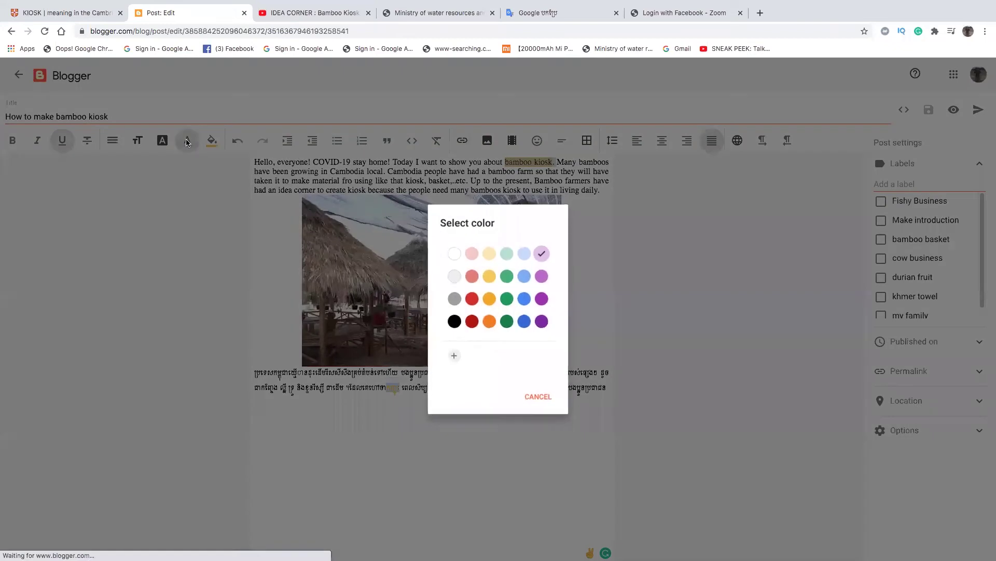
click(525, 321)
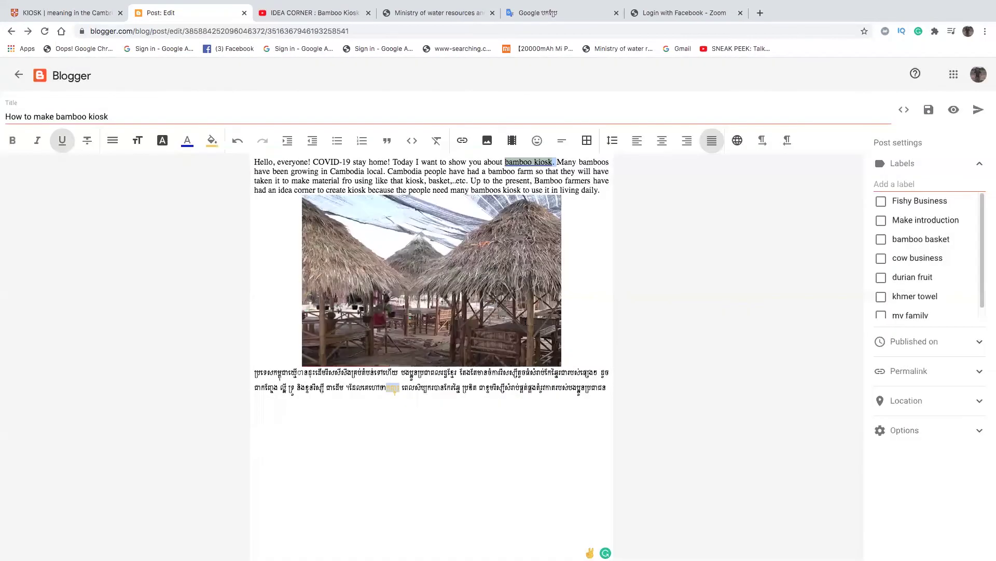
click(395, 387)
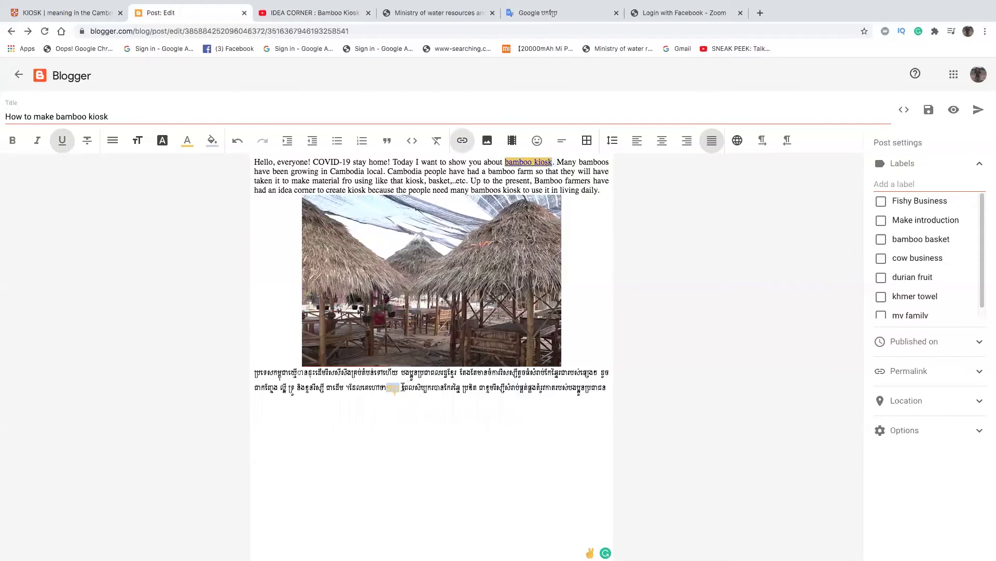
drag(387, 387, 400, 388)
click(188, 144)
click(536, 321)
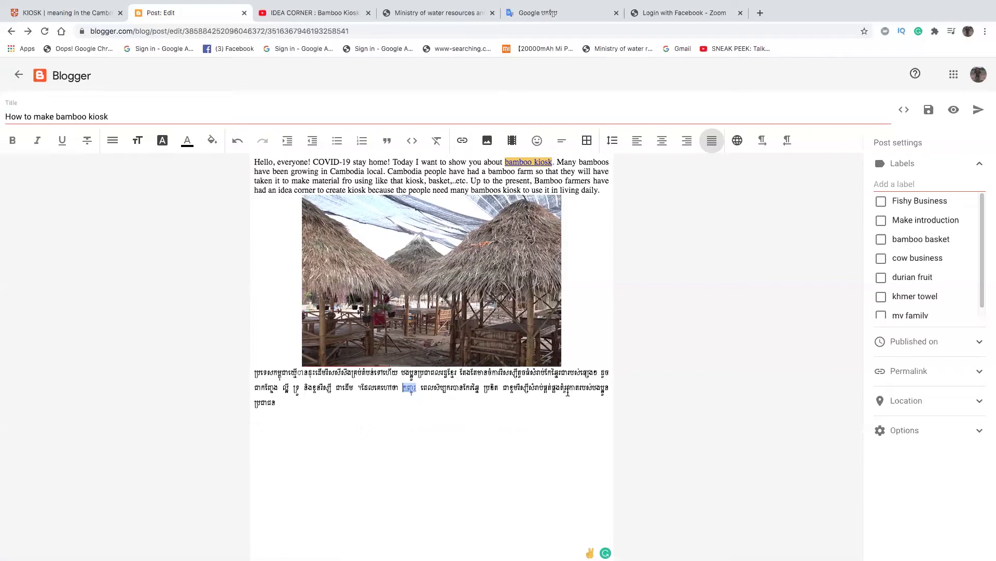
- Join the last Khmer word onto the second line and end it with the Khmer full stop '។'
click(602, 391)
key(Delete)
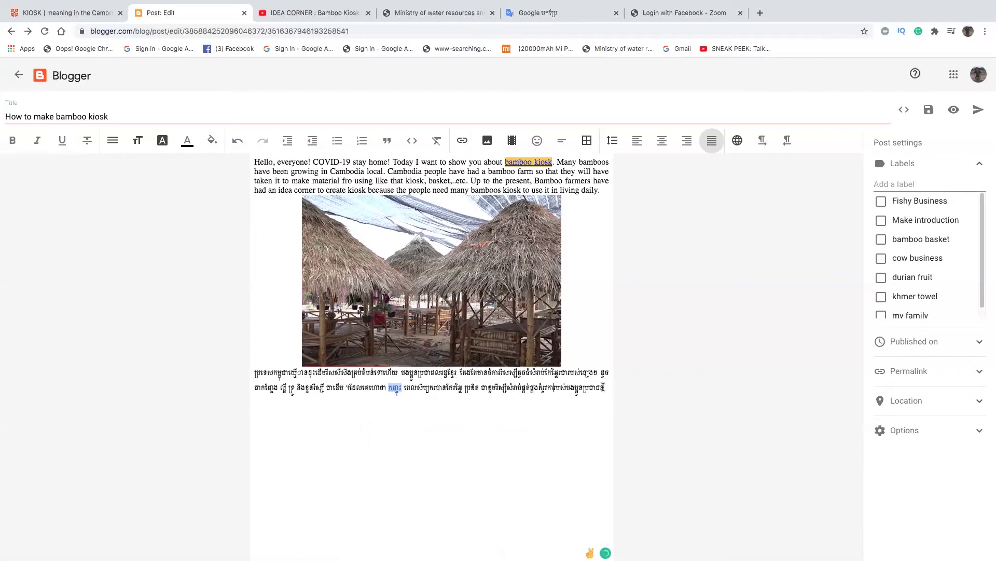
text(។)
key(Return)
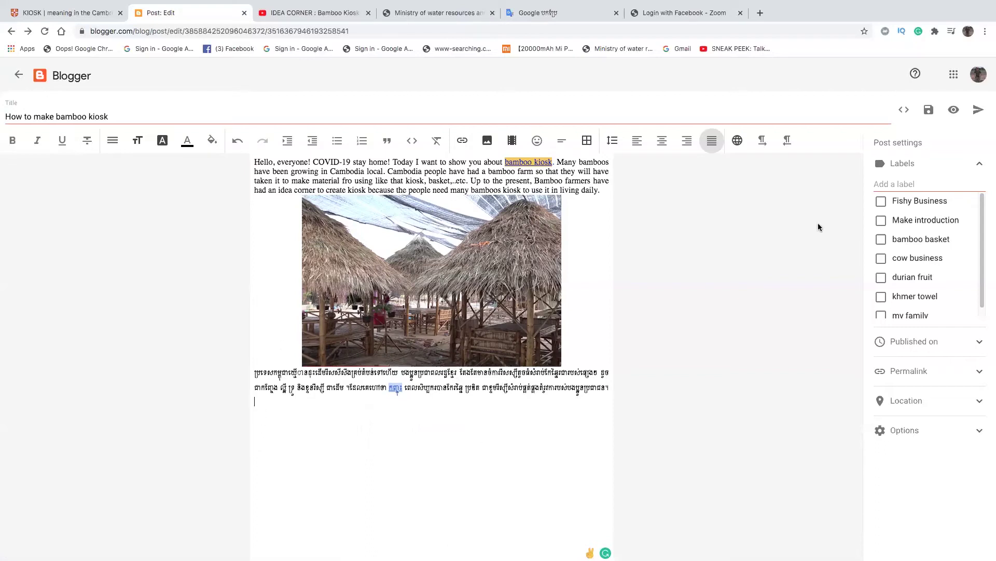
- Collapse and re-expand the post's Labels section, then collapse it again
click(901, 164)
click(901, 164)
scroll(981, 231, down, 1)
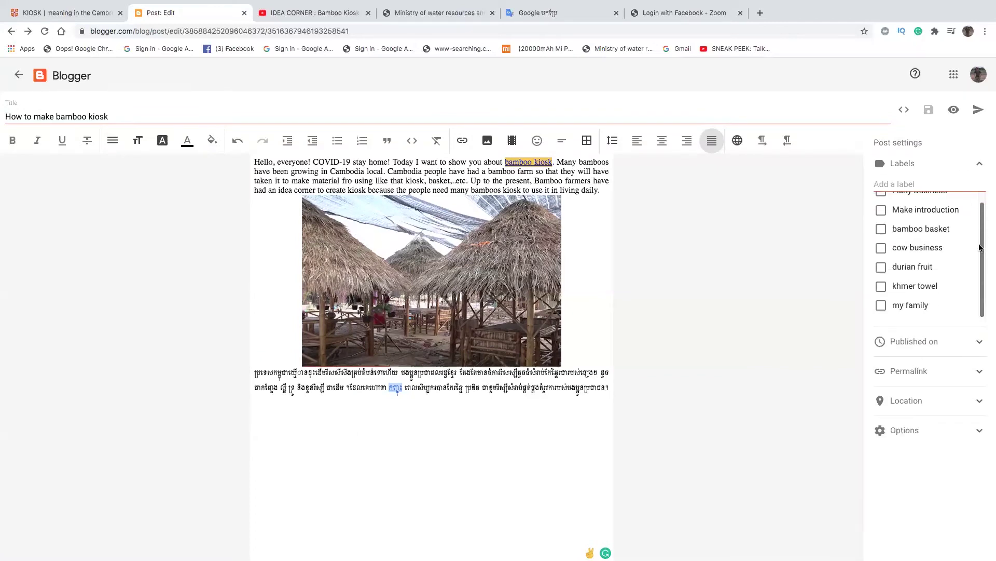
click(909, 164)
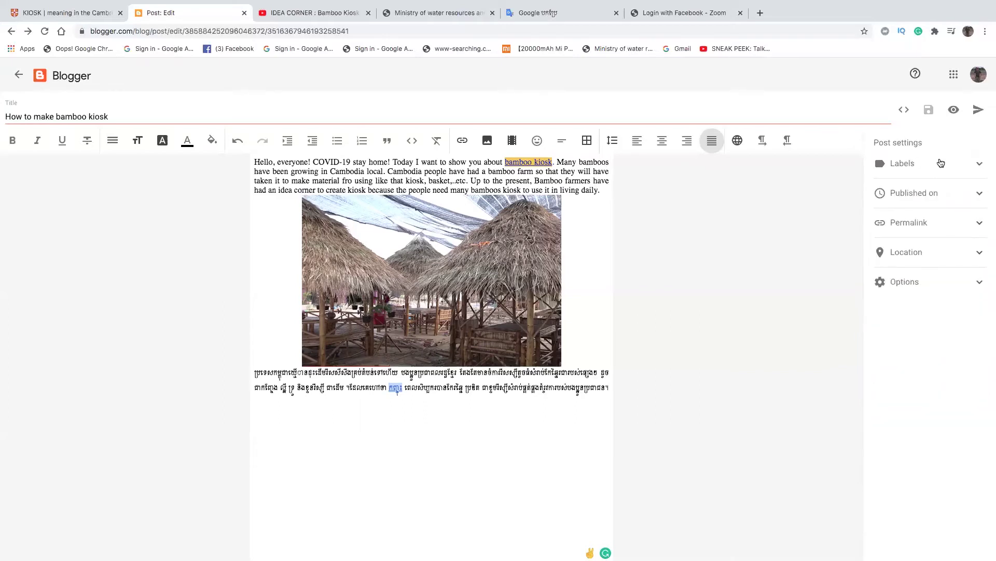
- In Labels, enter a Khmer label, tick Create new, and trim its last character
click(979, 165)
click(893, 185)
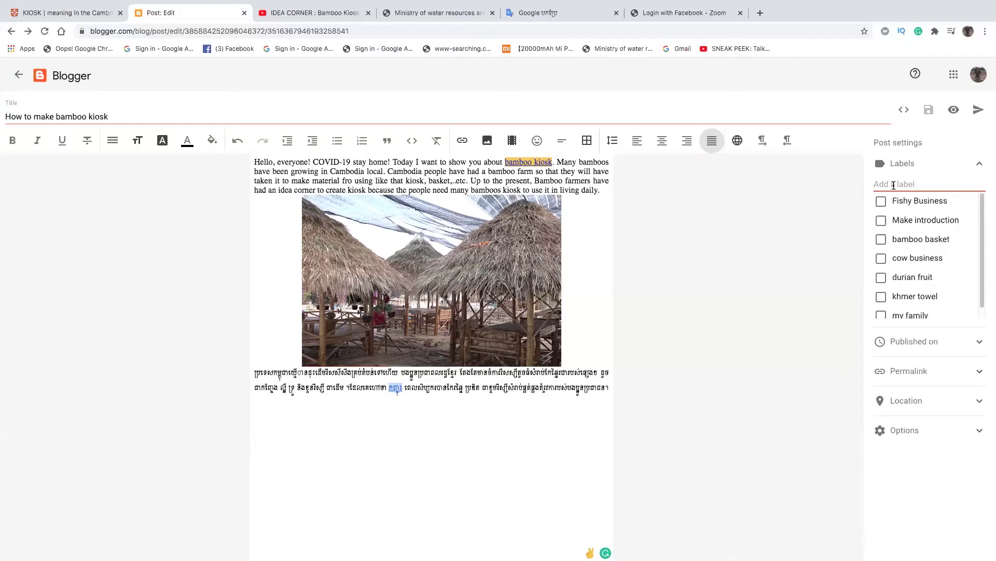
text(ក)
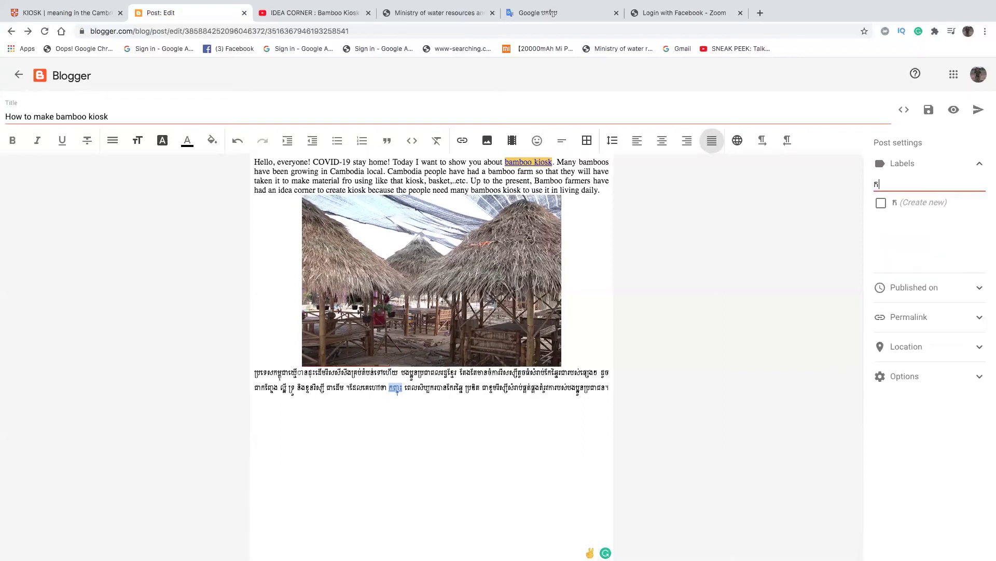
text(ញ្ច)
text(ះ)
click(882, 202)
click(895, 186)
key(BackSpace)
key(BackSpace)
click(882, 203)
- Re-edit the Khmer label's spelling, then erase it entirely from the Add a label field
click(898, 186)
click(889, 200)
click(892, 187)
text(ូ)
key(BackSpace)
key(BackSpace)
key(BackSpace)
key(BackSpace)
text(ញ្ចប)
key(BackSpace)
text(ះ)
key(BackSpace)
key(BackSpace)
key(BackSpace)
key(BackSpace)
key(BackSpace)
key(BackSpace)
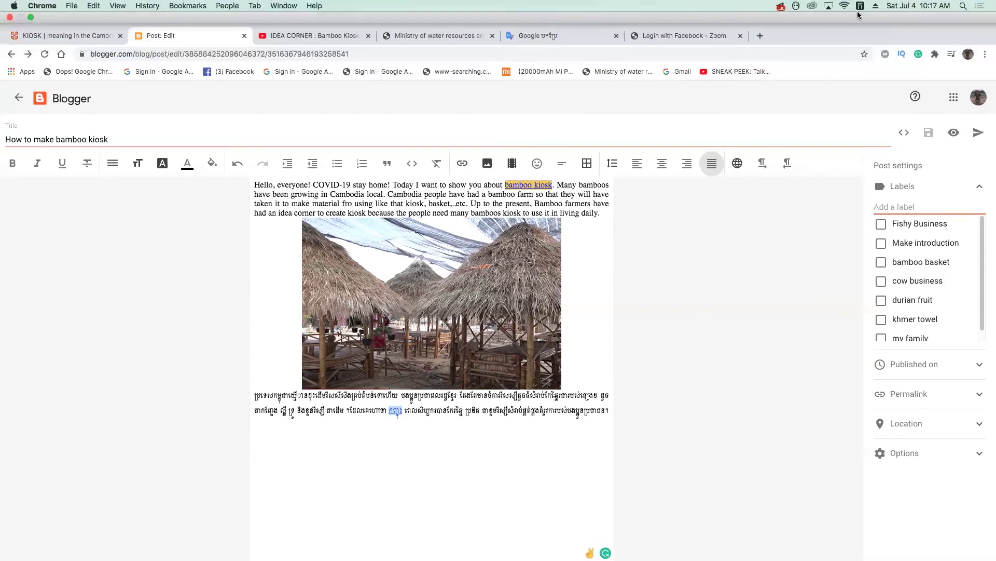
- Switch the keyboard to ABC and enter 'bamboo kiosk' as a label, leaving Create new unticked
click(861, 6)
click(866, 19)
text(ba)
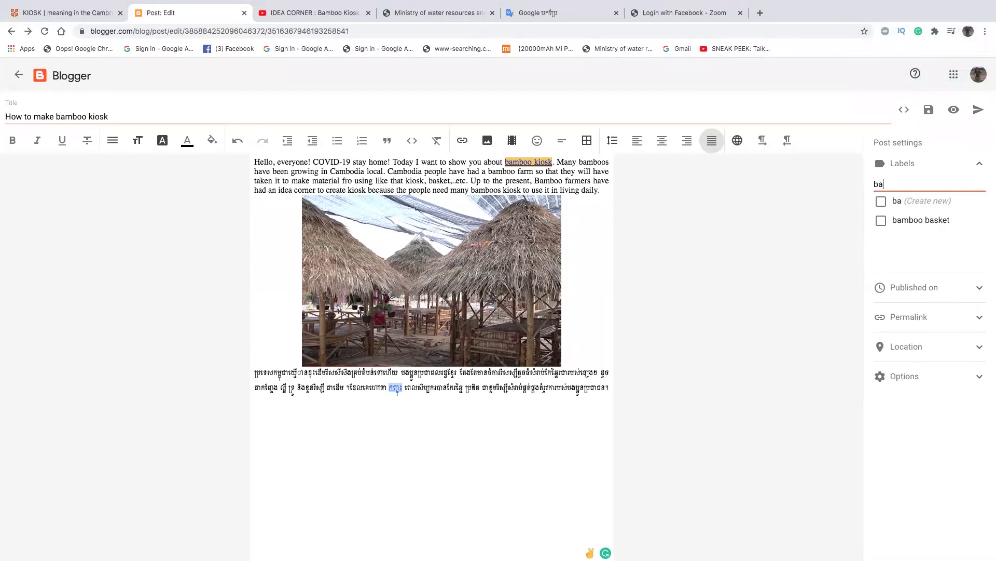
text(mboo kiosk)
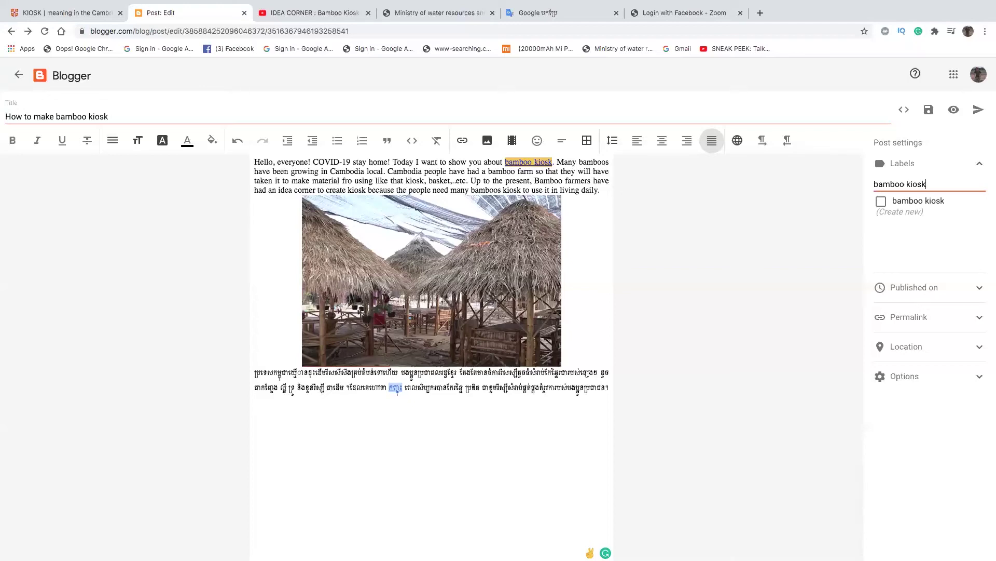
click(882, 201)
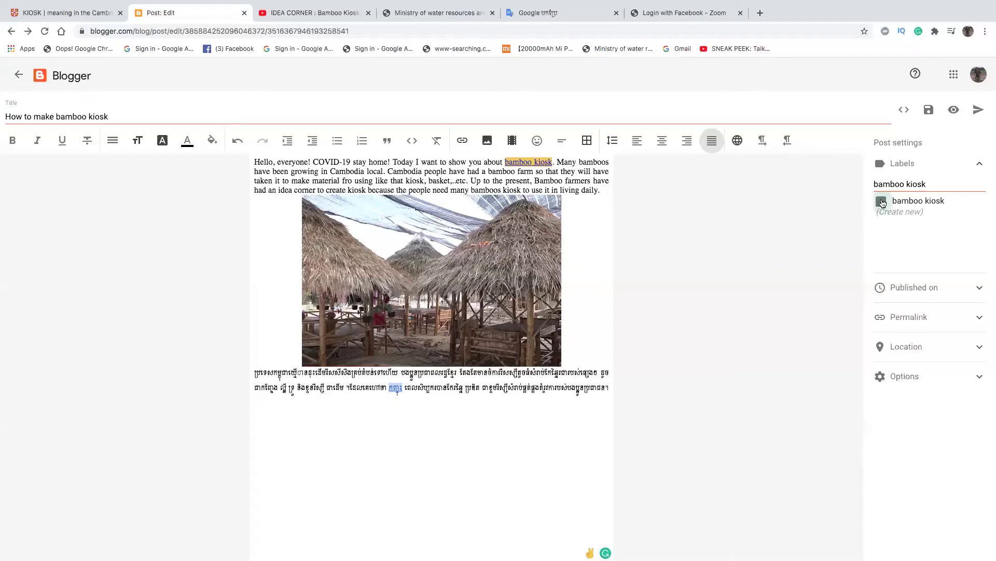
click(952, 185)
click(881, 201)
- Apply the new 'bamboo kiosk' label and set the post's location to United States
click(882, 202)
click(980, 346)
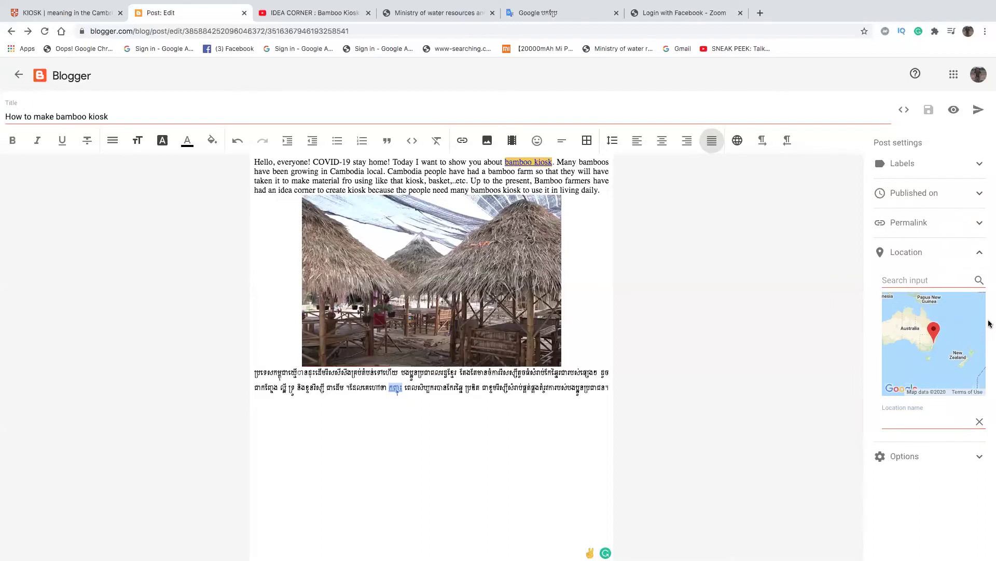
click(904, 280)
text(United State)
click(979, 280)
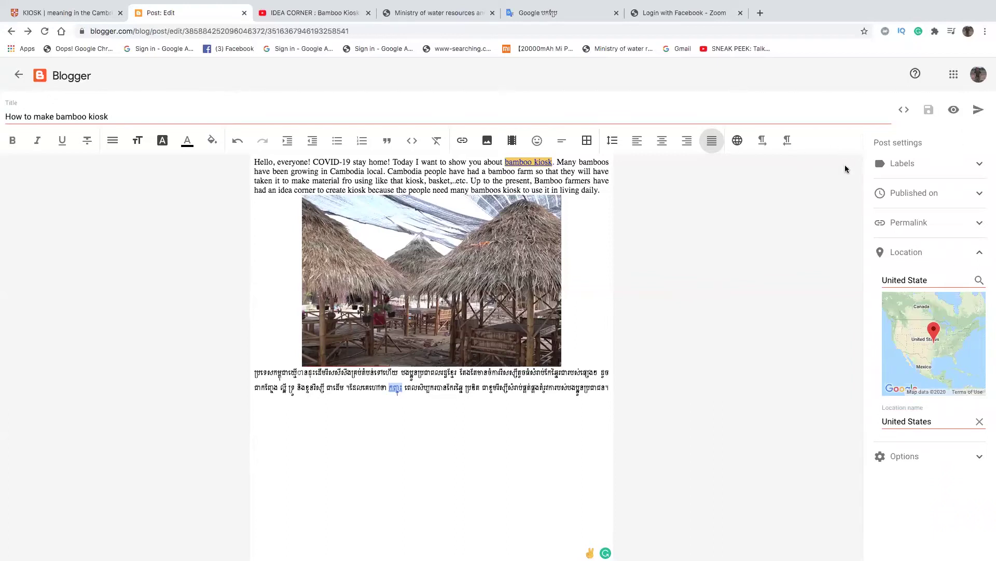
- Publish 'How to make bamboo kiosk' and confirm it in the Publish Post dialog
click(914, 224)
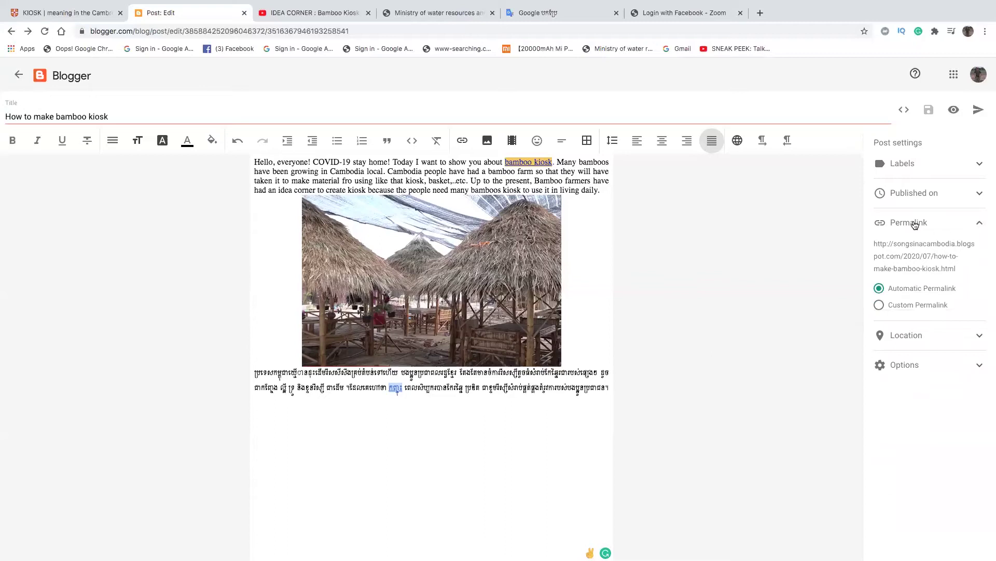
click(914, 224)
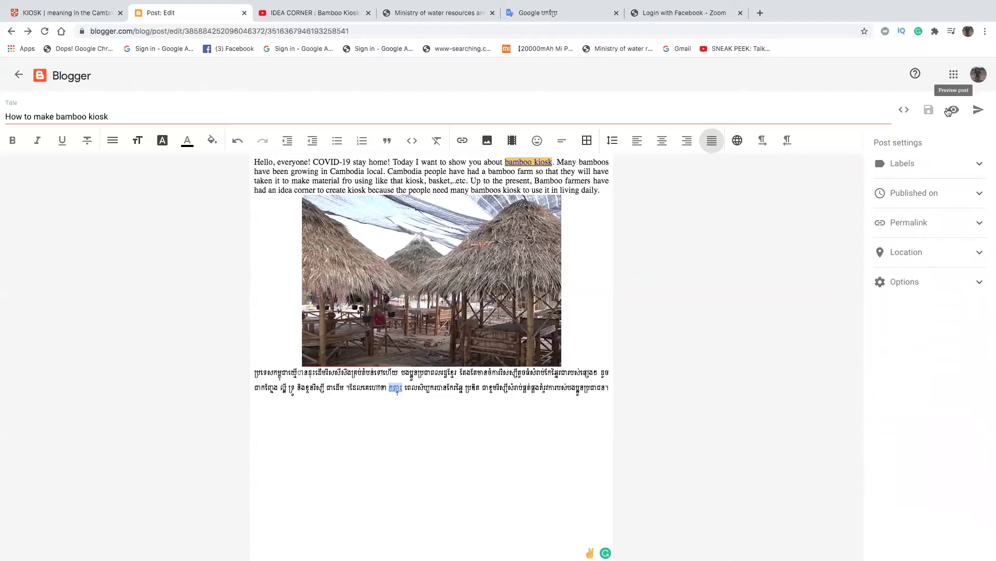
click(977, 110)
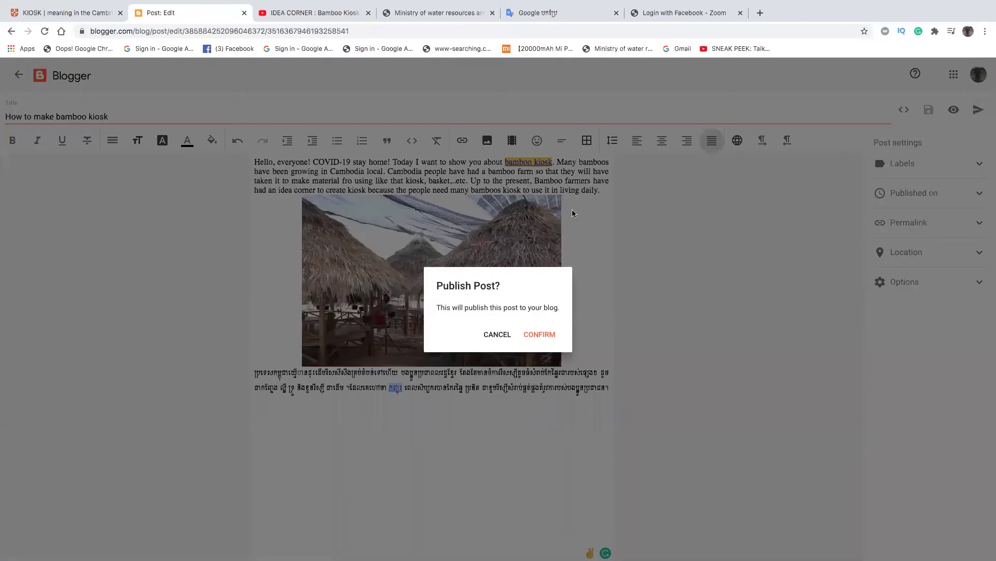
click(535, 337)
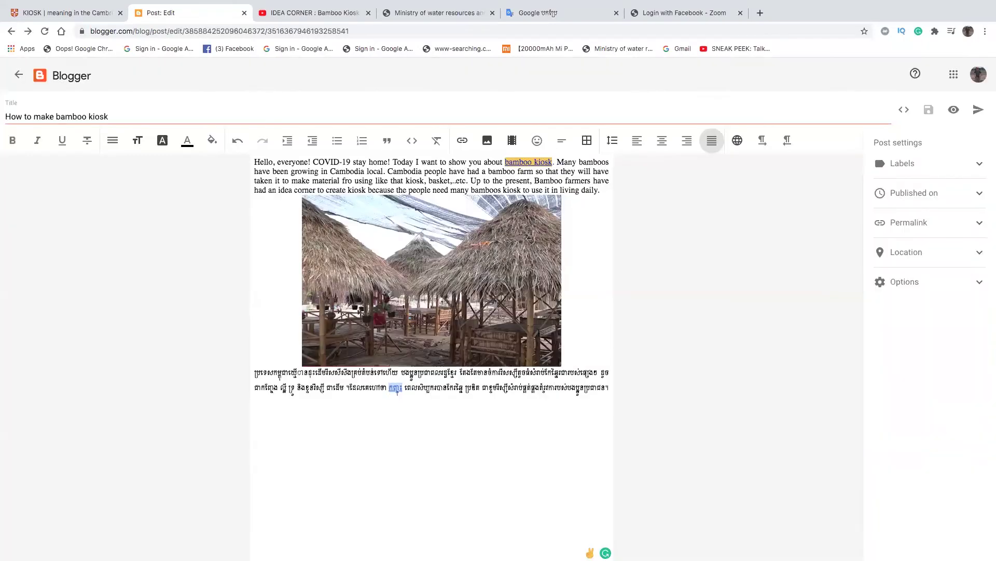
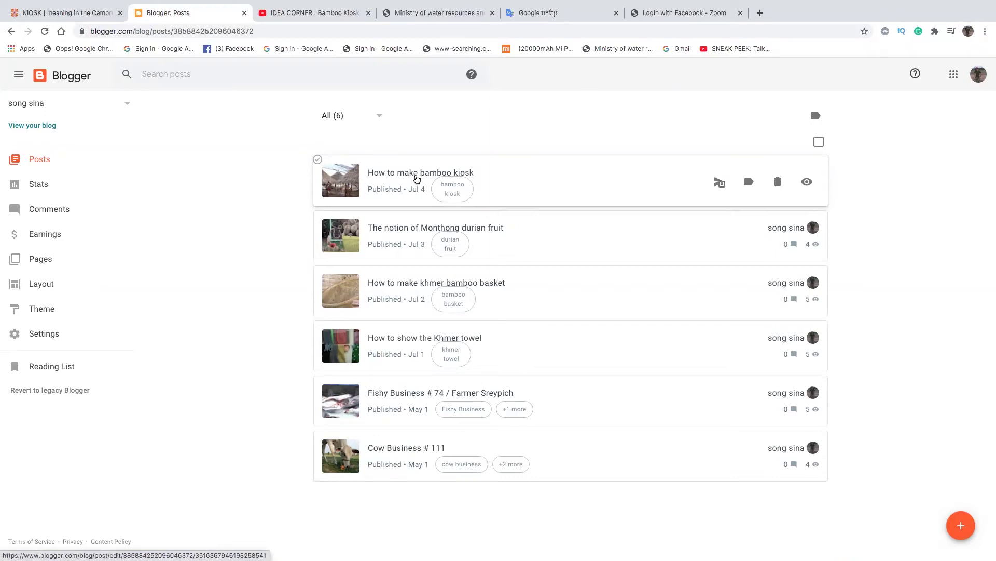
- Open the bamboo kiosk post, then view the live blog in a new tab and scroll to the post
click(417, 179)
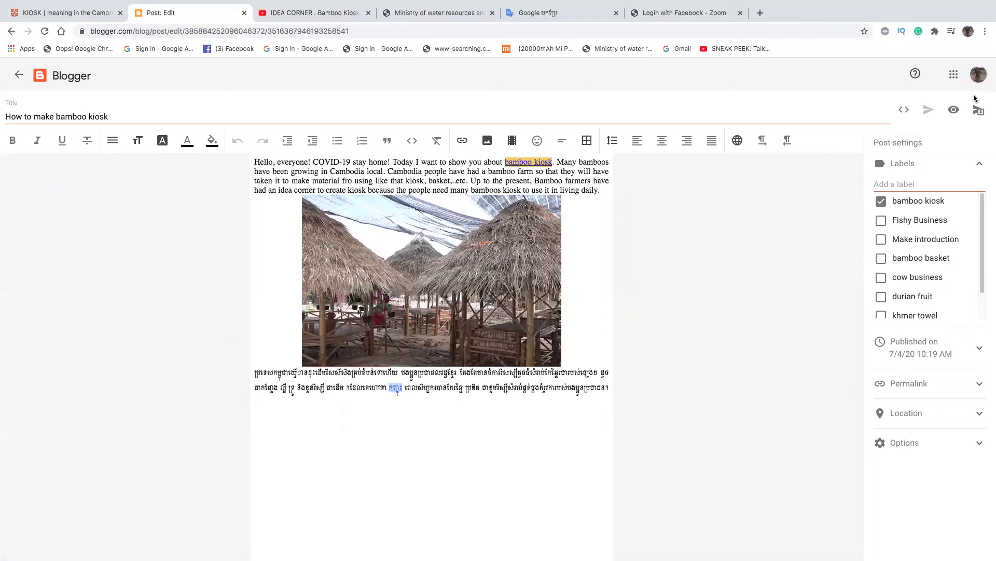
click(16, 76)
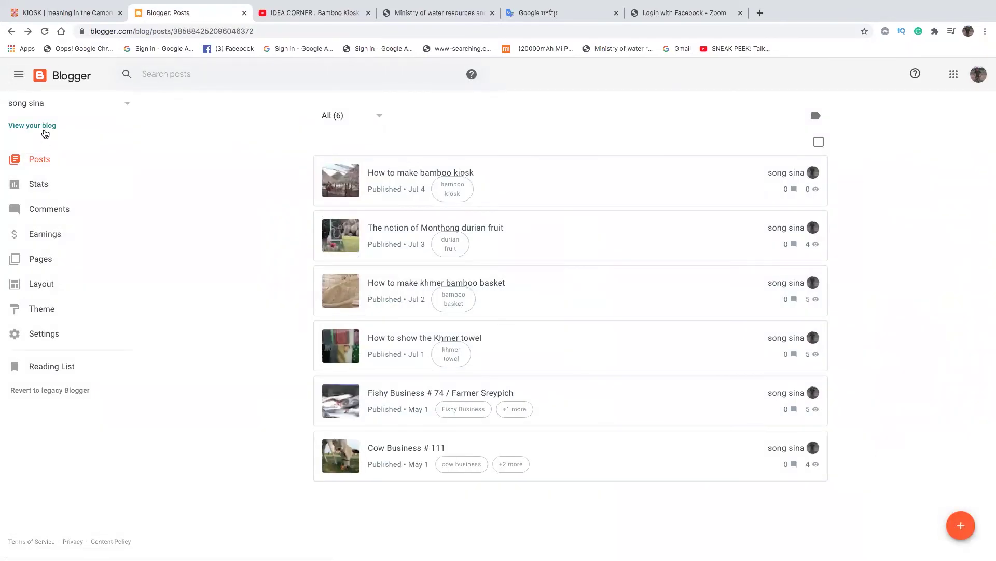
click(43, 126)
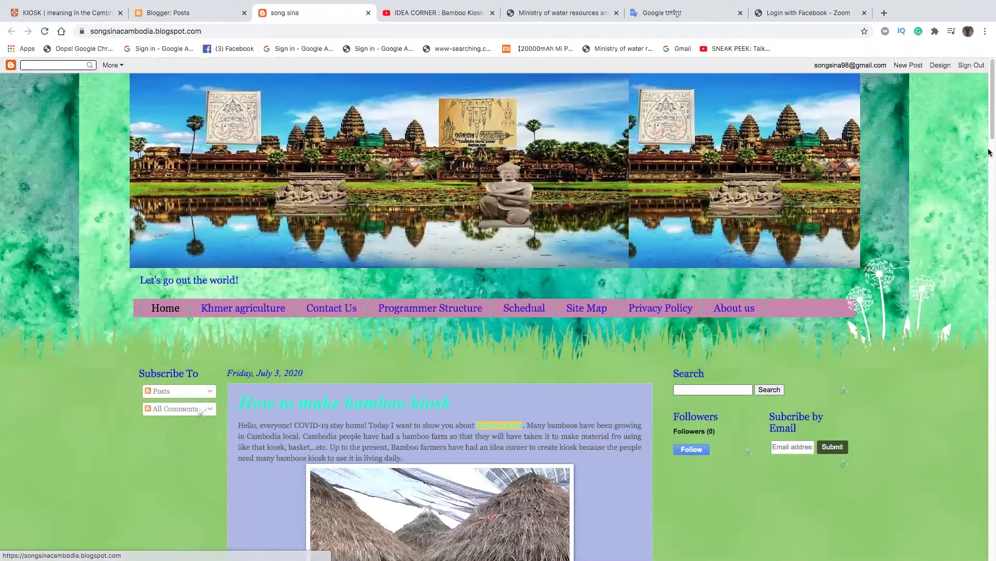
drag(989, 127, 990, 169)
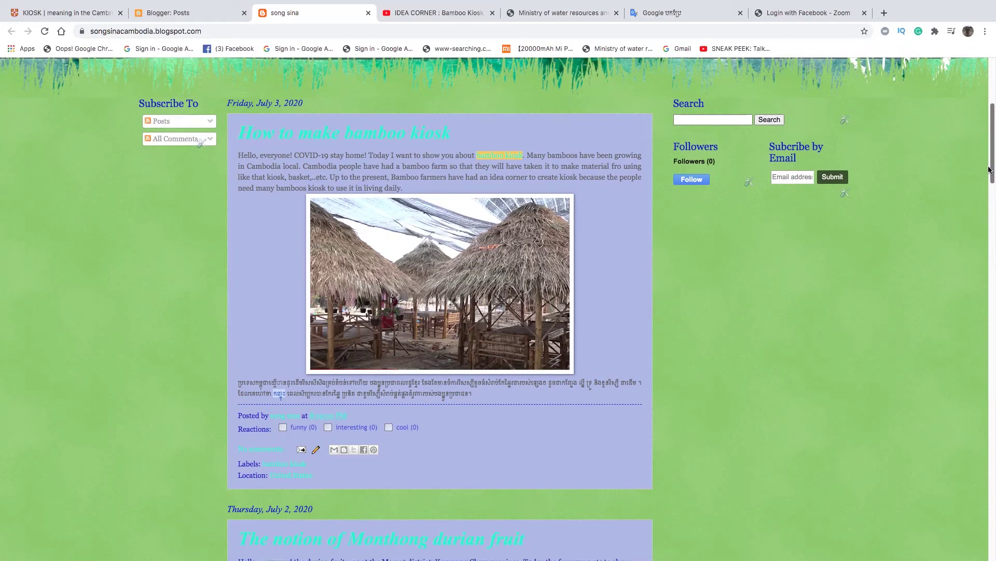
drag(989, 169, 989, 171)
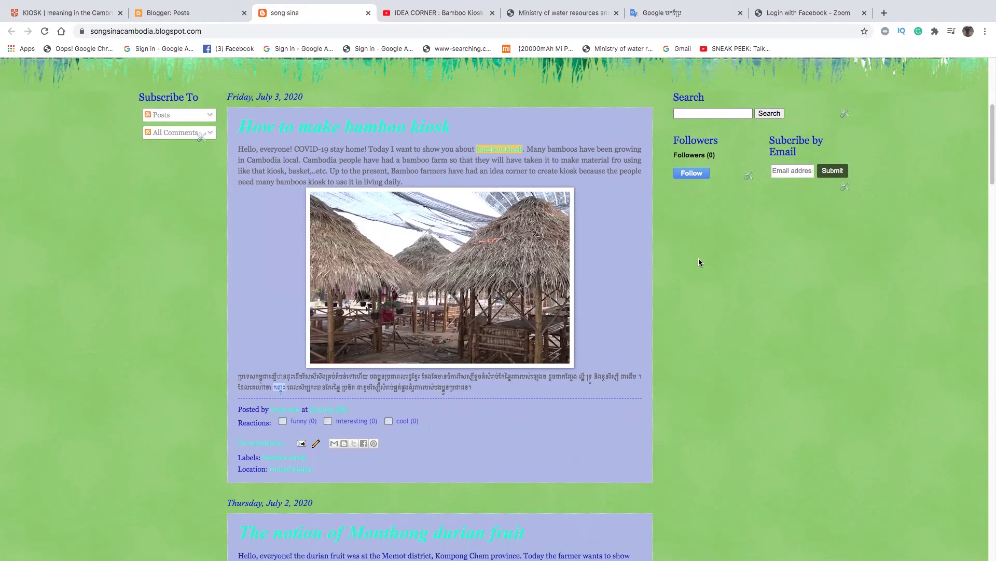
scroll(699, 262, up, 1)
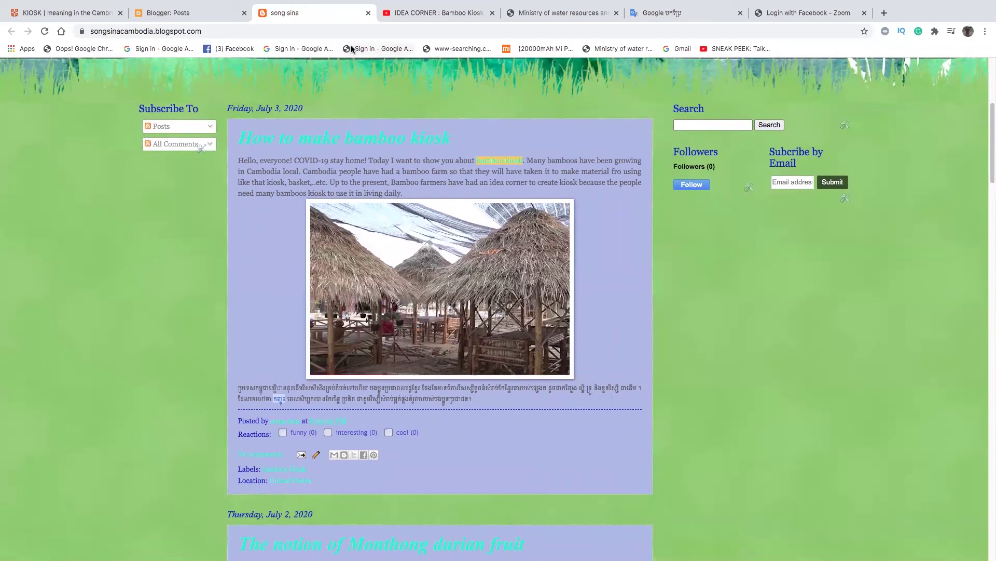
- Reopen the bamboo kiosk post and select all of its content
click(220, 15)
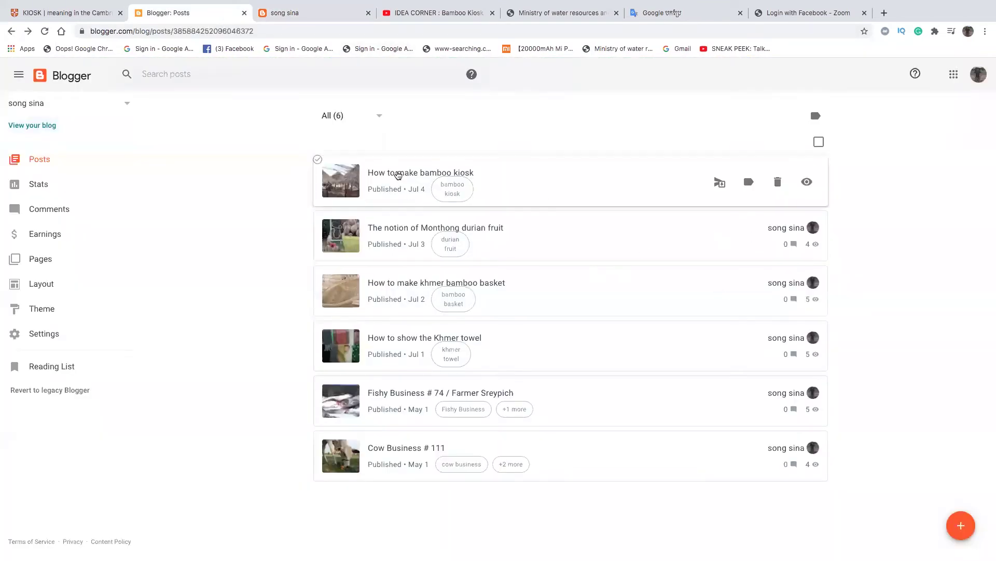
click(408, 173)
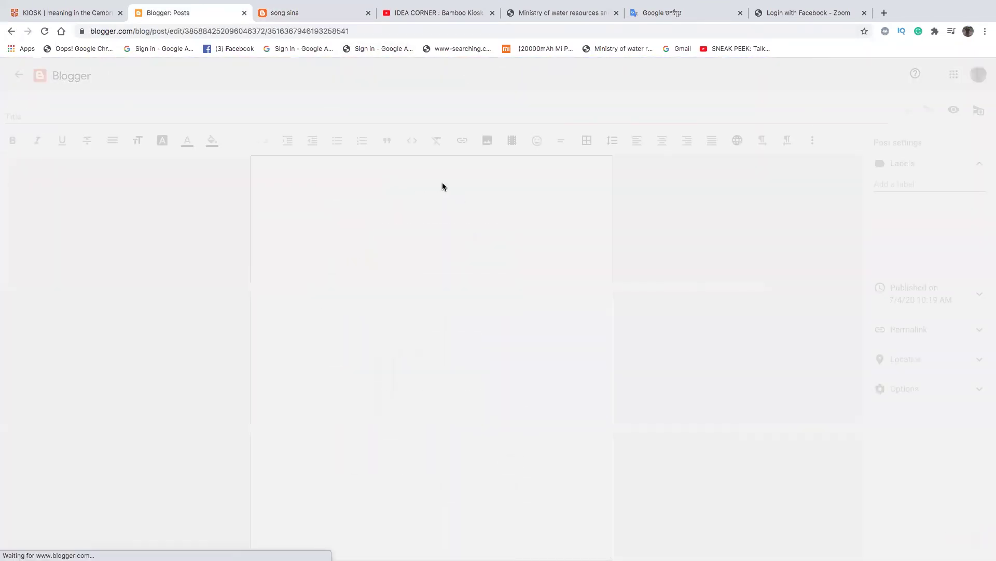
drag(254, 160, 556, 413)
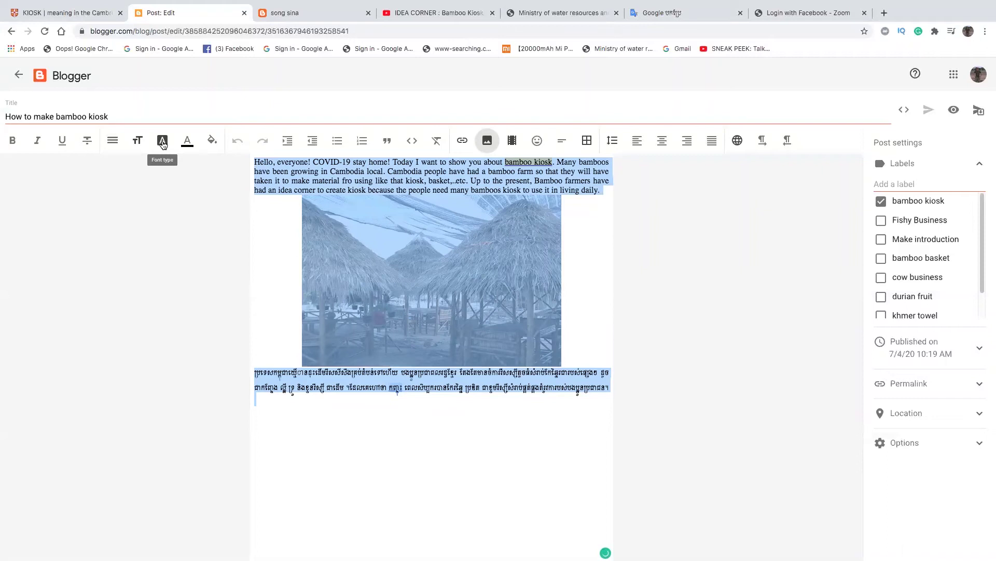
- Colour the selected text a custom purple (#5a13bd) and update the post
click(187, 142)
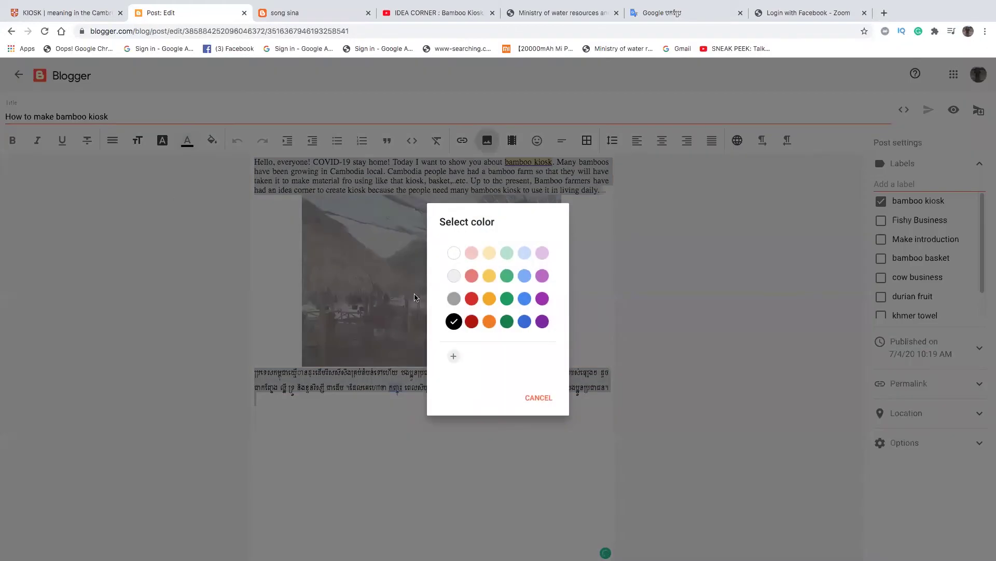
click(453, 355)
click(520, 289)
click(535, 246)
drag(535, 246, 537, 237)
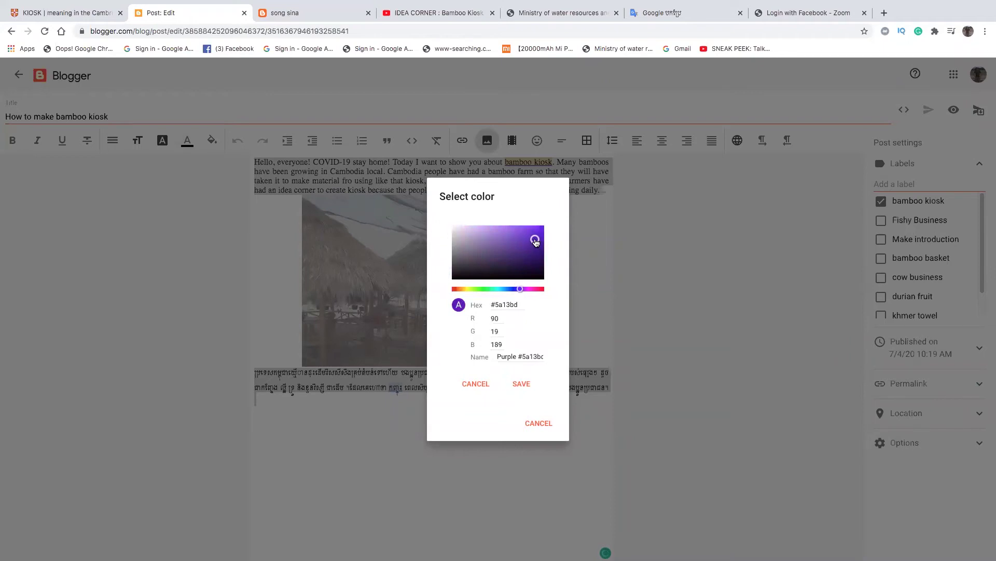
click(521, 384)
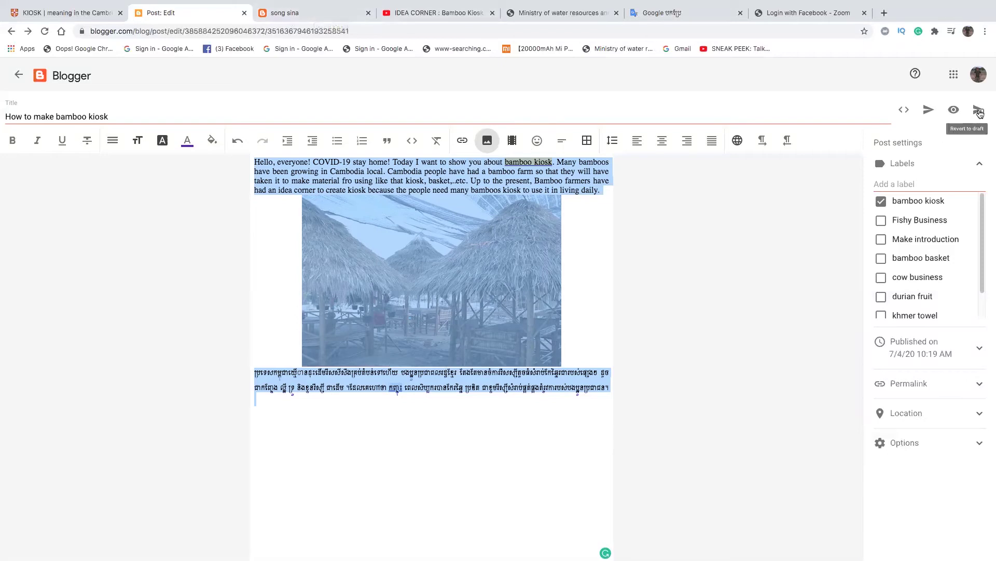
click(929, 112)
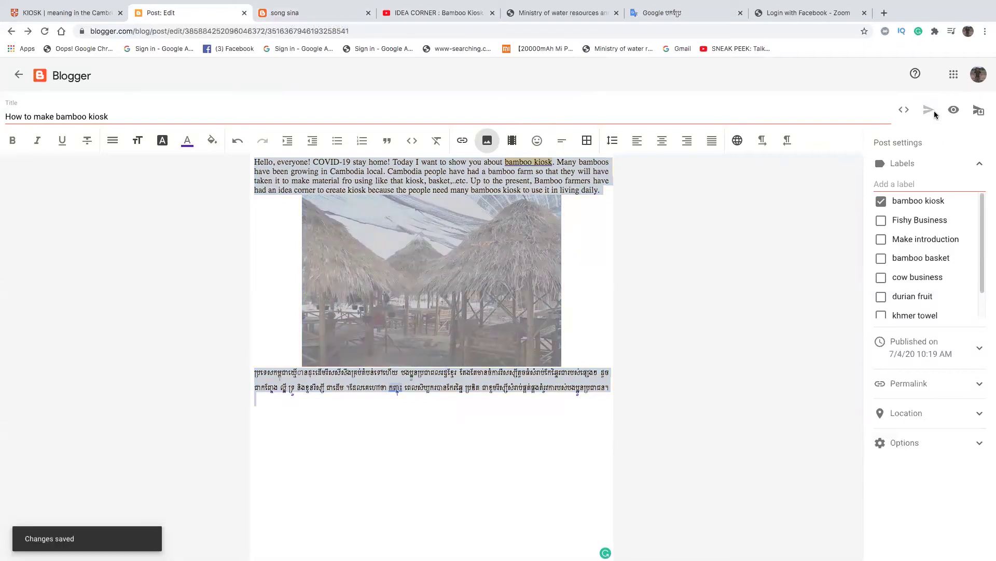
- Reload the live blog and scroll through the bamboo kiosk post's purple text
click(305, 15)
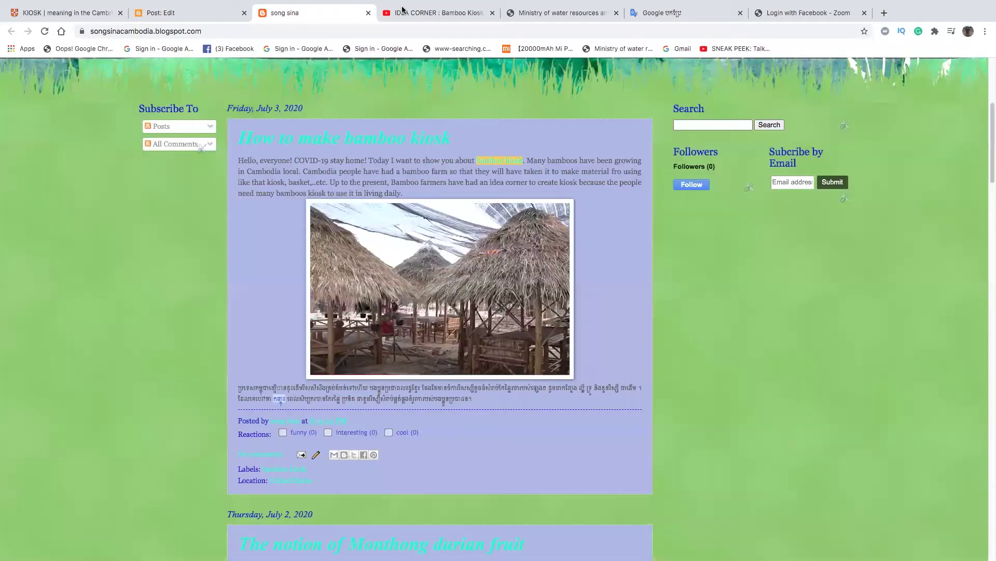
click(45, 31)
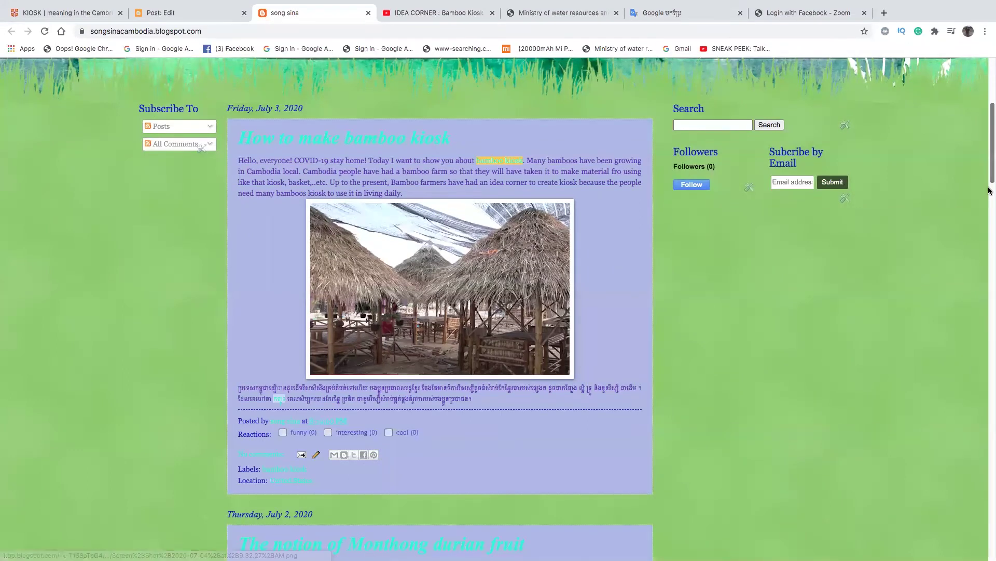
scroll(991, 179, down, 1)
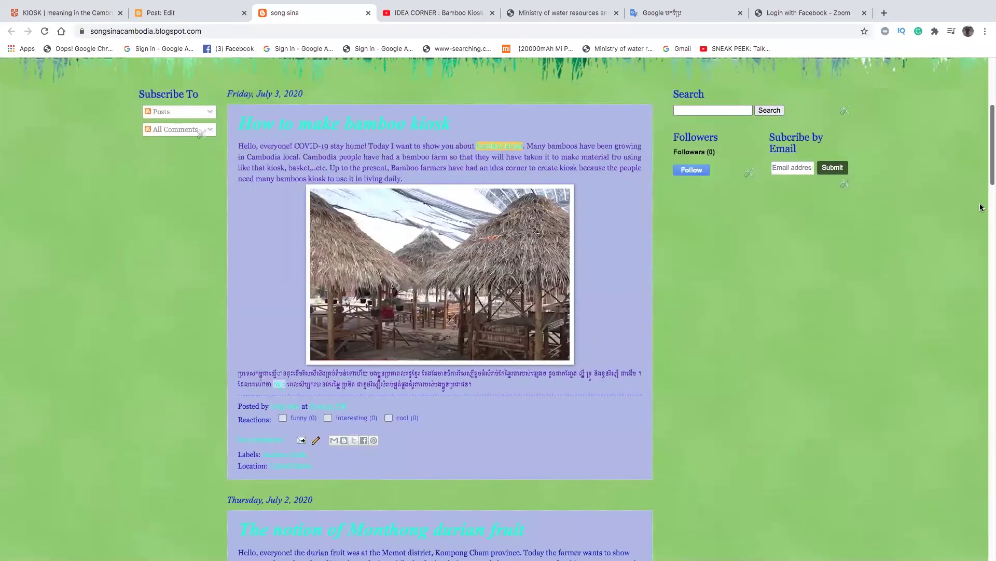
scroll(685, 204, up, 3)
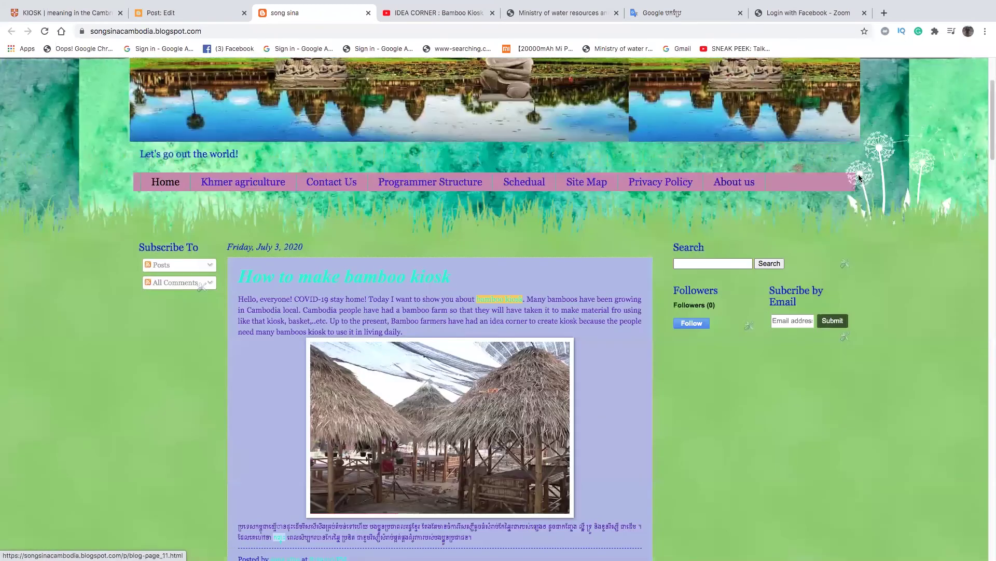
drag(990, 161, 979, 192)
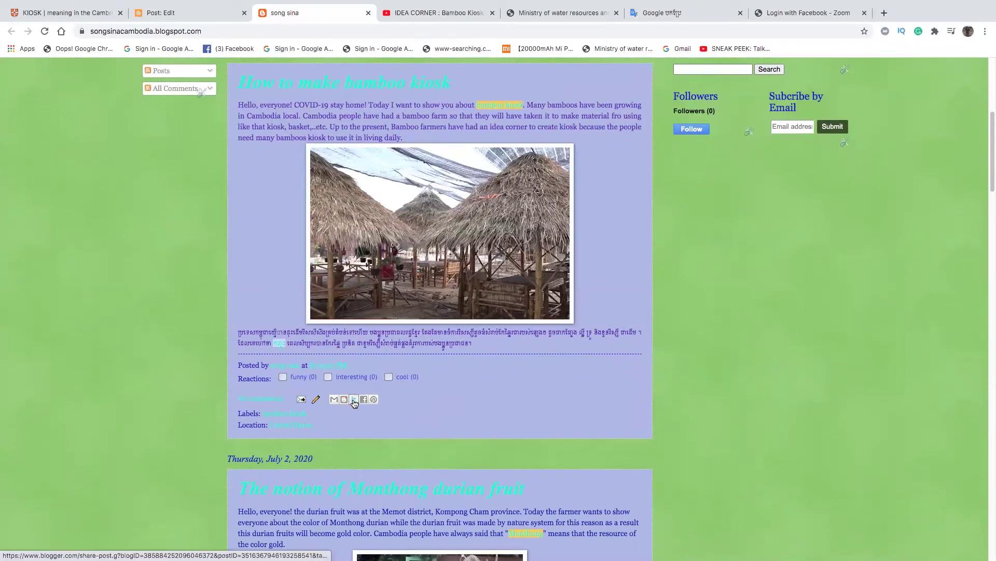
click(354, 400)
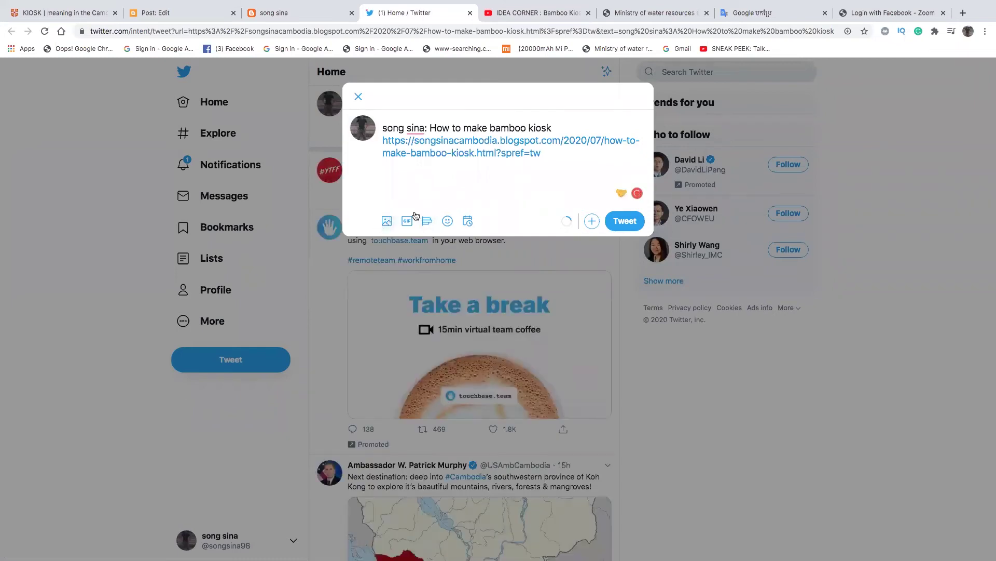
- Attach the kiosk screenshot to the 'How to make bamboo kiosk' tweet and post it
click(387, 221)
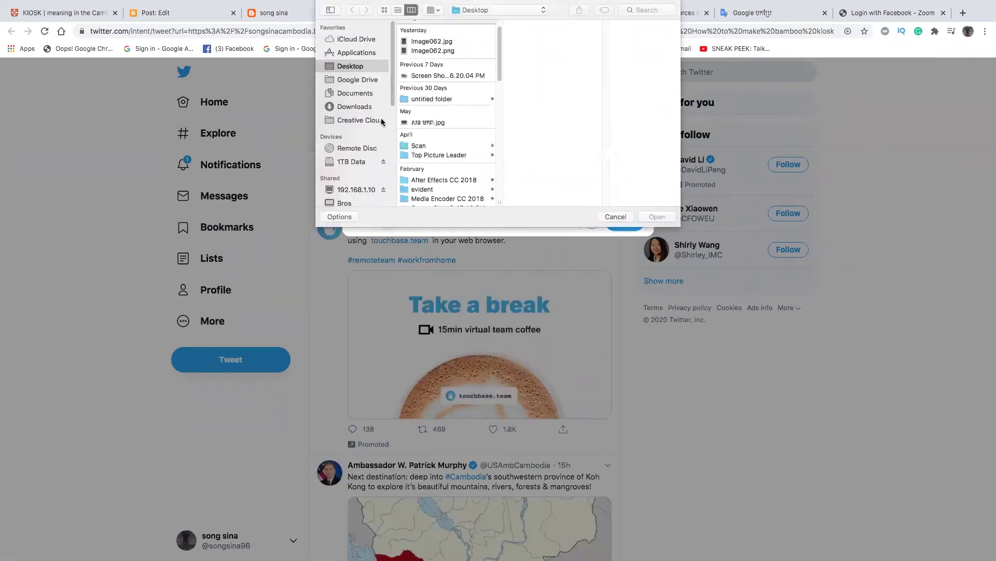
click(438, 38)
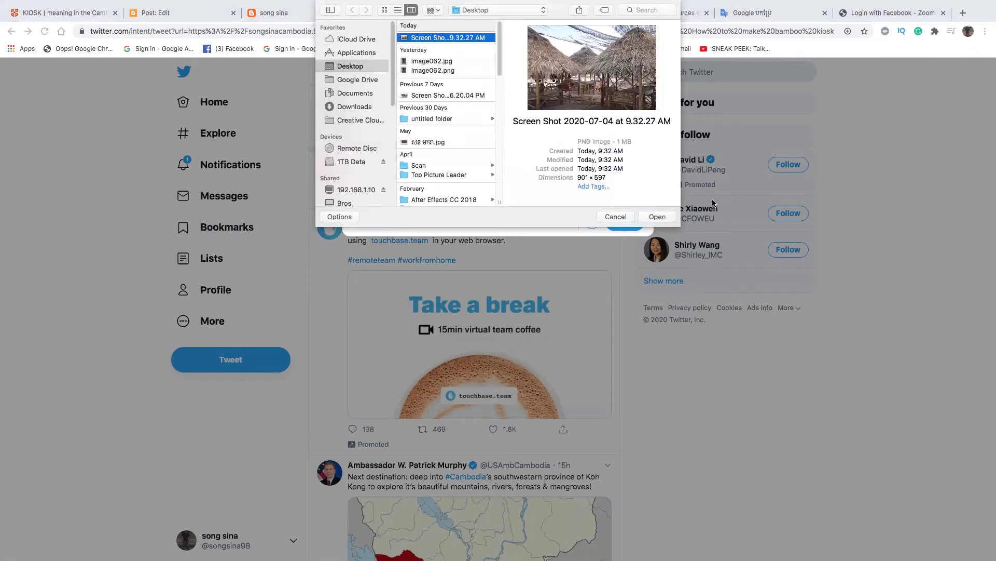
click(657, 217)
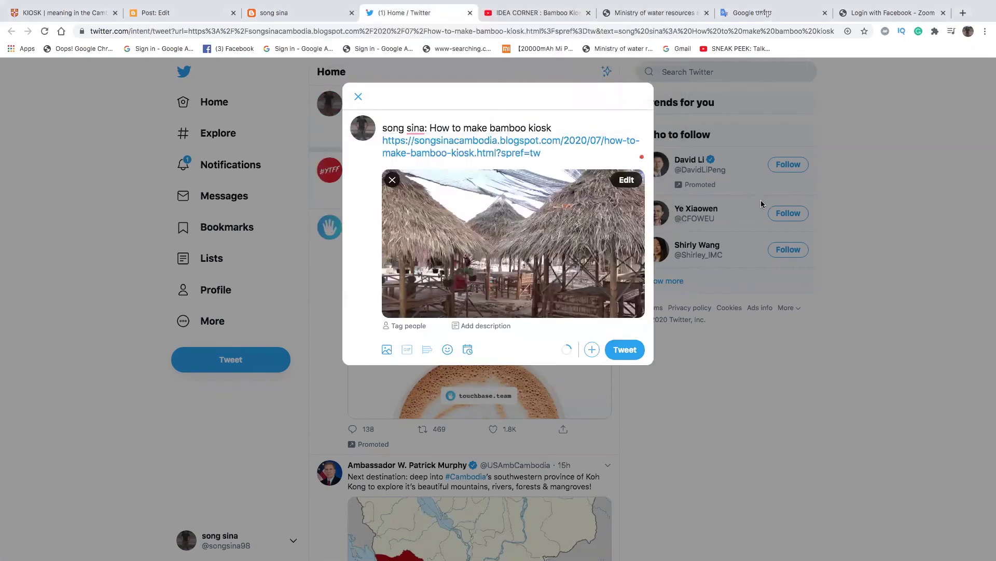
click(625, 350)
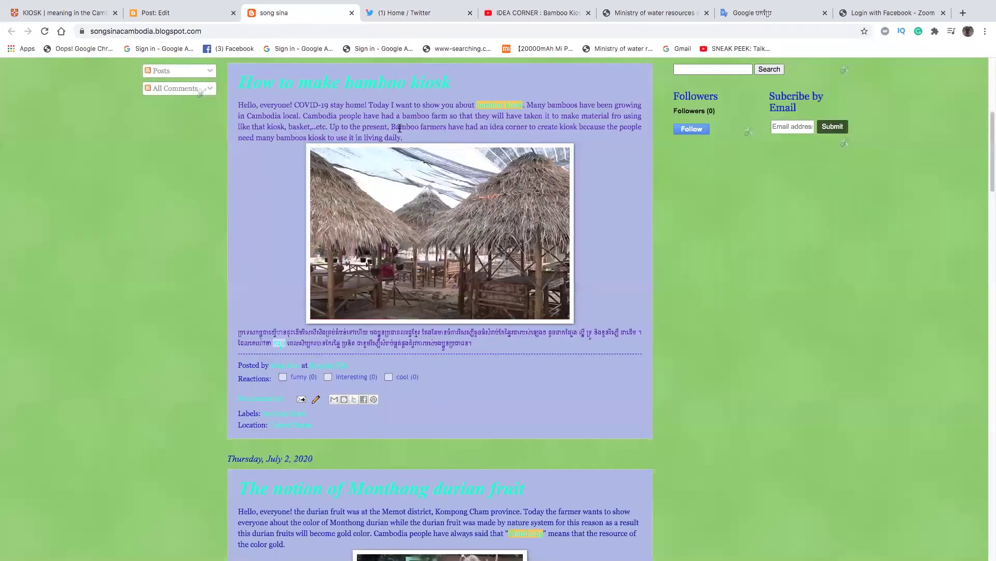
scroll(398, 127, up, 5)
scroll(399, 129, up, 3)
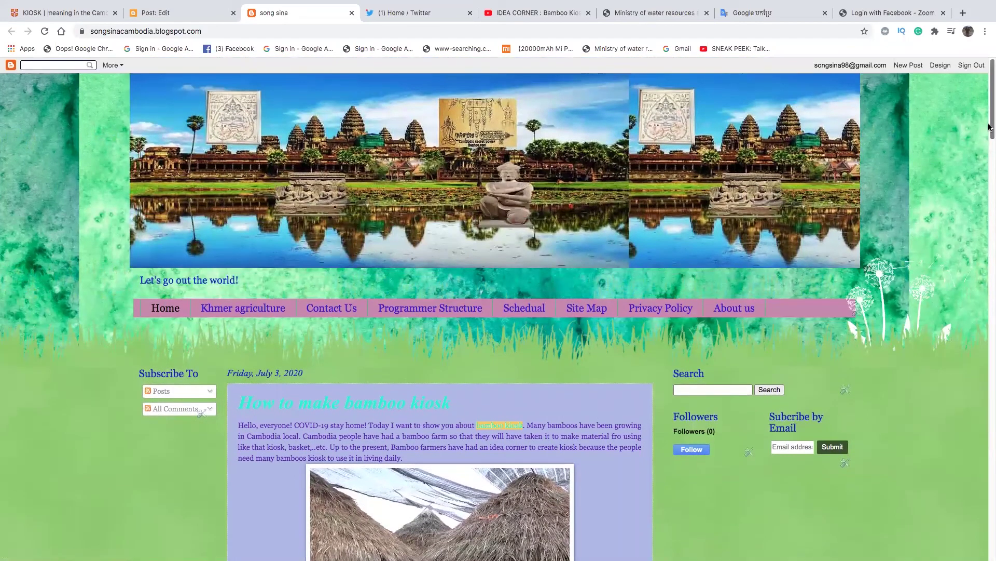
scroll(987, 154, down, 3)
scroll(987, 154, down, 1)
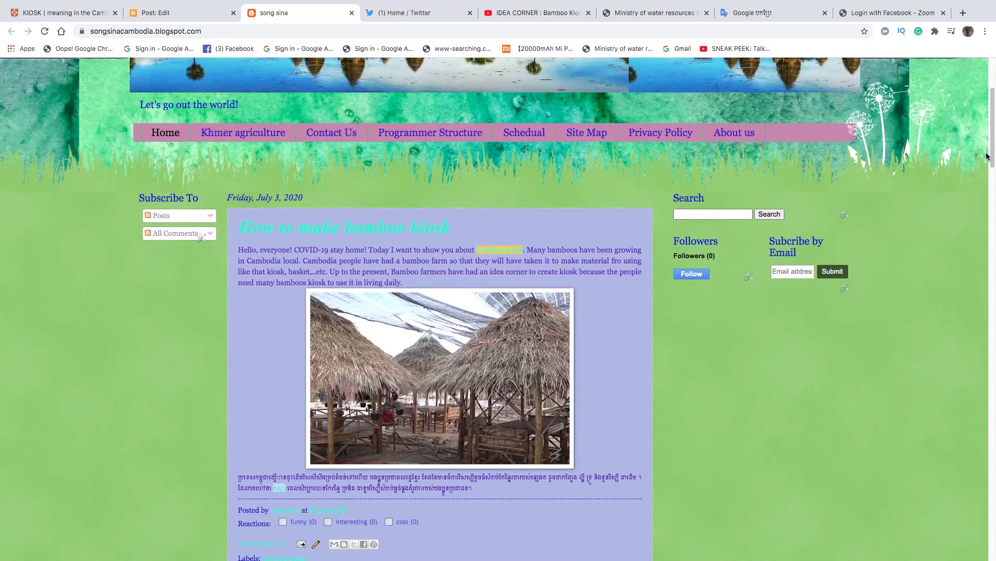
scroll(987, 155, down, 5)
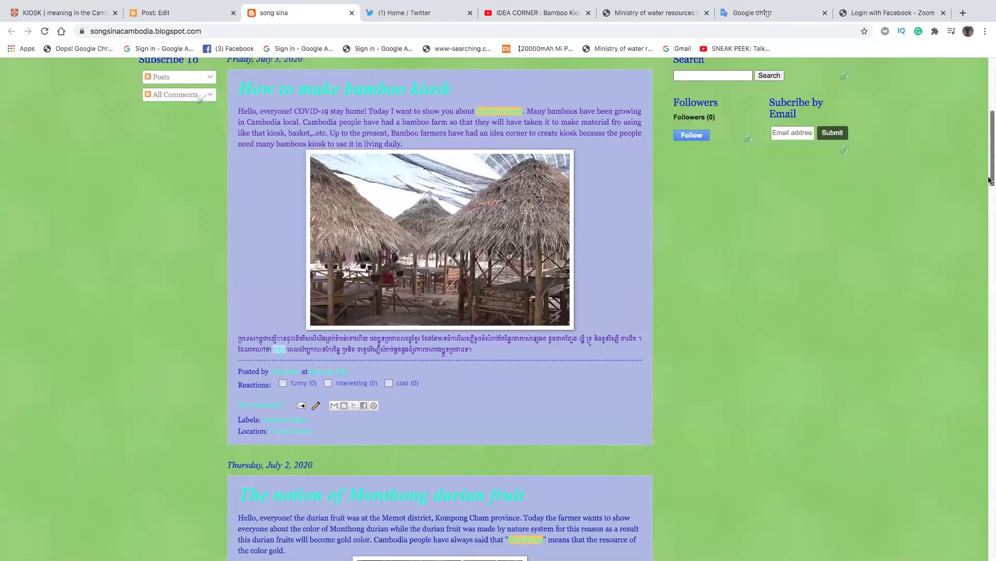
scroll(989, 158, up, 4)
mouse_move(989, 158)
mouse_down()
mouse_move(989, 200)
mouse_move(989, 172)
mouse_up()
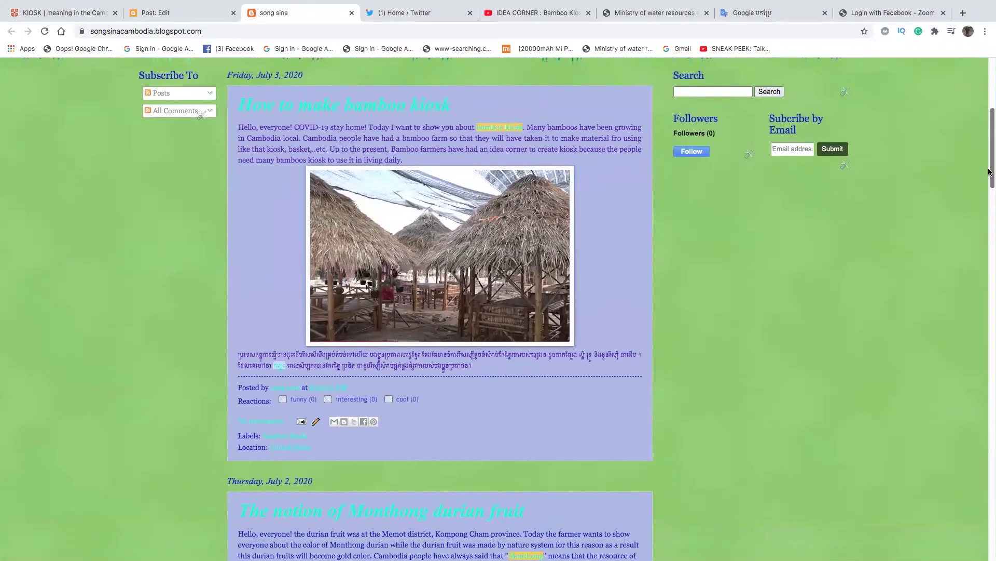
drag(989, 172, 989, 168)
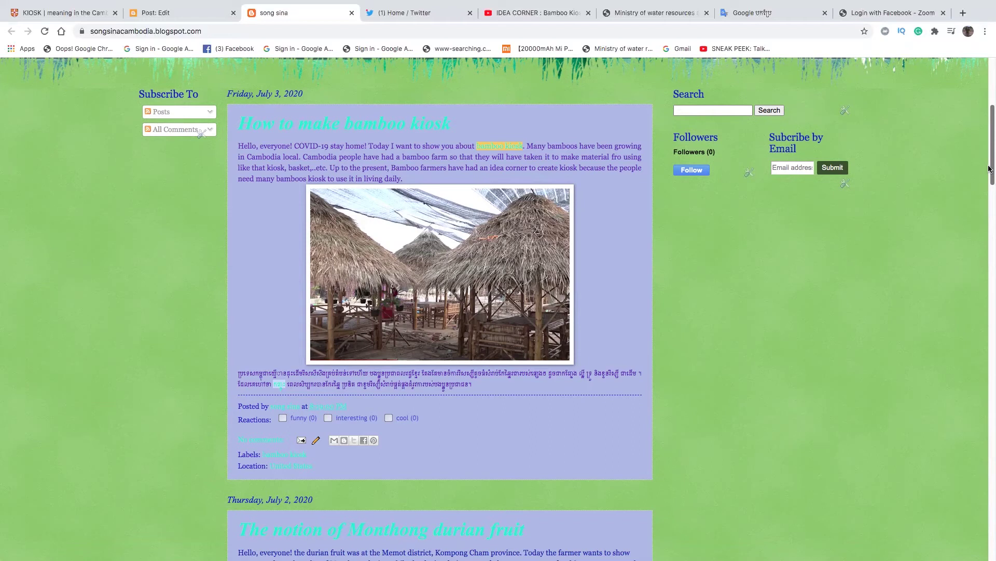
mouse_move(989, 169)
mouse_down()
mouse_move(988, 194)
mouse_move(989, 174)
mouse_up()
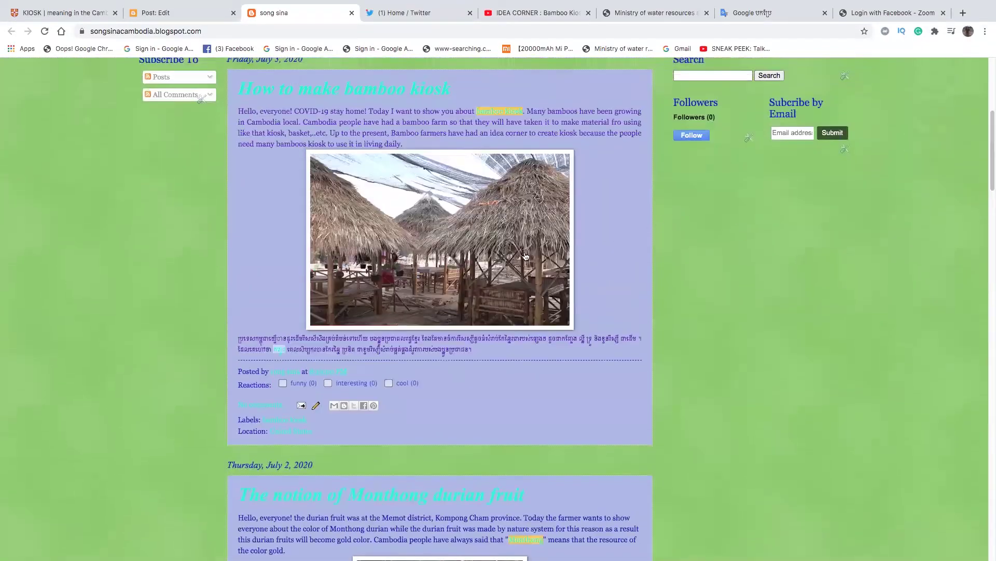
scroll(526, 256, up, 3)
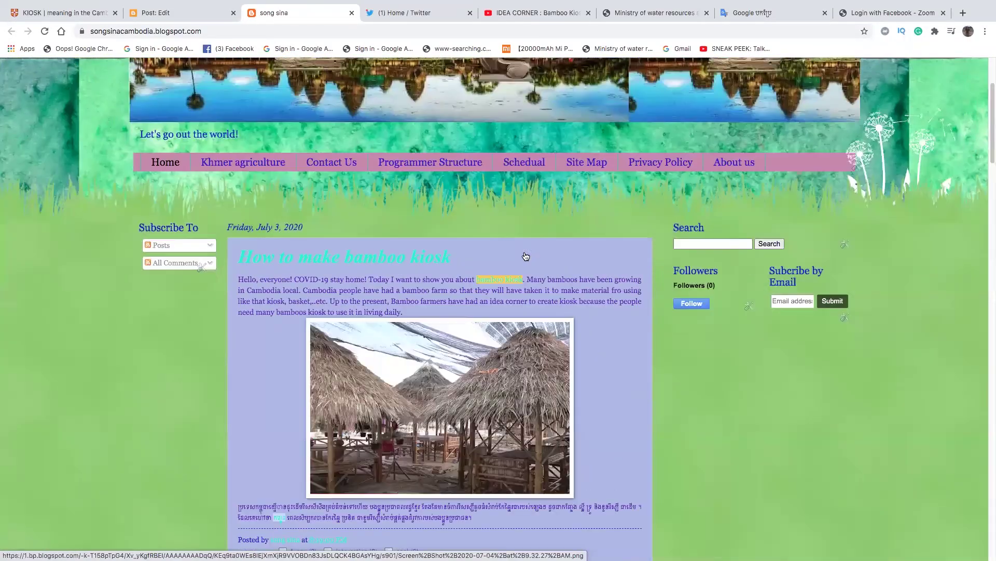
- Search the blog for 'cow business' using the sidebar search box
scroll(526, 255, up, 1)
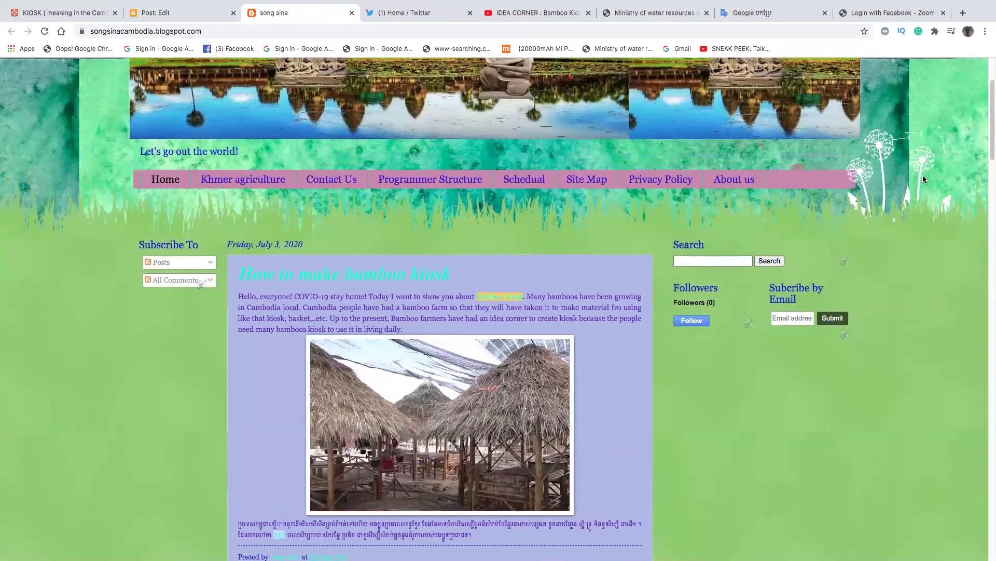
click(702, 259)
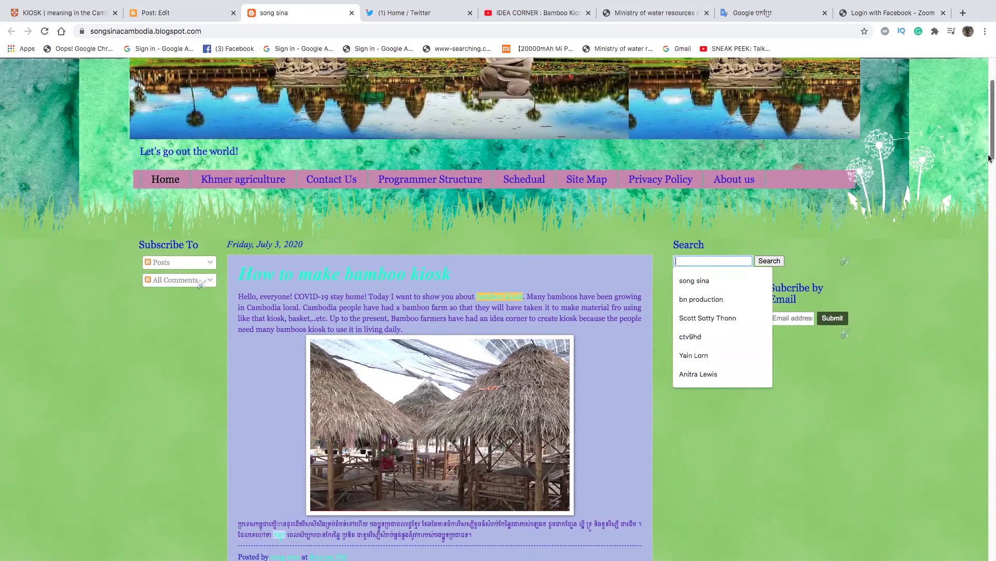
scroll(983, 177, down, 3)
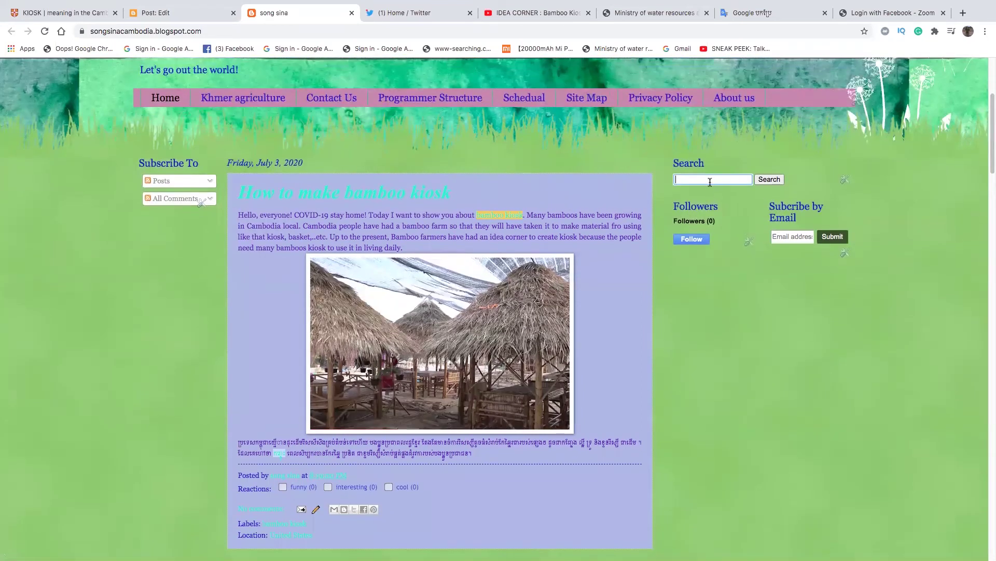
click(710, 178)
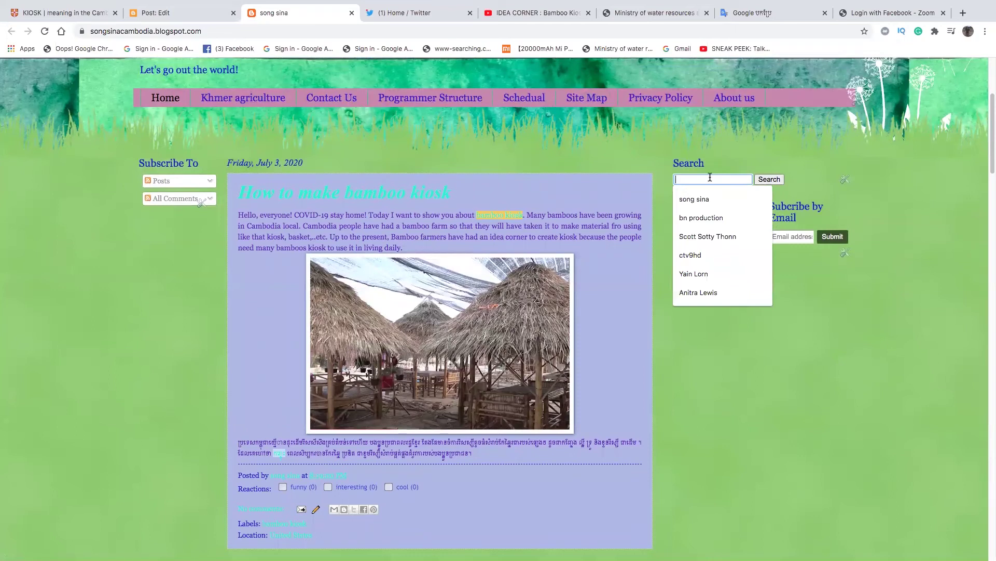
text(cow business)
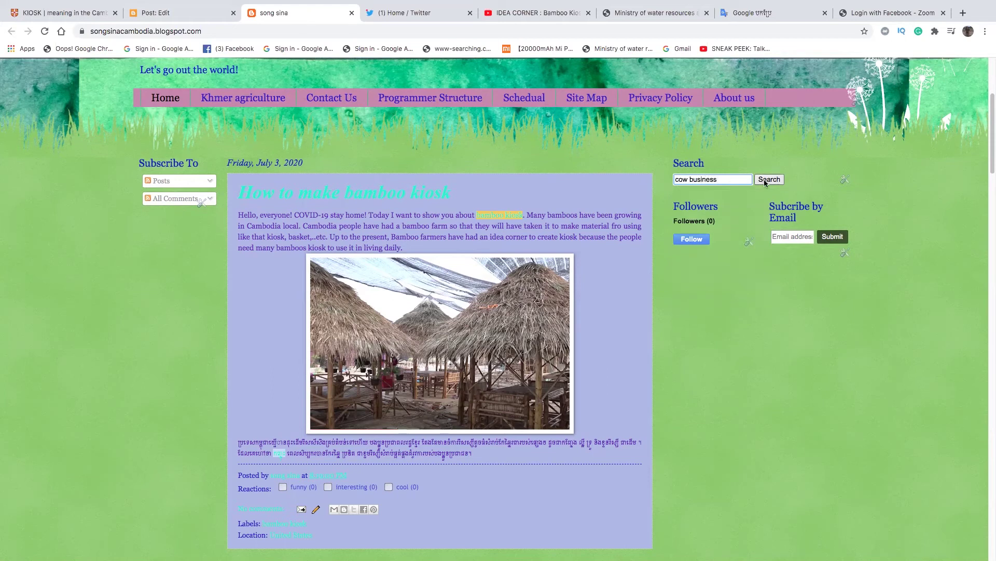
click(766, 182)
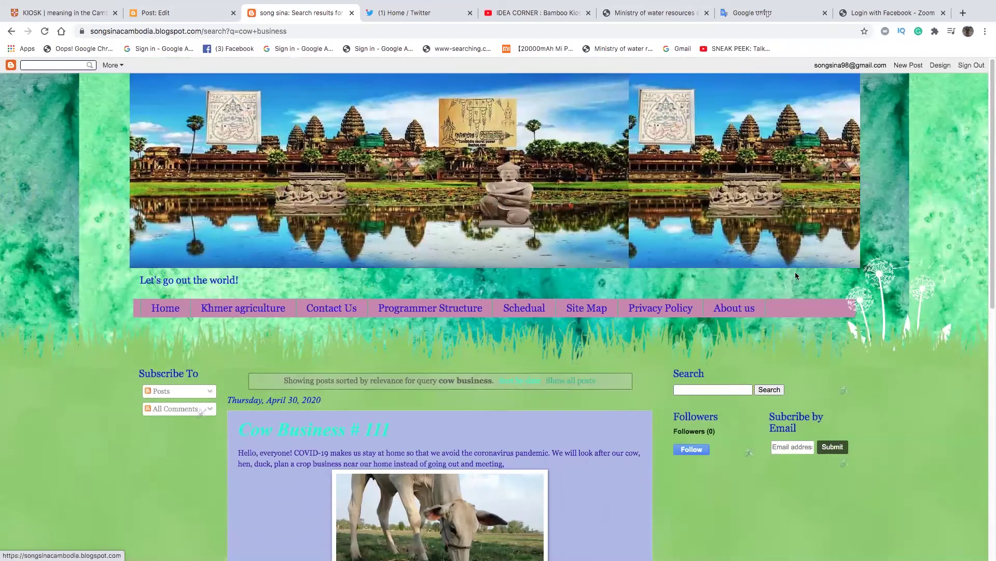
- Search the blog for 'bamboo kiosk' and scroll through the matching post result
scroll(989, 239, down, 3)
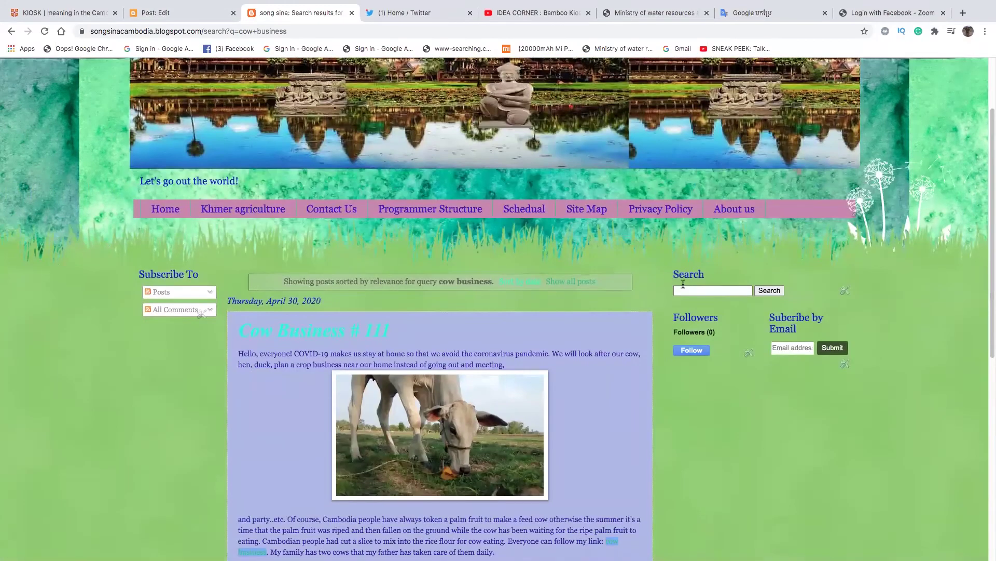
click(687, 289)
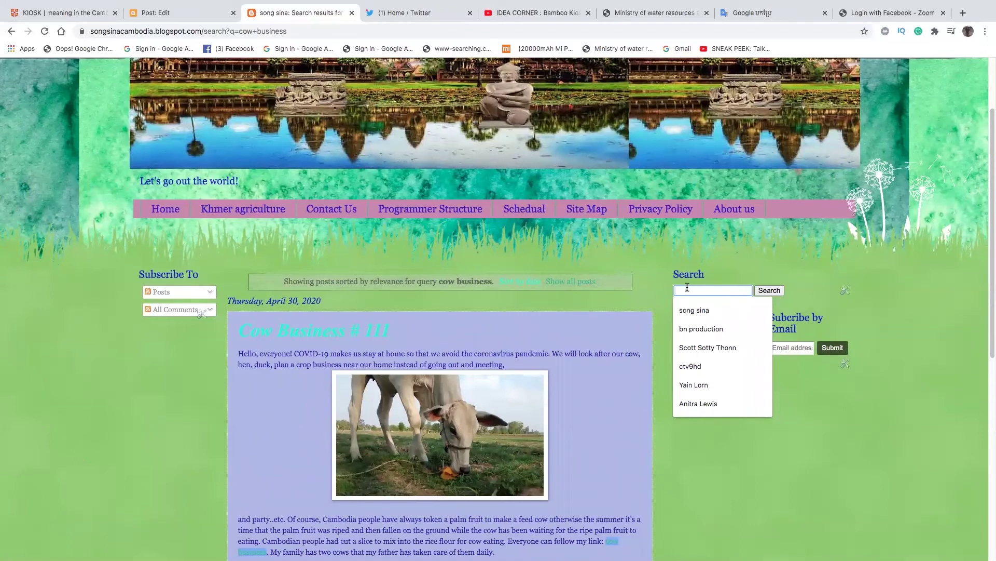
text(bamboo)
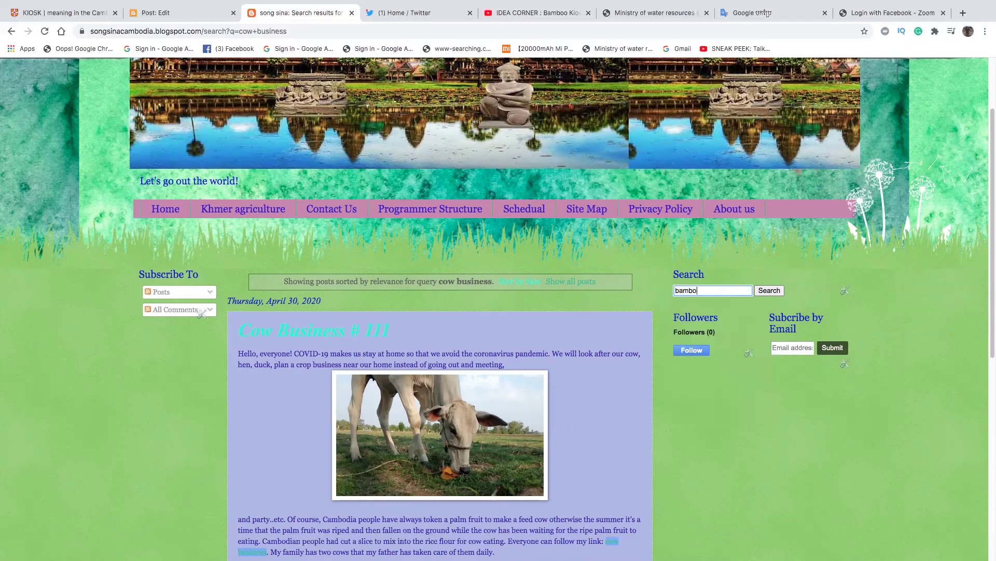
text( kiosk)
click(765, 290)
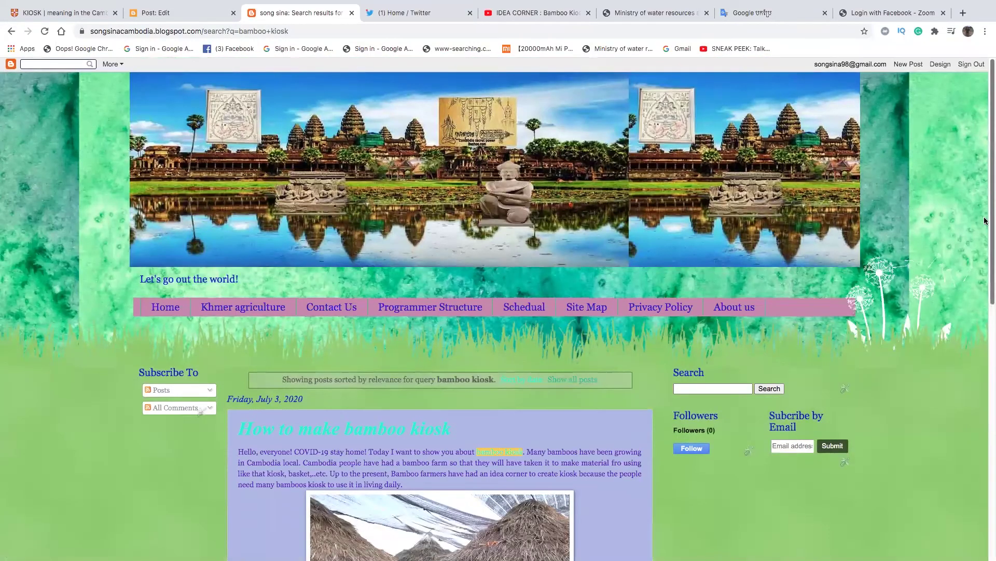
scroll(987, 184, down, 3)
scroll(975, 279, down, 3)
scroll(973, 280, up, 2)
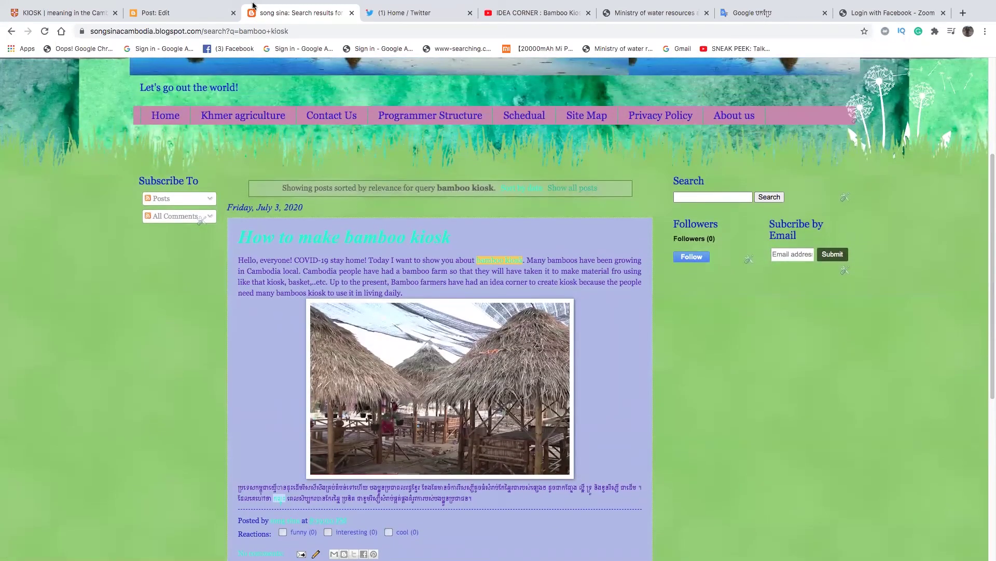
click(195, 14)
- Switch between the blog and post editor tabs, then close the bamboo kiosk editor tab
click(289, 15)
click(195, 16)
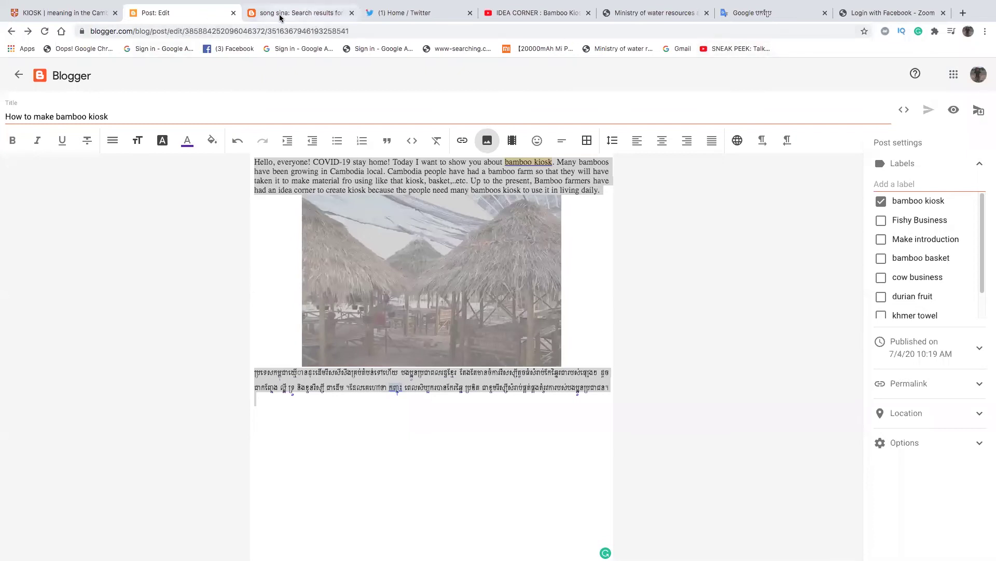
click(233, 13)
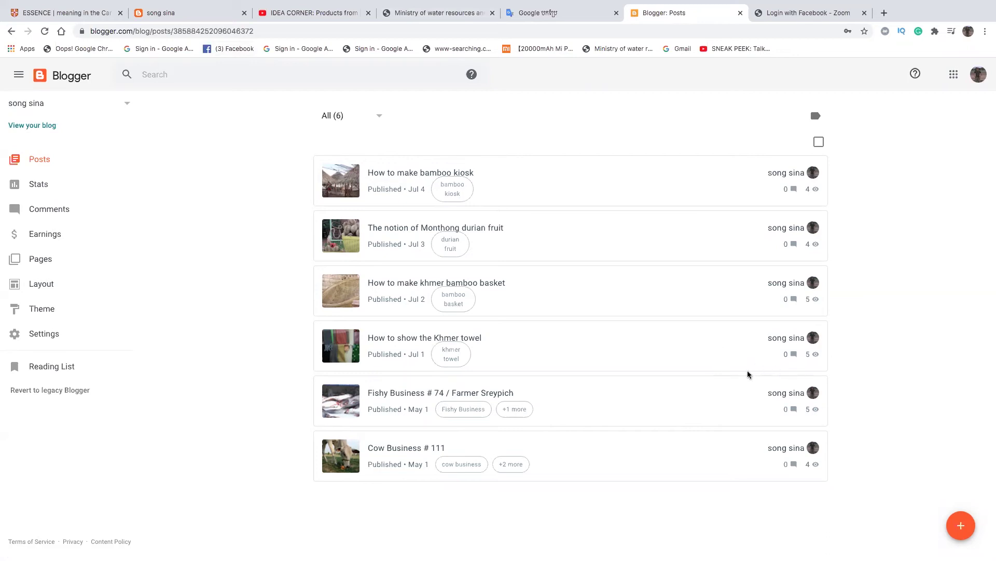
- Create a new post and type 'Hello, evryone' at the top of its body
click(961, 522)
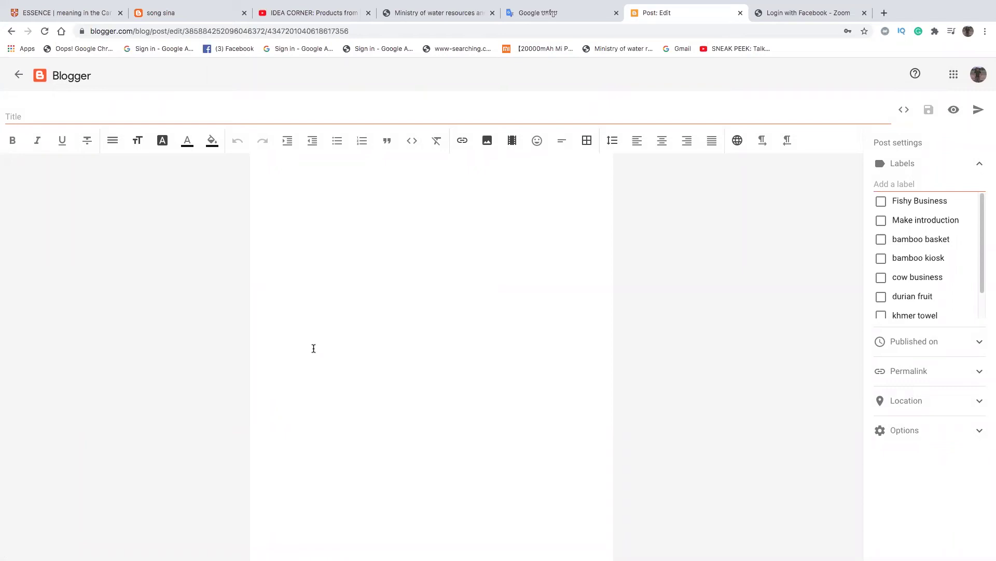
click(293, 172)
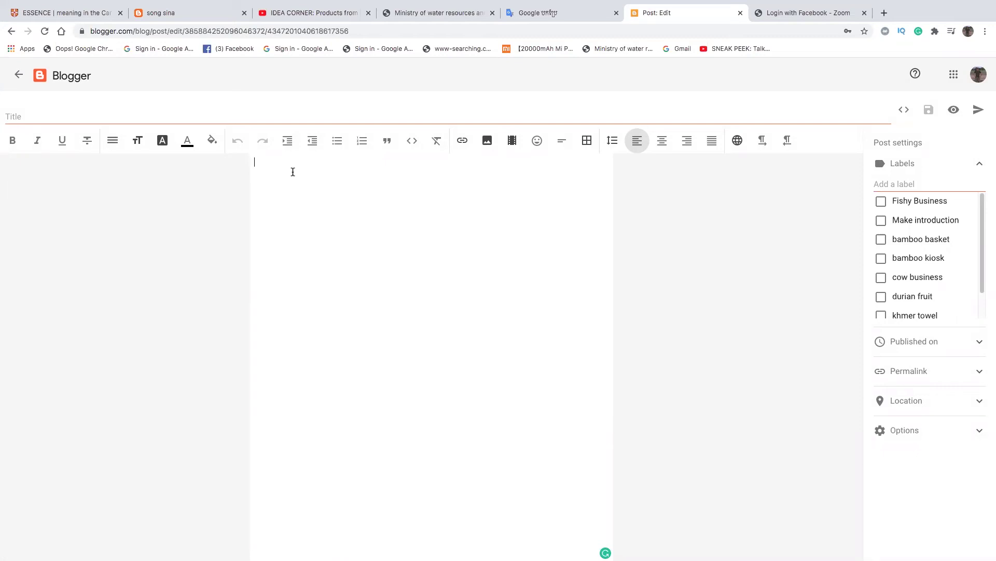
text(Hello, evryone)
key(Left)
key(Left)
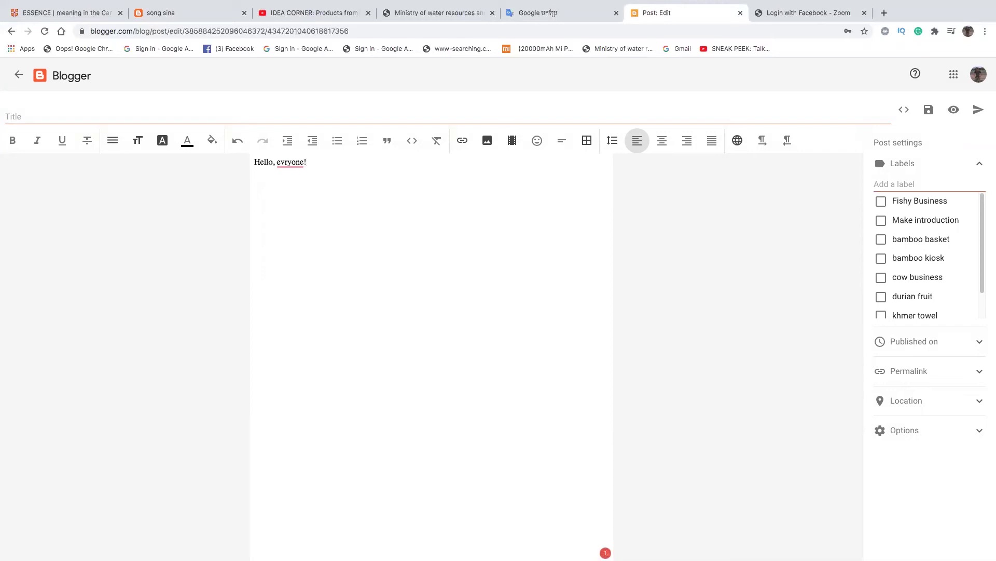
- Accept the 'everyone' spelling fix and add 'COVID-19 stay home!'
click(299, 178)
text(COVID-19 stay ho)
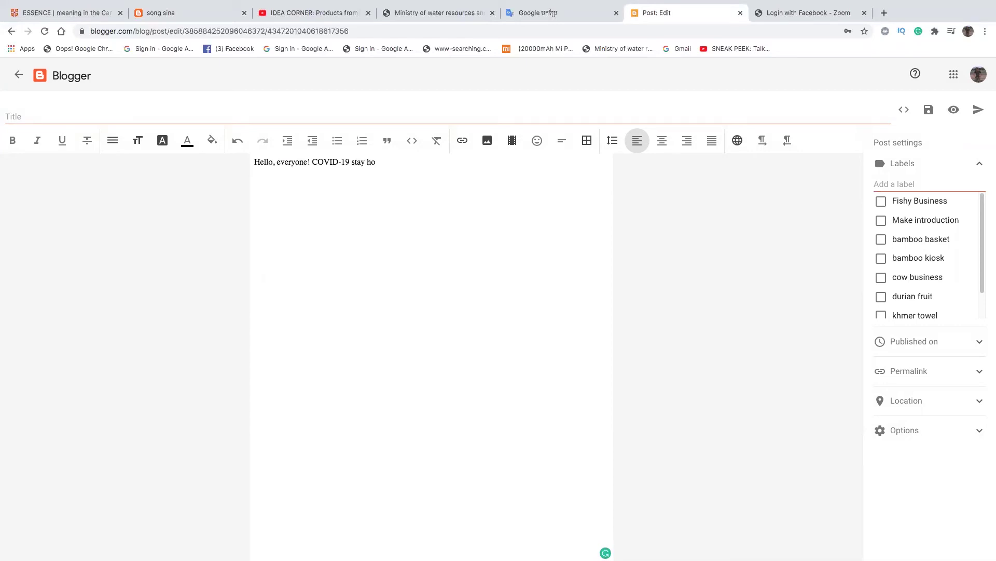
text(me)
text(!)
- Type 'The production from the palm tree was populated in', then start erasing 'populated'
text(Th)
text(e pr)
text(ucr)
text(ion from)
text( the )
text(pa)
text(m)
key(BackSpace)
text(lm tree )
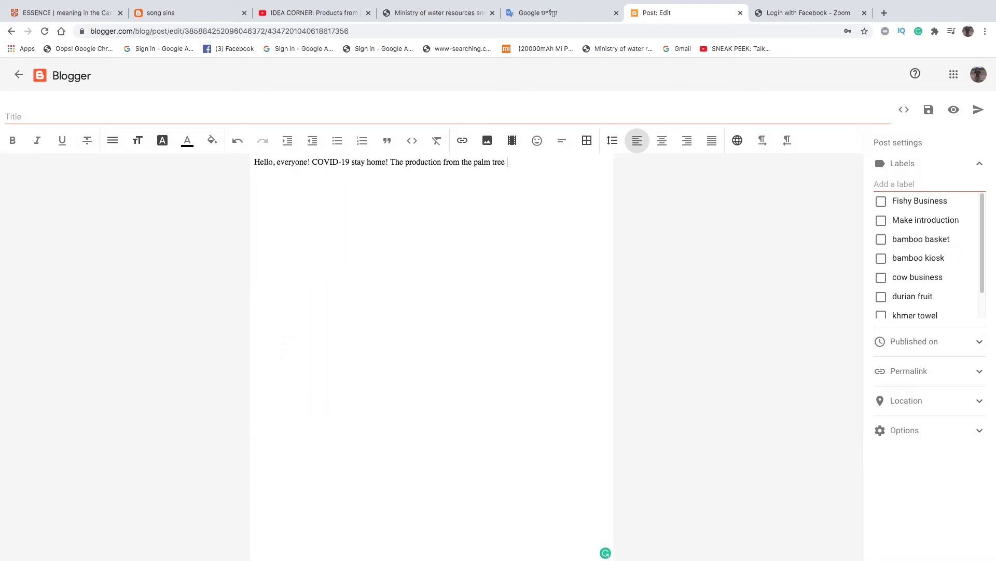
text(was)
text(popular)
key(BackSpace)
text(ted in)
mouse_move(536, 163)
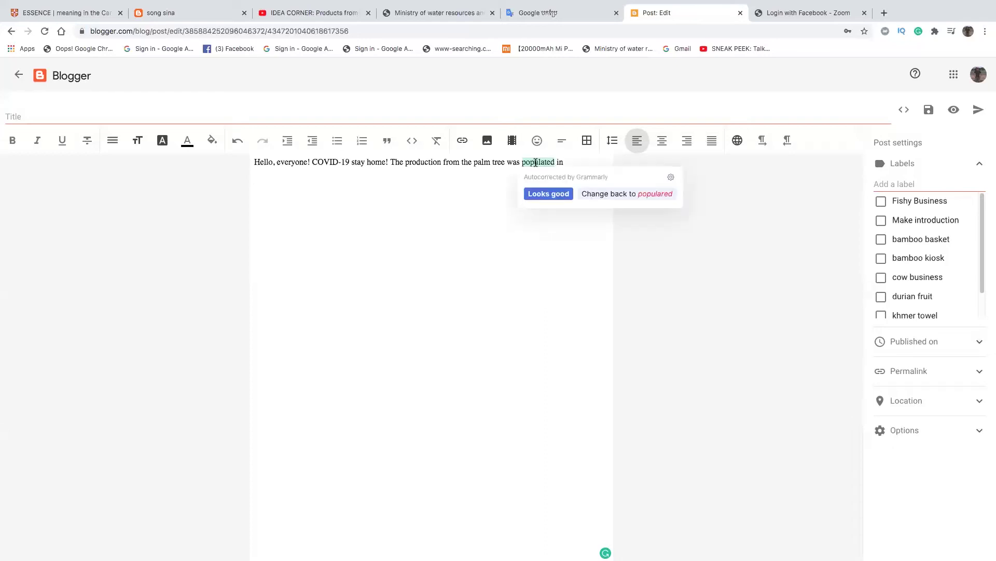
key(Left)
key(Left)
key(Left)
key(BackSpace)
key(BackSpace)
key(BackSpace)
key(BackSpace)
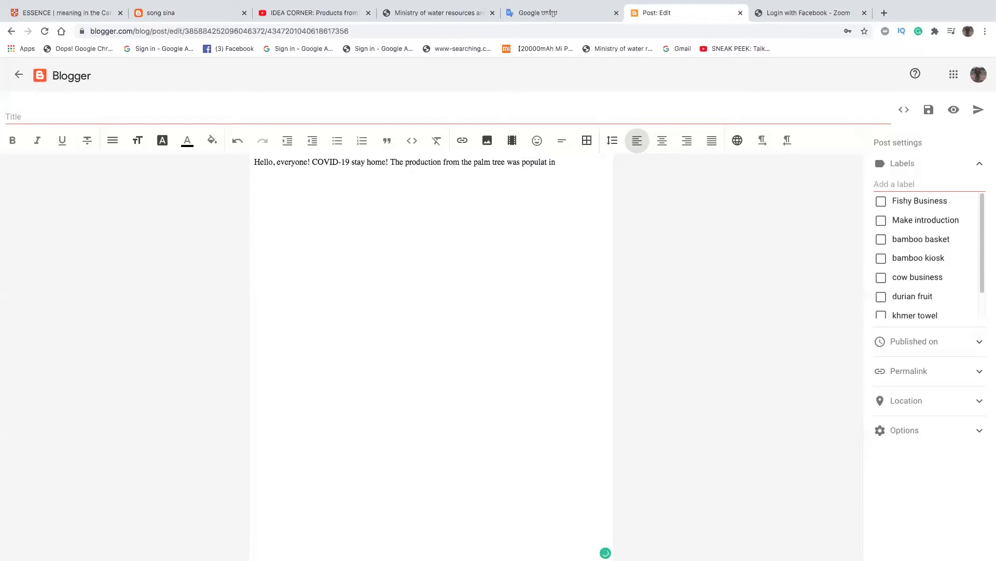
key(BackSpace)
key(BackSpace)
key(BackSpace)
key(BackSpace)
key(BackSpace)
- Reword the palm tree sentence to 'supplied for the Cambodian people', fixing typos
text(suppl)
text(ed)
key(BackSpace)
key(BackSpace)
key(BackSpace)
text(ied)
key(BackSpace)
text(m)
key(BackSpace)
key(BackSpace)
key(BackSpace)
key(BackSpace)
text(for )
text(the peo)
text(ple)
text(Camb)
text(odia)
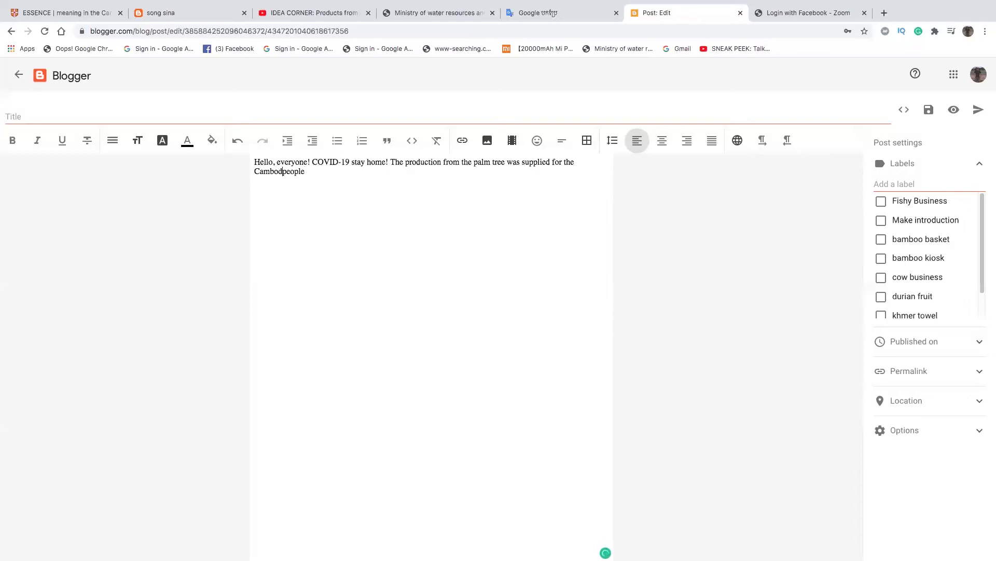
text(n)
- After 'Cambodian people', type a sentence about cutting the palm tree to recycle the material
click(351, 174)
text(Cambodia people had)
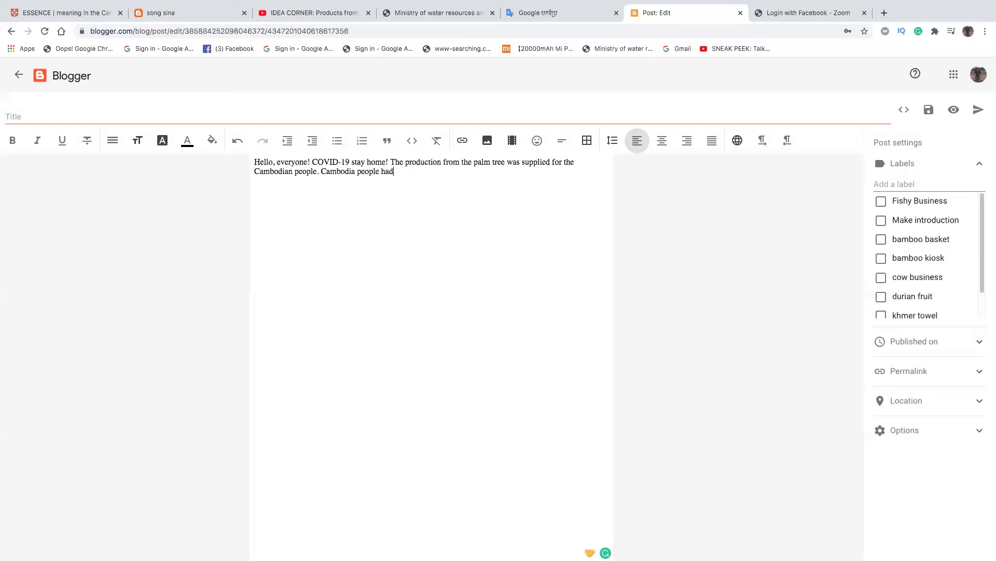
text( token the plam tree to cut so that)
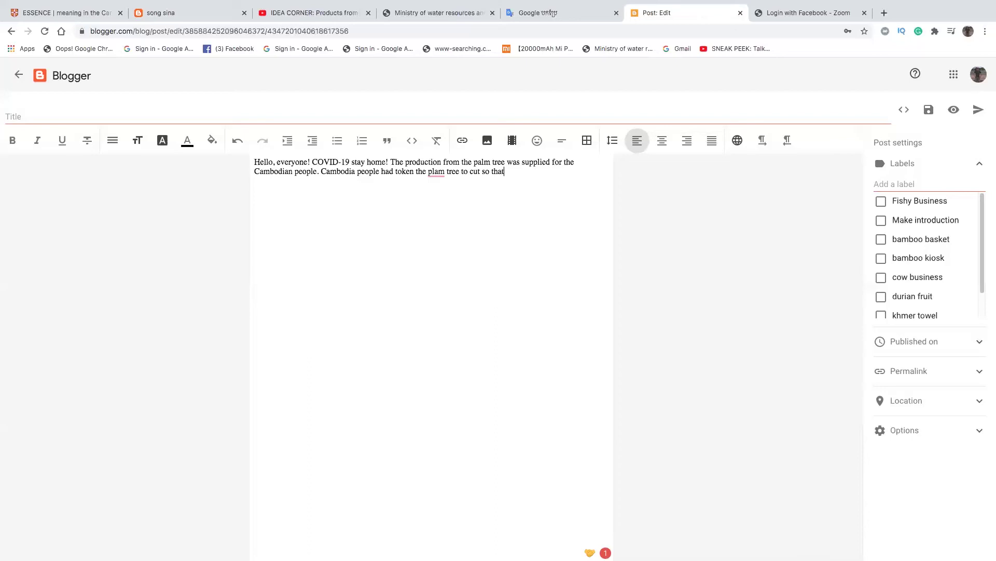
text( they recyle the using material)
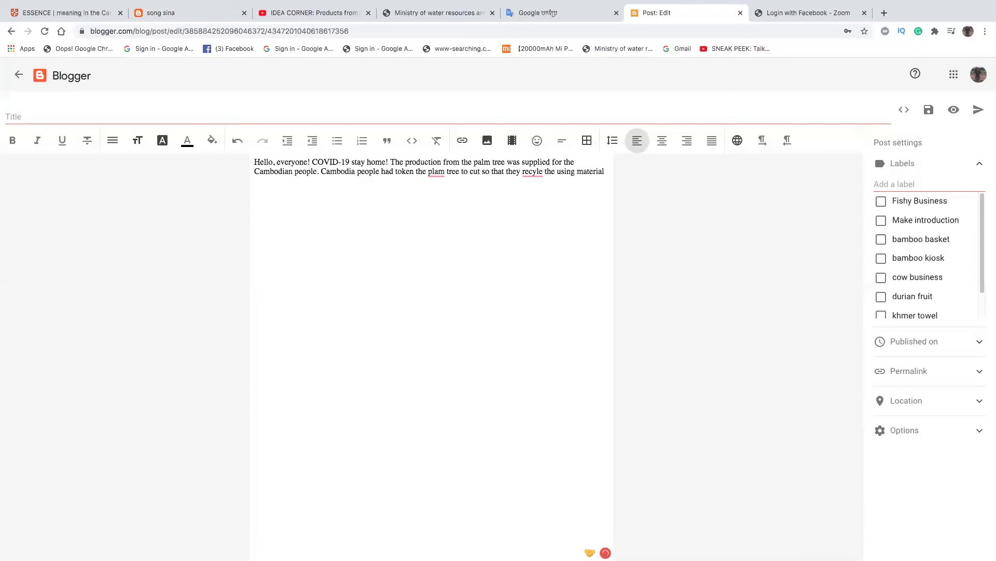
- Correct the misspellings 'plam' to 'palm' and 'recyle' to 'recycle'
click(438, 172)
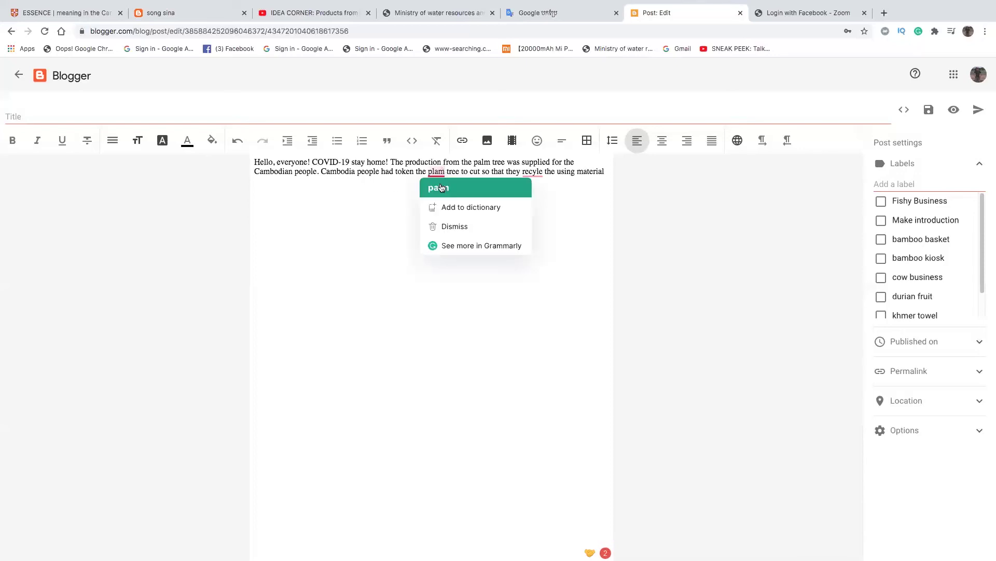
click(436, 187)
click(531, 172)
click(537, 186)
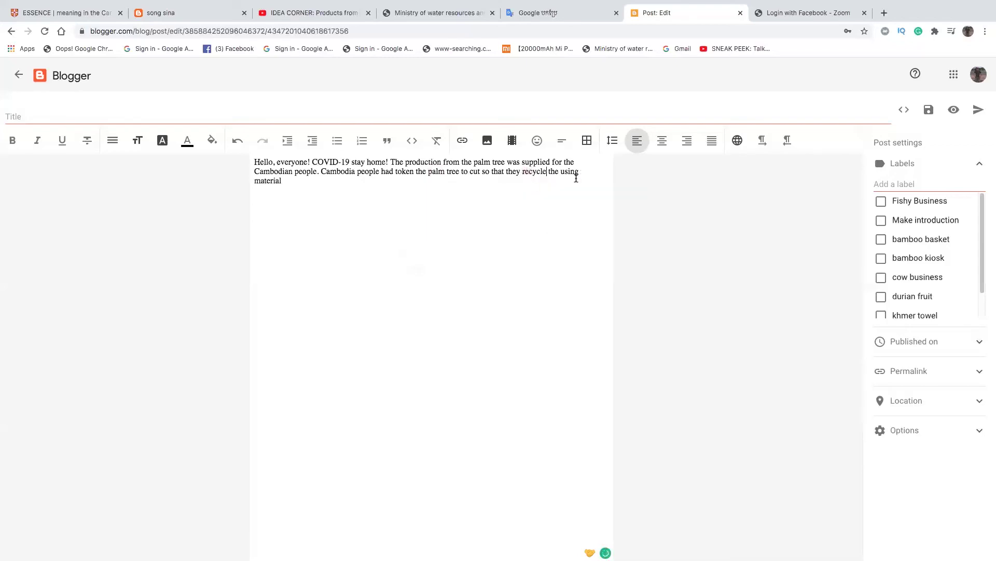
- Continue after 'material' with 'like that pot, cup'
click(298, 182)
text(like ethat)
mouse_move(285, 180)
text(pot, cuo)
- Complete the list as 'pot, cup, dish, fork, spoon, ..etc.', correcting 'disc' to 'dish'
key(BackSpace)
text(p, disc, fork, spoon.)
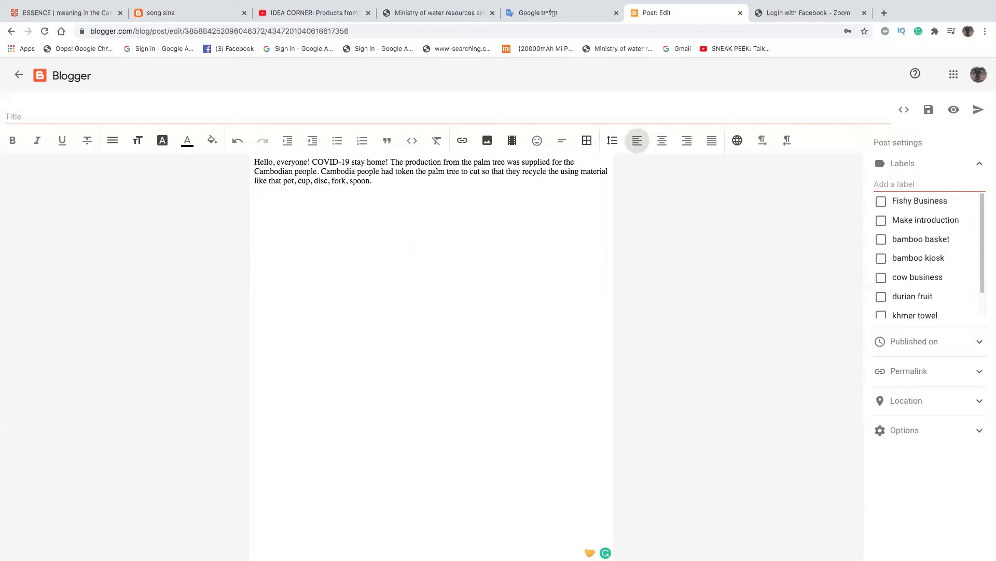
key(BackSpace)
text(, ..etc.)
mouse_move(321, 183)
click(326, 203)
- Insert 'and souvenir' before '..etc.' at the end of the product list
click(374, 180)
text(an d souverb)
key(BackSpace)
text(nir..)
- Begin the next sentence: 'It's a factory of' the owner's name, 'who is in'
text(It's)
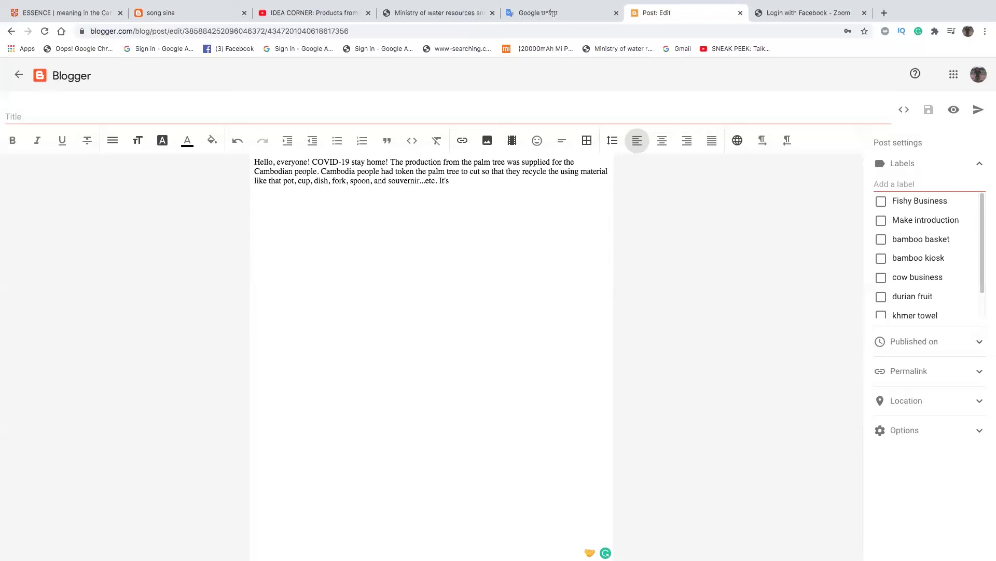
text(a factory)
key(BackSpace)
text(who  is in)
- Add the location: Bound Cheark village, Boung Bot Kondol commune, Bakarn district, Pusat province
text(Boum)
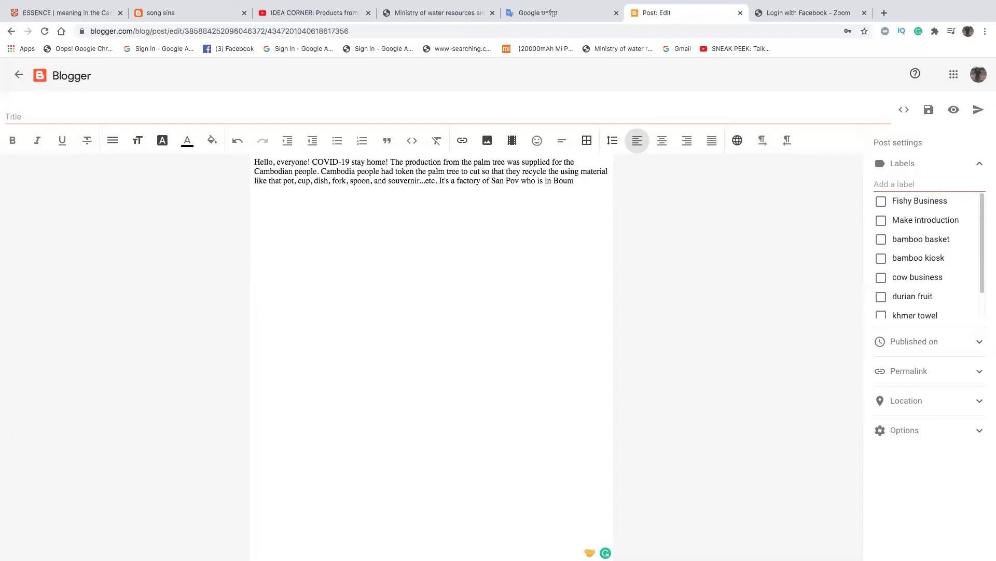
key(BackSpace)
text(ng Cheark village,)
mouse_move(566, 183)
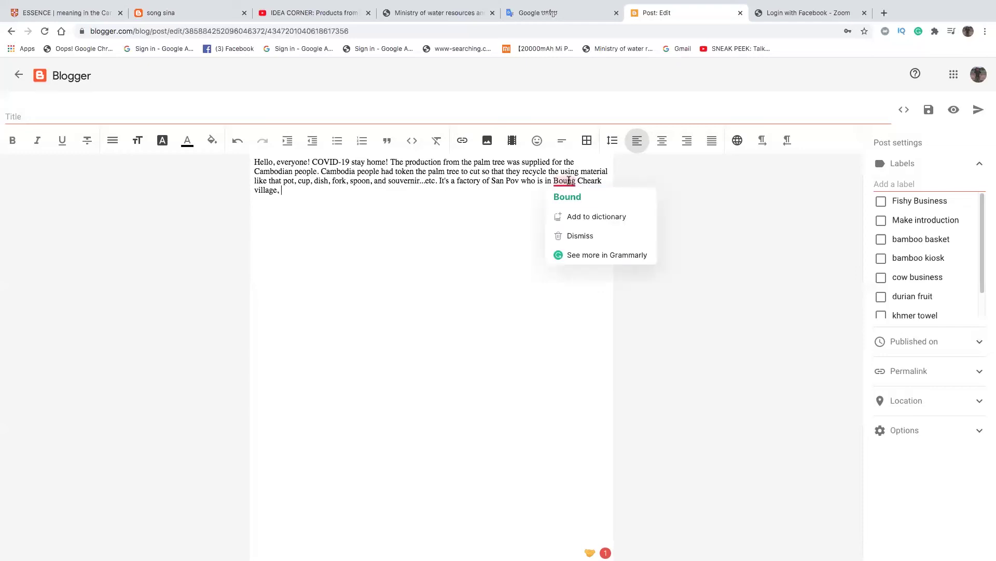
click(567, 197)
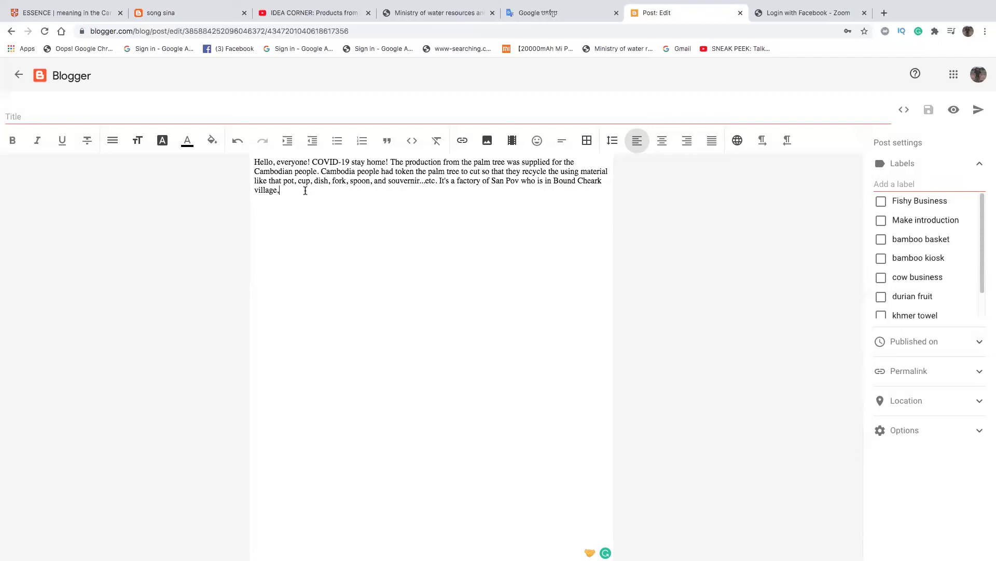
text(Boung Bot Kondol comm)
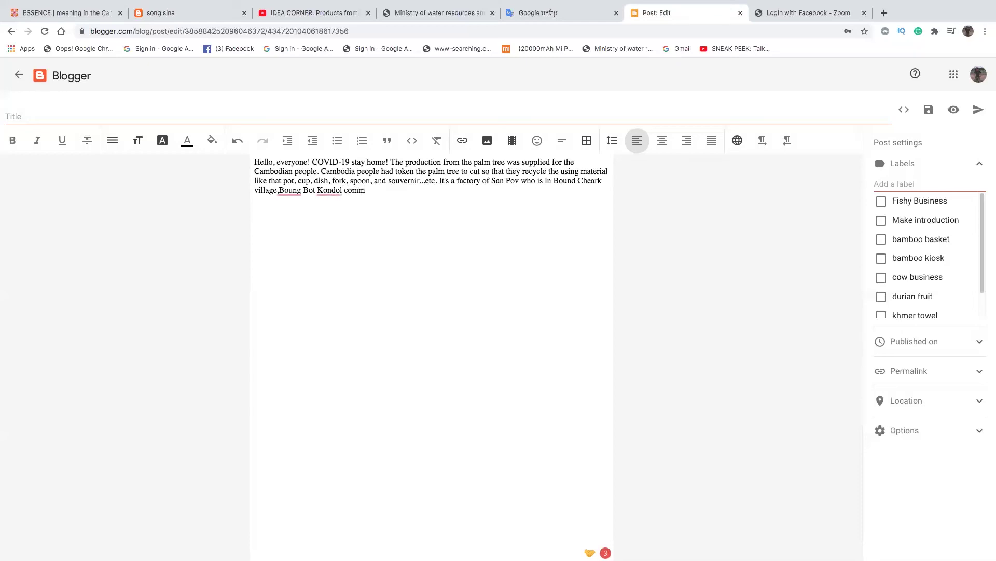
text(une, Bakarn district,)
text(Pusat)
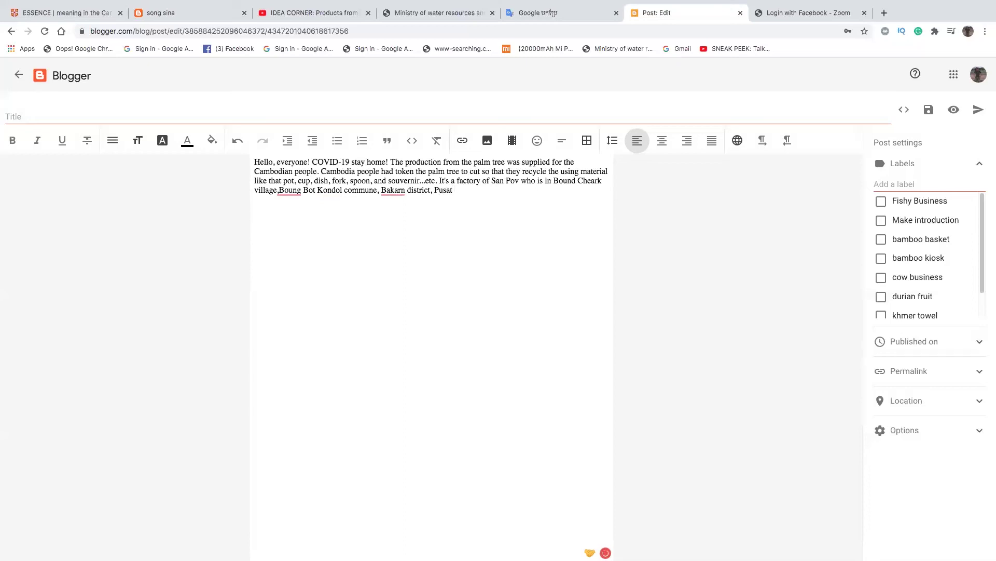
text( d)
key(BackSpace)
text(province.)
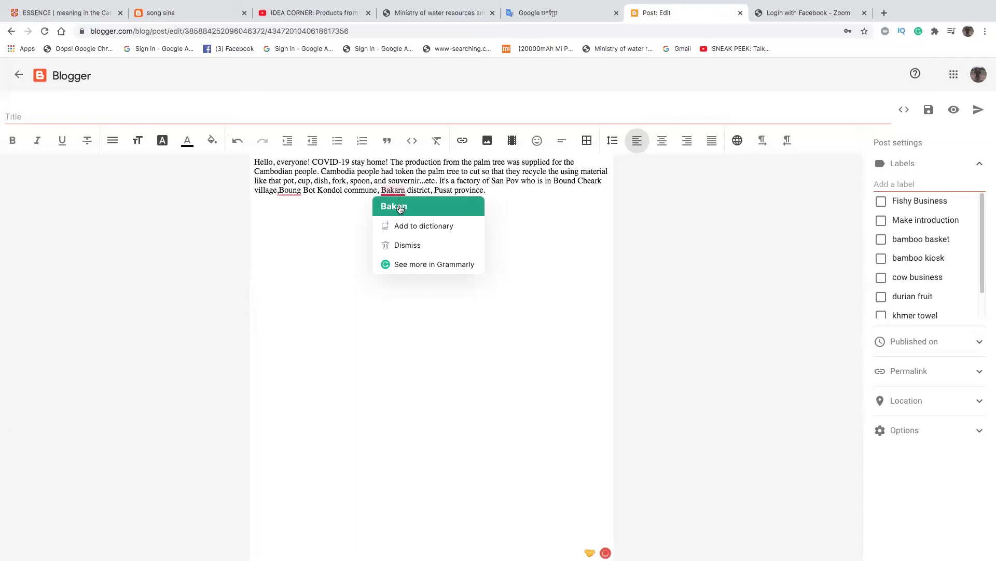
- Accept the Bakan and Bound fixes, then type 'All production from the essence palm tree that is old palm tree'
click(399, 208)
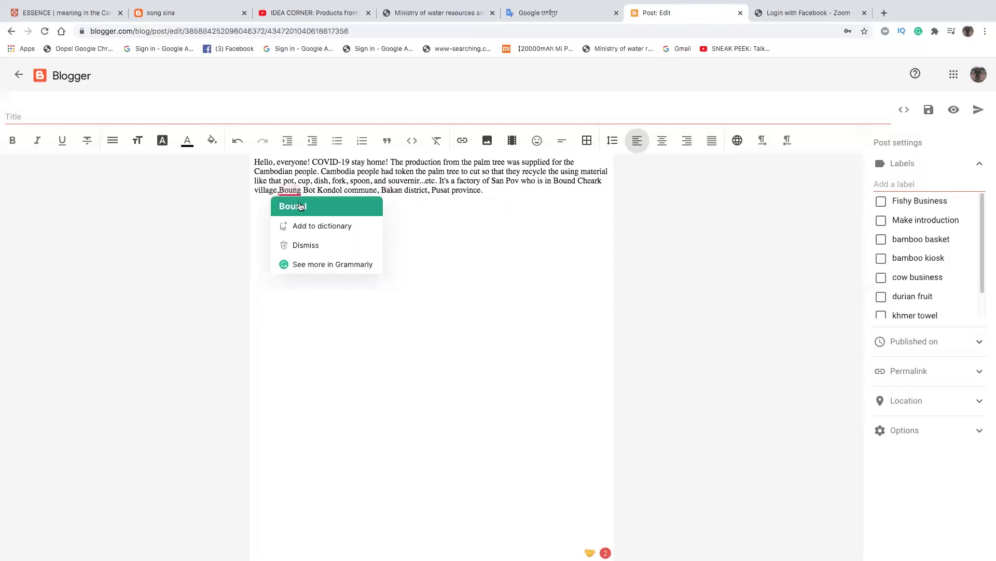
click(300, 206)
mouse_move(293, 196)
click(297, 214)
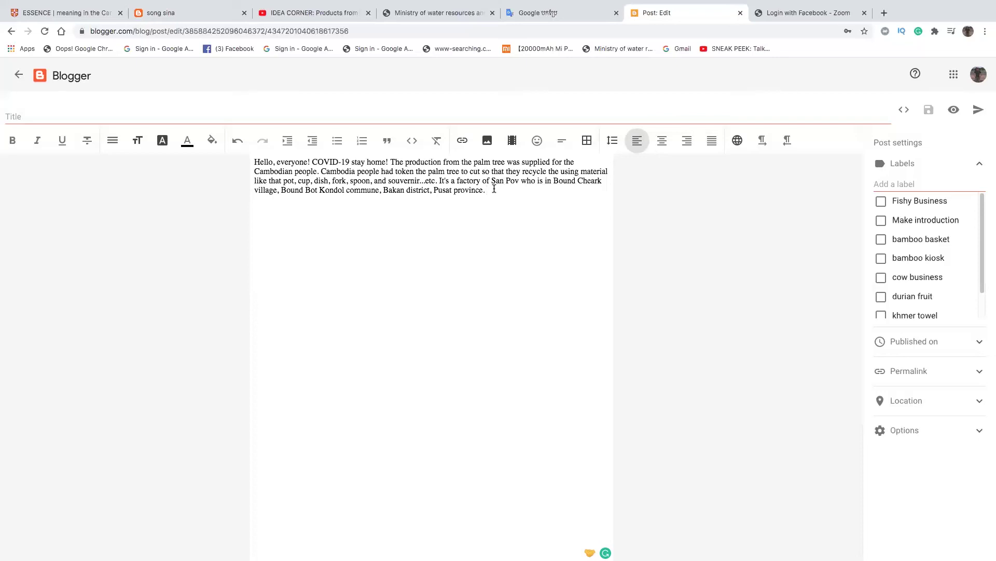
text(All production from the)
text(essence pa)
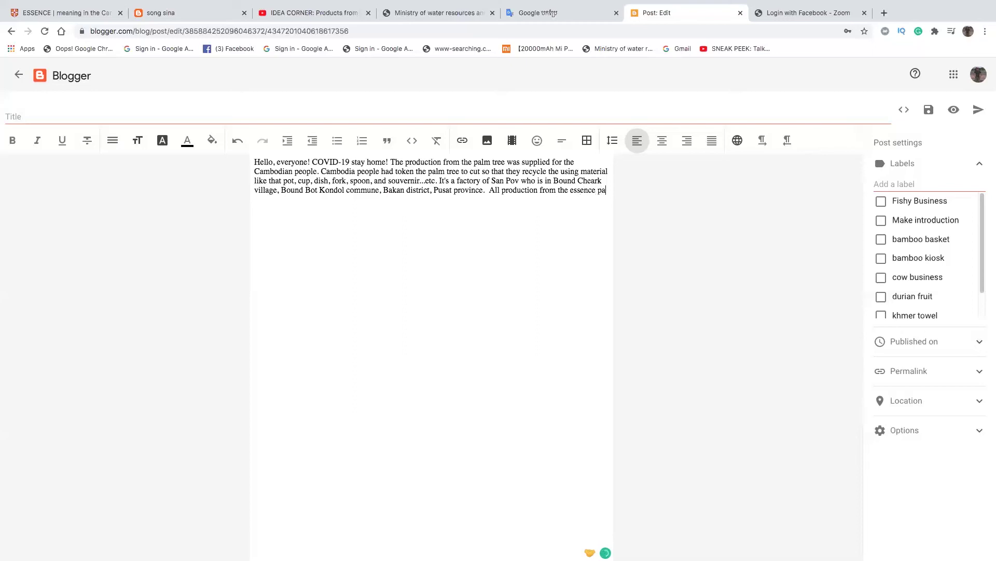
text(lm tree that is old palm tree.)
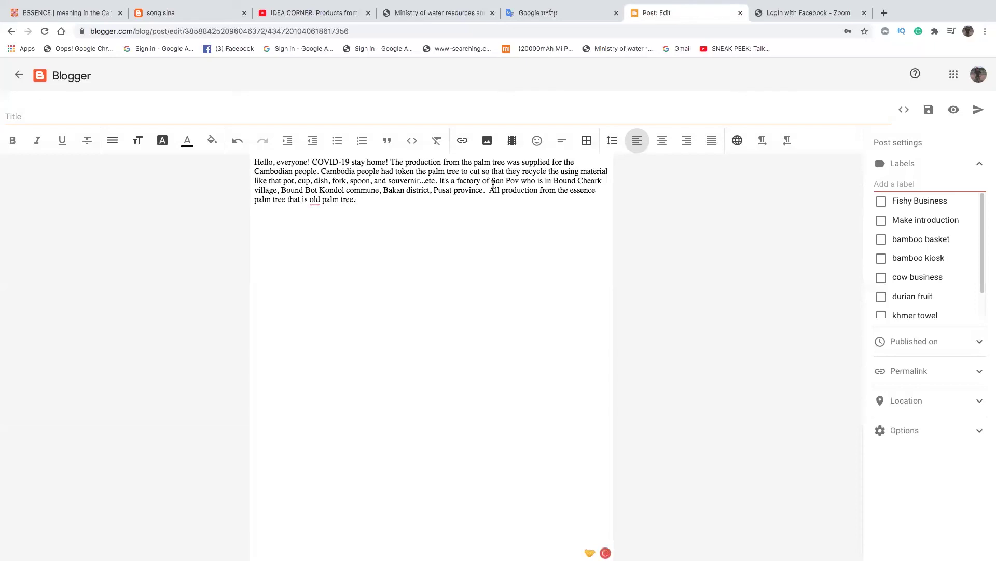
- Fix it to 'an old palm tree' and add 'These are the production of Khmer material of using.'
mouse_move(316, 200)
click(329, 229)
text(These are )
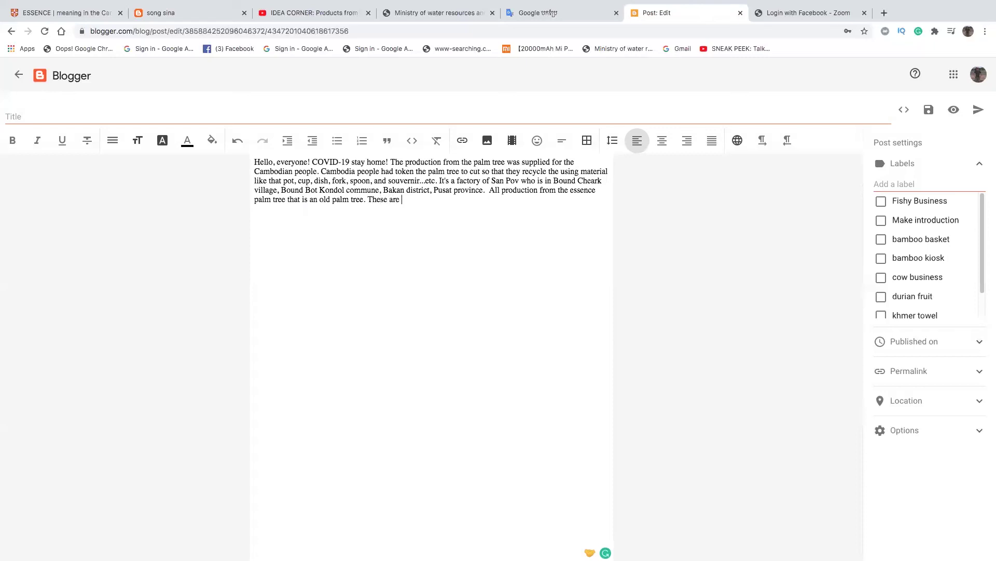
text(a production of Khmer material of using.)
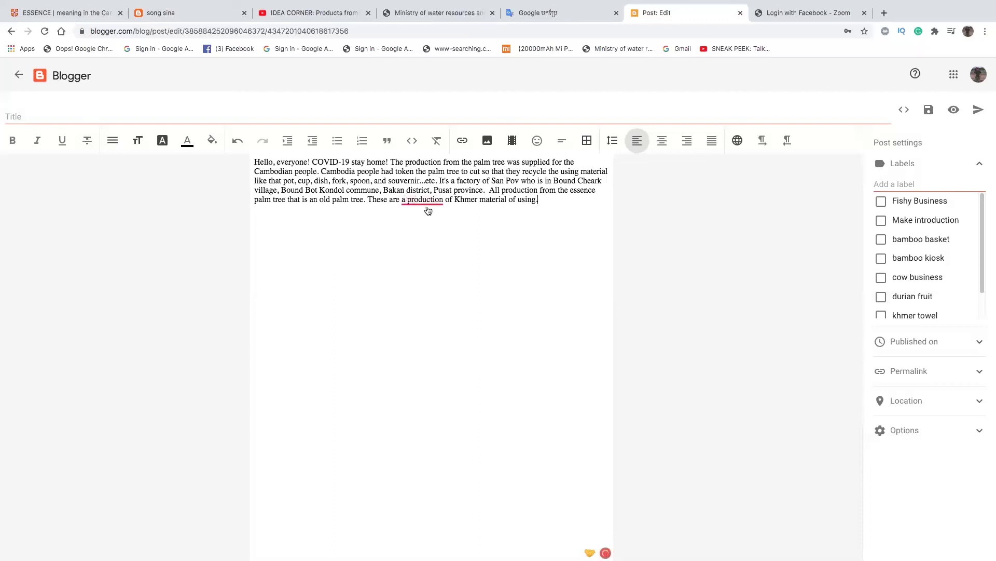
mouse_move(430, 203)
click(436, 230)
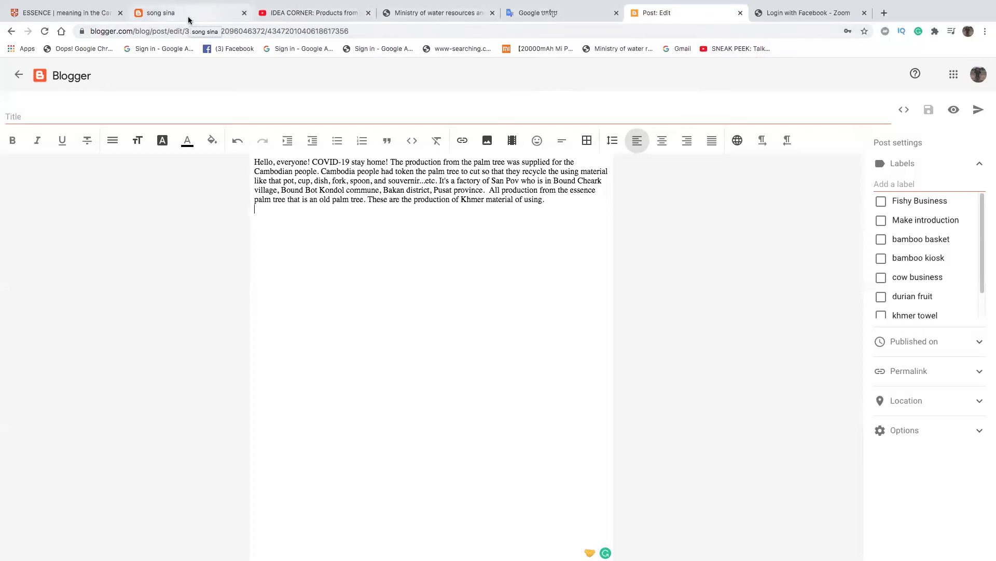
- Upload the 3.52.11 PM screenshot into the post and start a new line below it
click(493, 141)
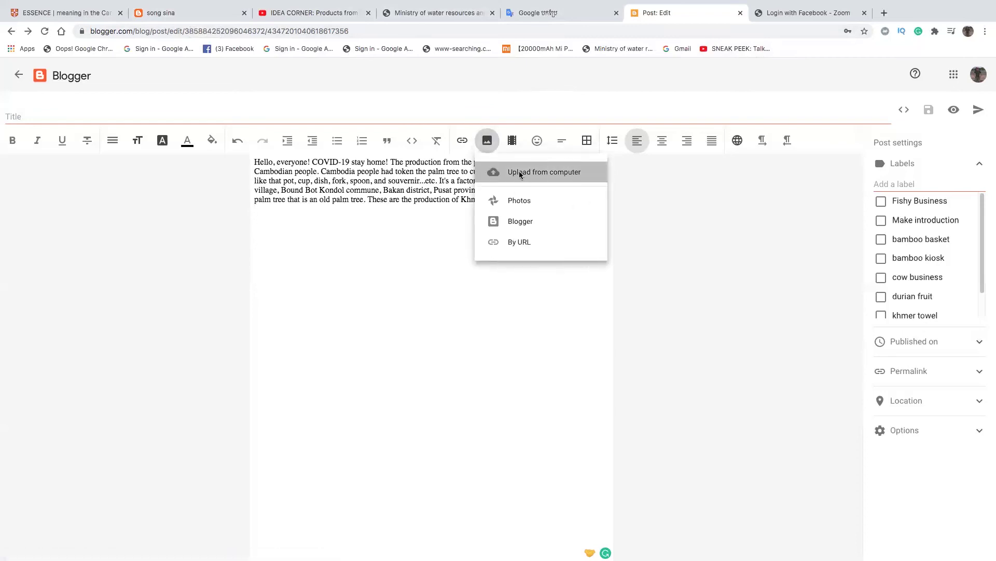
click(519, 172)
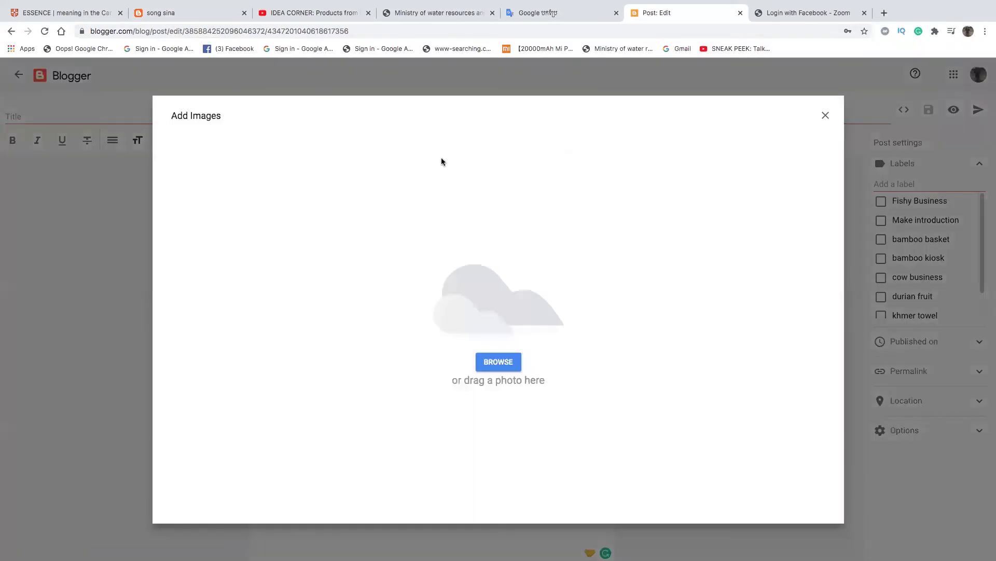
click(500, 362)
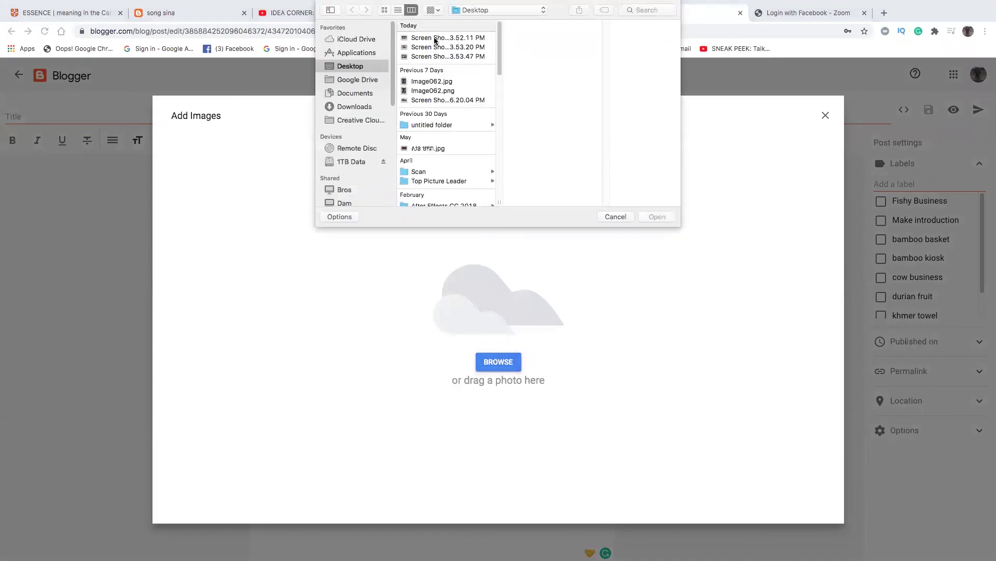
click(457, 38)
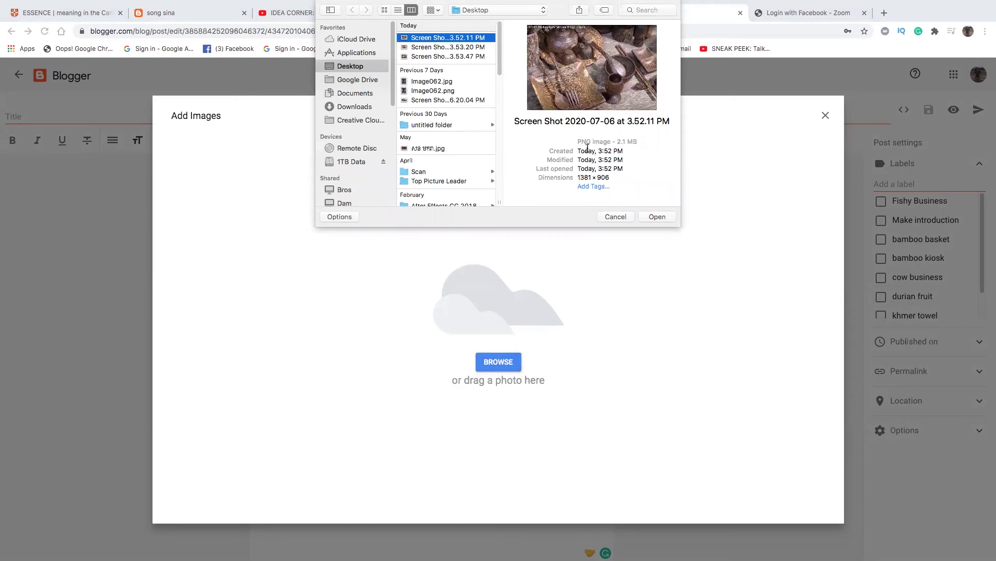
click(654, 217)
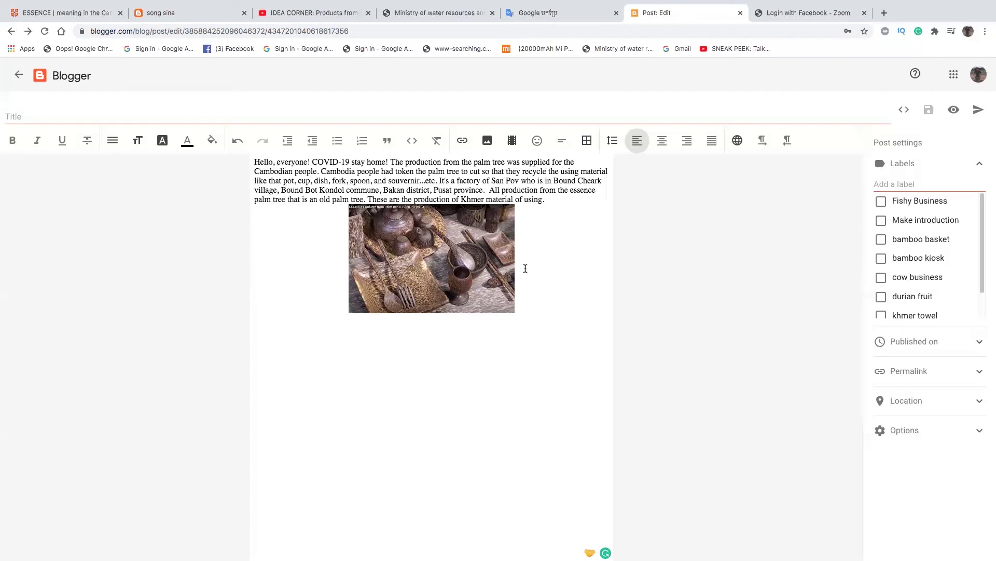
click(523, 301)
key(Return)
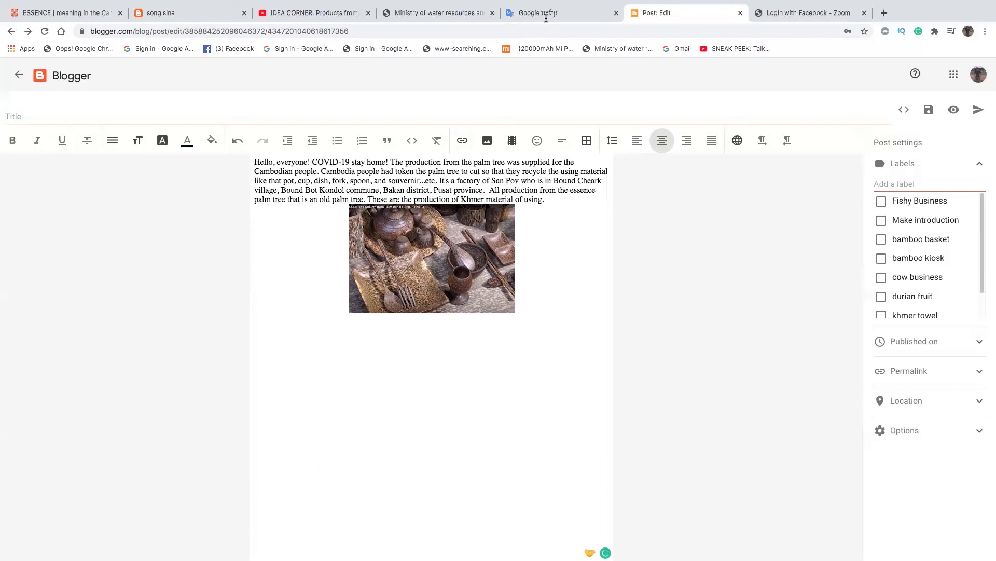
- Justify the new line and delete the previously inserted photo
click(708, 144)
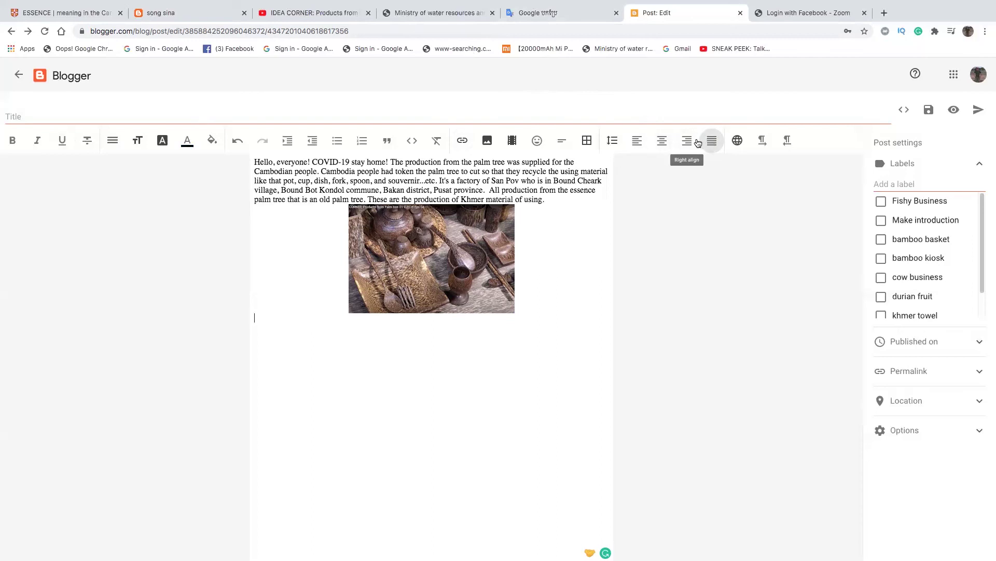
click(493, 252)
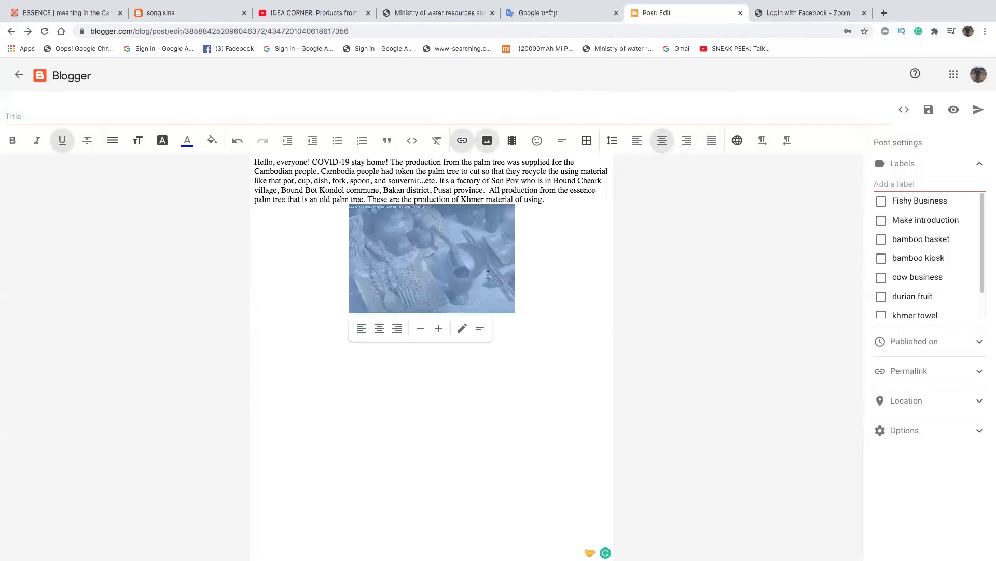
key(Delete)
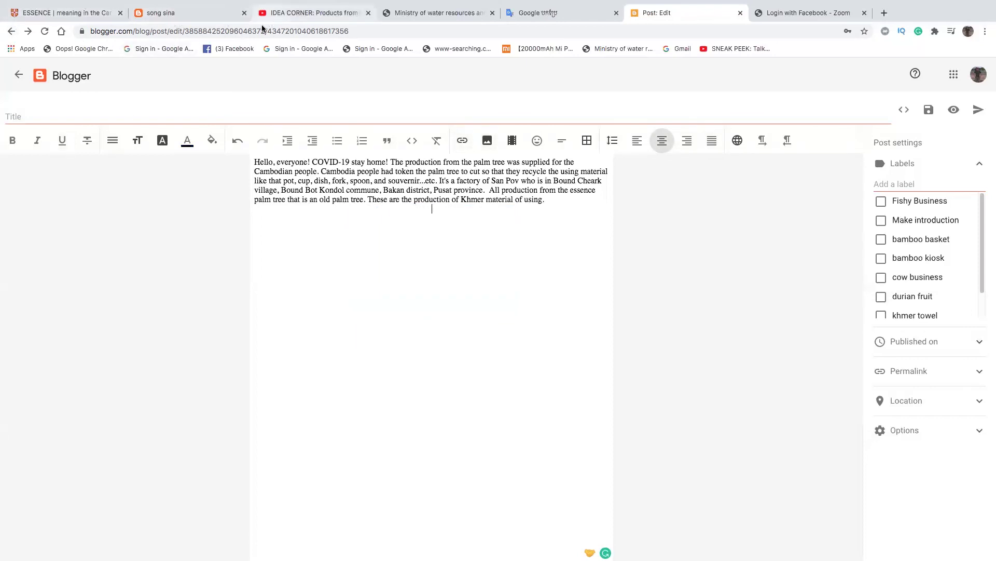
- Upload the 3.53.20 PM wooden bowls and spoon screenshot as the replacement photo
click(488, 141)
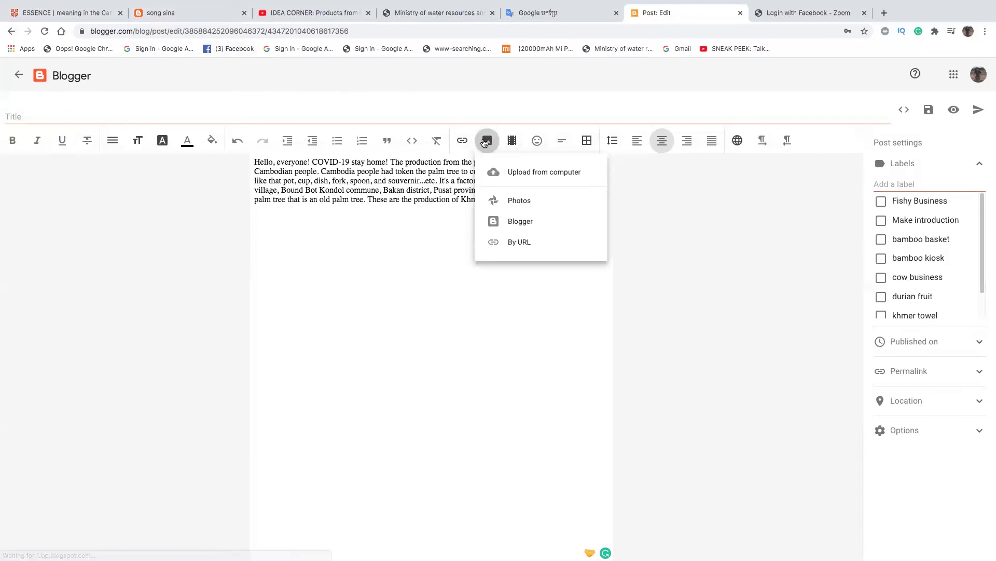
click(540, 172)
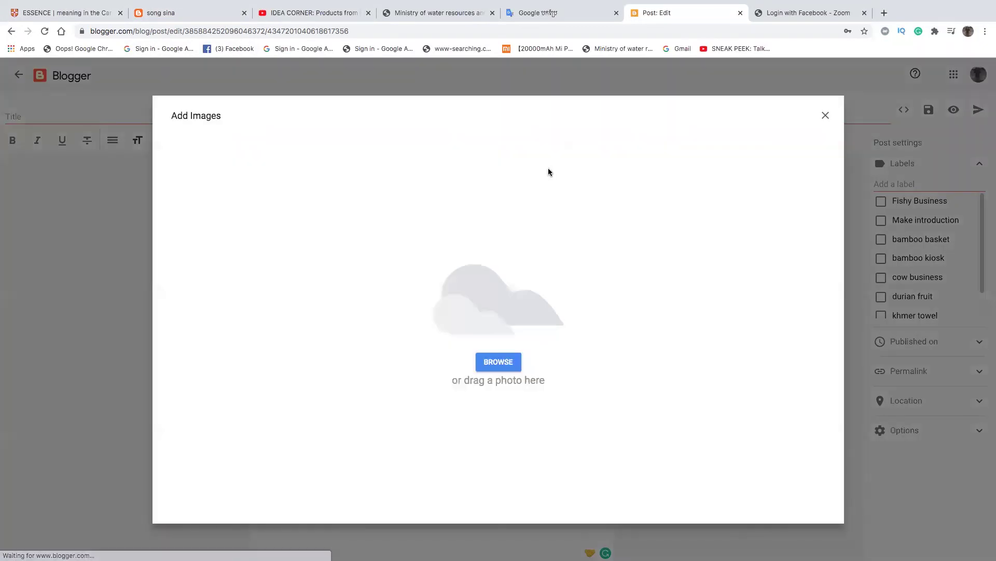
click(541, 266)
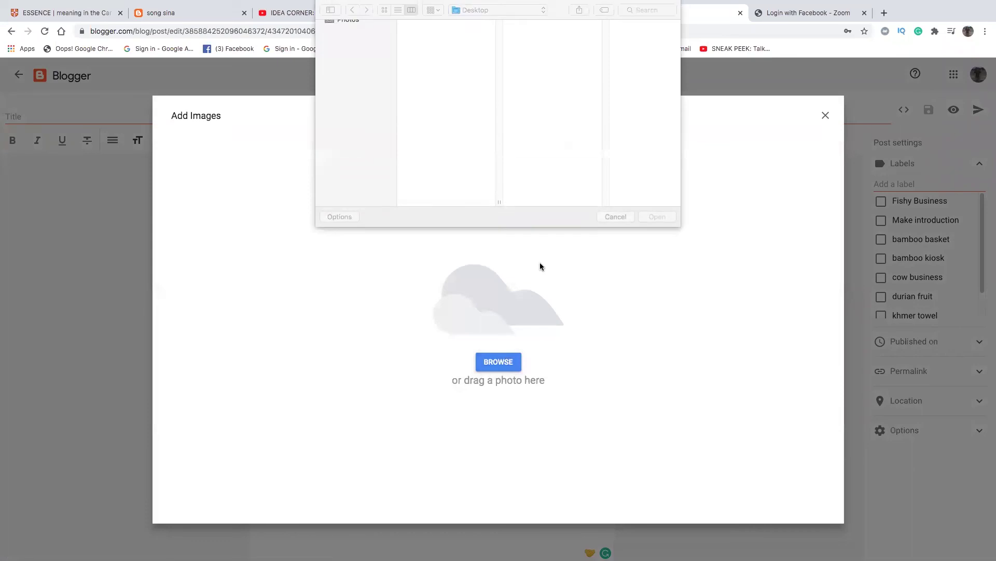
click(433, 47)
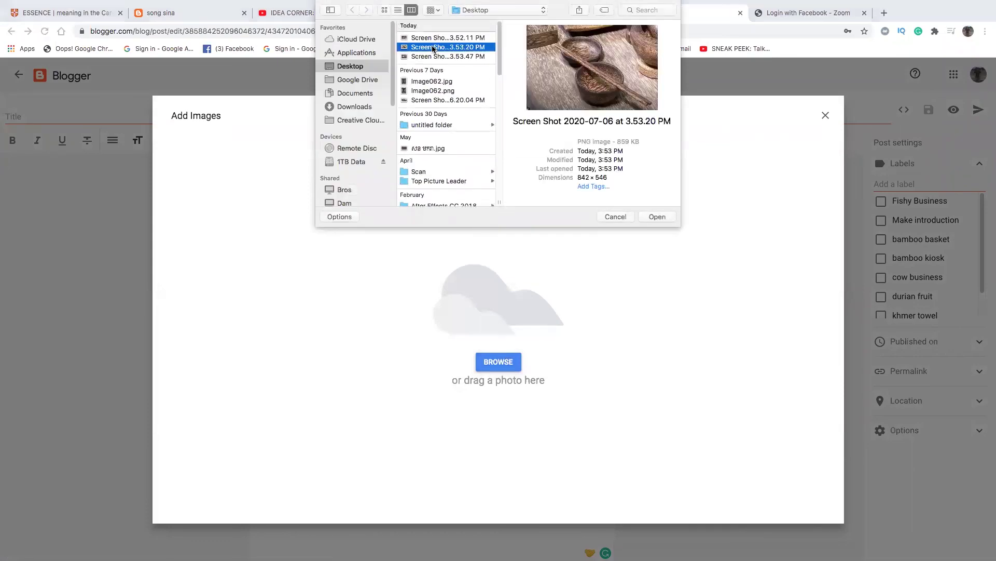
click(433, 56)
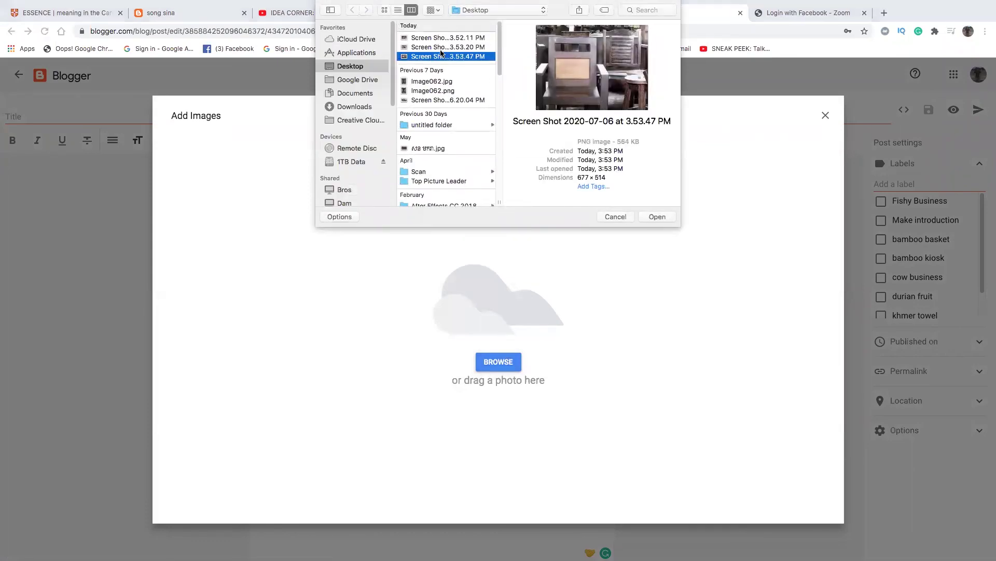
click(442, 48)
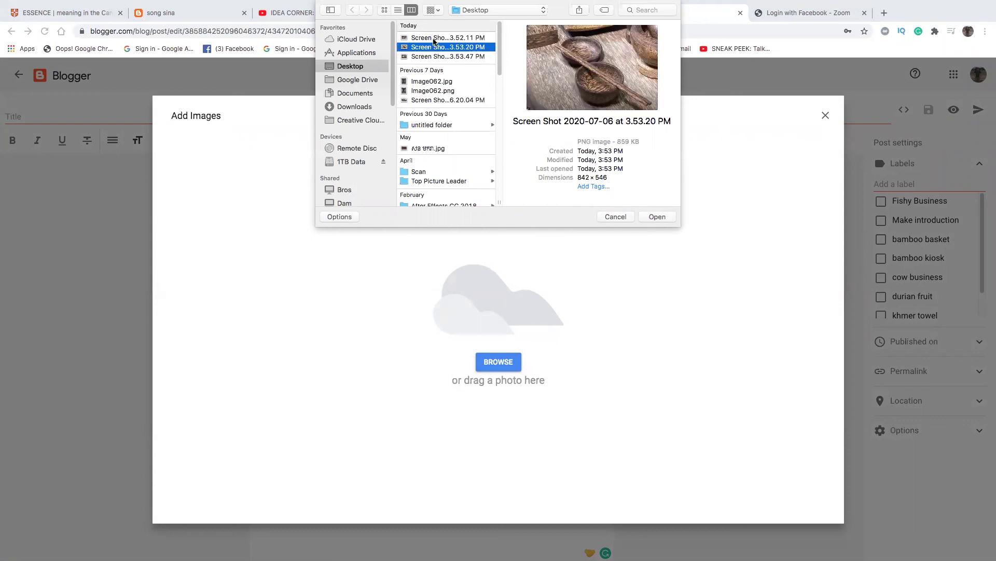
click(434, 39)
click(439, 48)
click(445, 56)
click(445, 47)
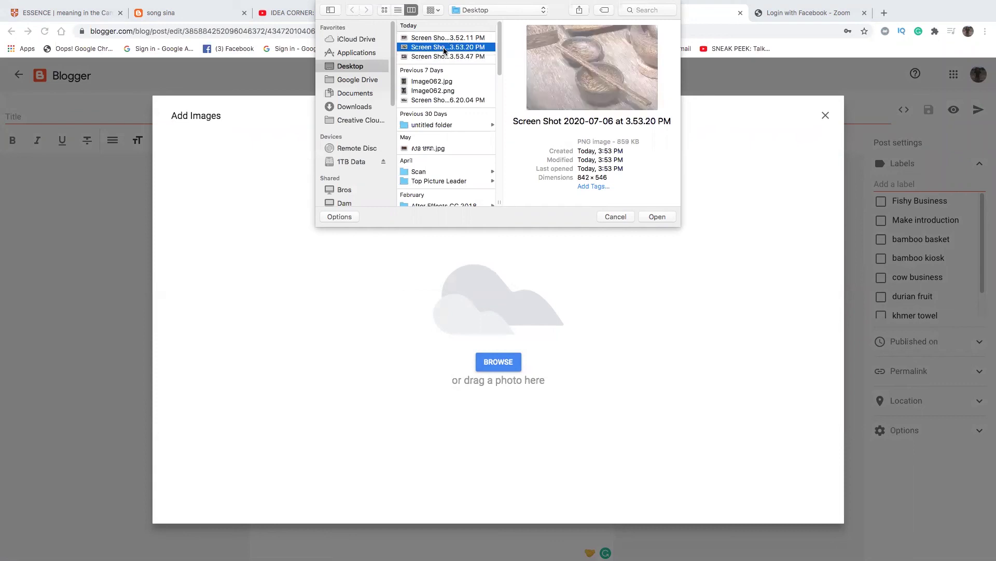
click(660, 216)
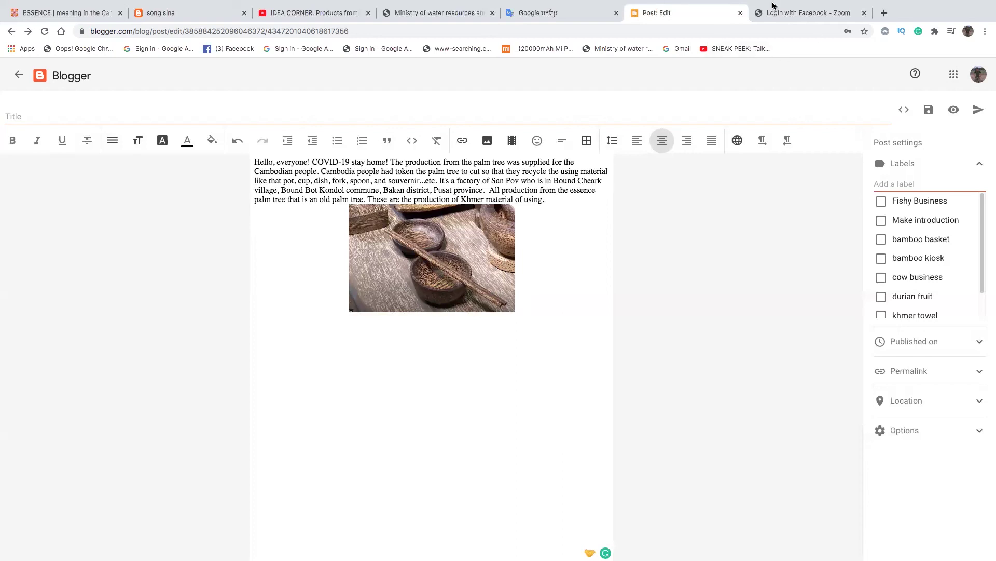
mouse_move(772, 5)
click(858, 6)
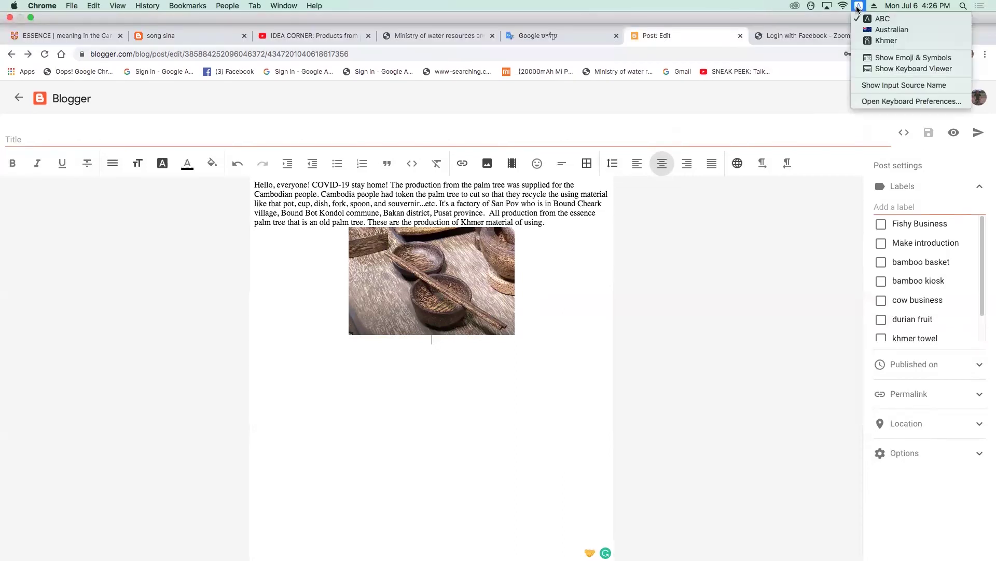
- Switch the keyboard to Khmer input, remove the stray character, and justify the line below the photo
click(876, 32)
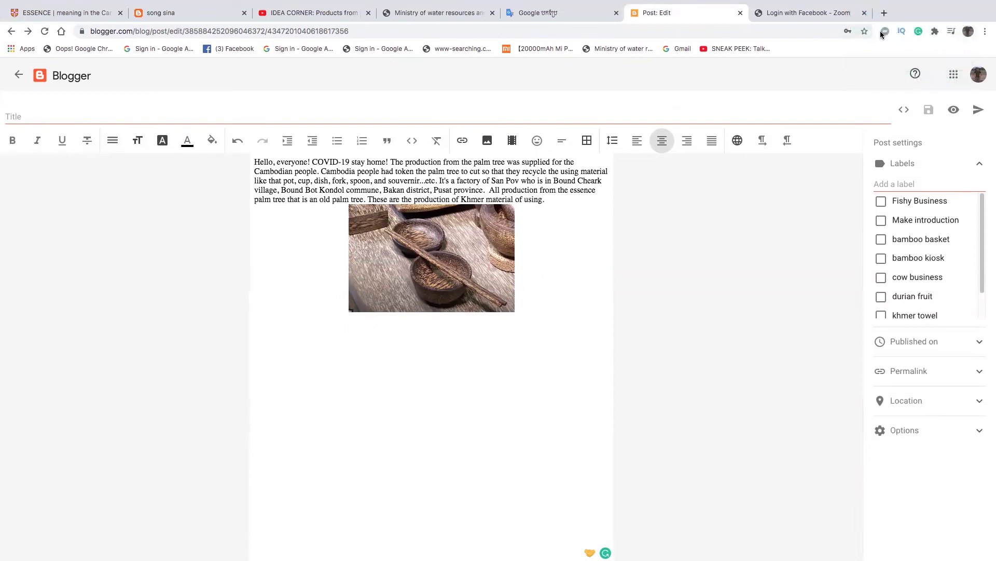
text(ប)
key(BackSpace)
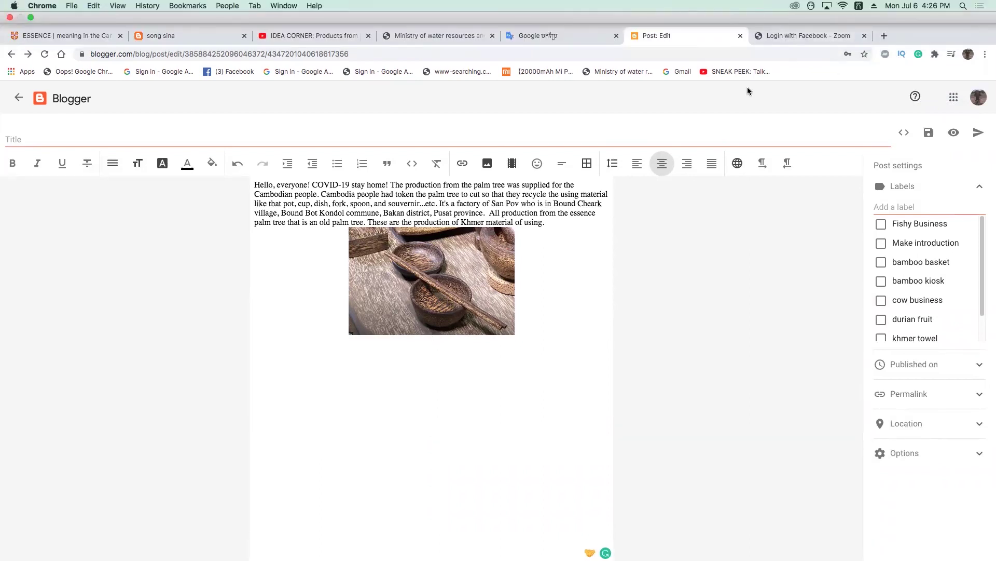
click(717, 150)
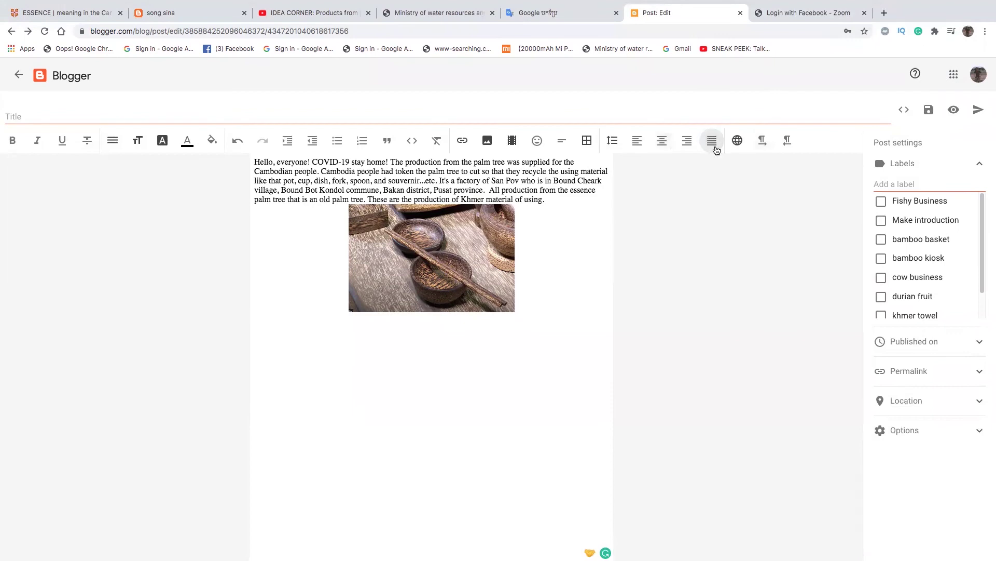
- Type the first Khmer sentence: palm wood is split and processed into utensils and souvenirs
text(ញ)
text(្រភព:)
key(BackSpace)
text(៖)
text(បានយក)
text(ត្នោត)
text(មក)
text(ព)
text(ុះជ្រាក)
text(លៃ)
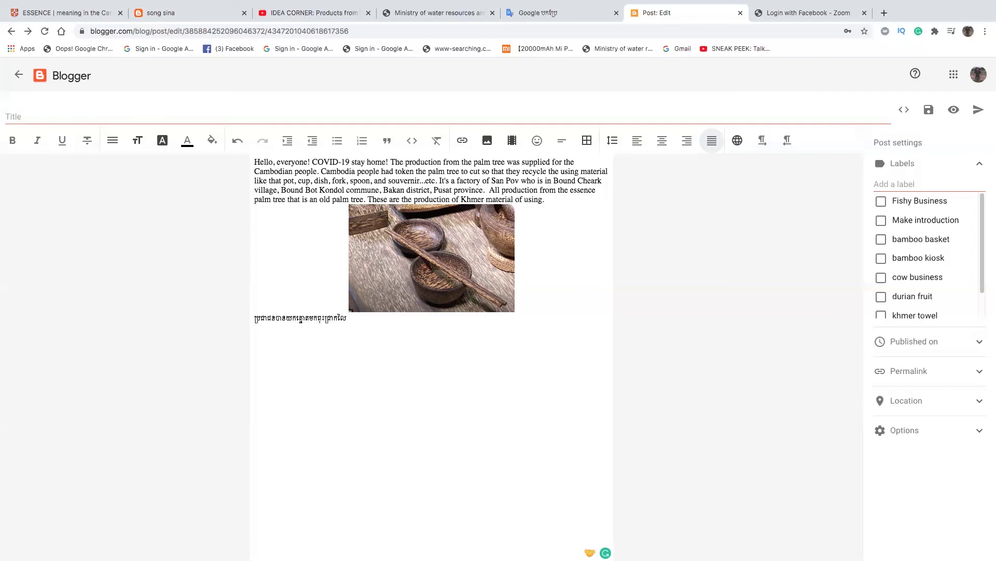
text(ច្នៃបង្កើតជា។)
key(BackSpace)
text(ង)
key(BackSpace)
text(ខ)
text(បករ)
text(ណ)
text(៍)
key(BackSpace)
text(ី)
text(ប្រើស)
key(BackSpace)
text(ប្រាស់និងជា)
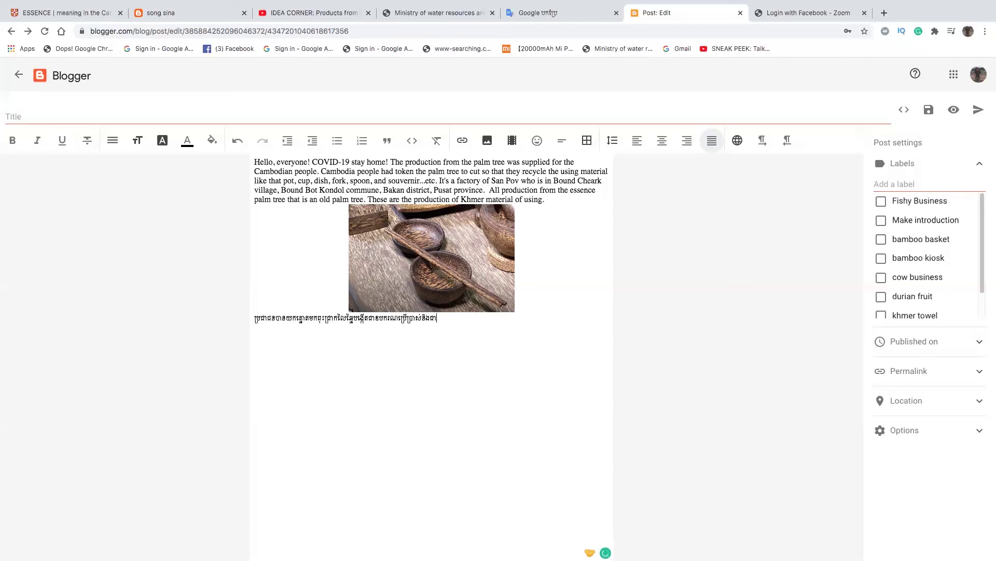
text(វត្ថុ)
text(ធ)
text(នុស្សា)
text(វ)
text(រីយ)
- Continue the Khmer paragraph: these utensils come from old palm wood and are Khmer products
text(ង)
key(BackSpace)
text(អ)
key(BackSpace)
text(ខ)
text(បករ)
text(ណ៍)
text(ទាំ)
text(ងនេ)
text(ះធ្វើ)
text(ពី)
text(ឬ)
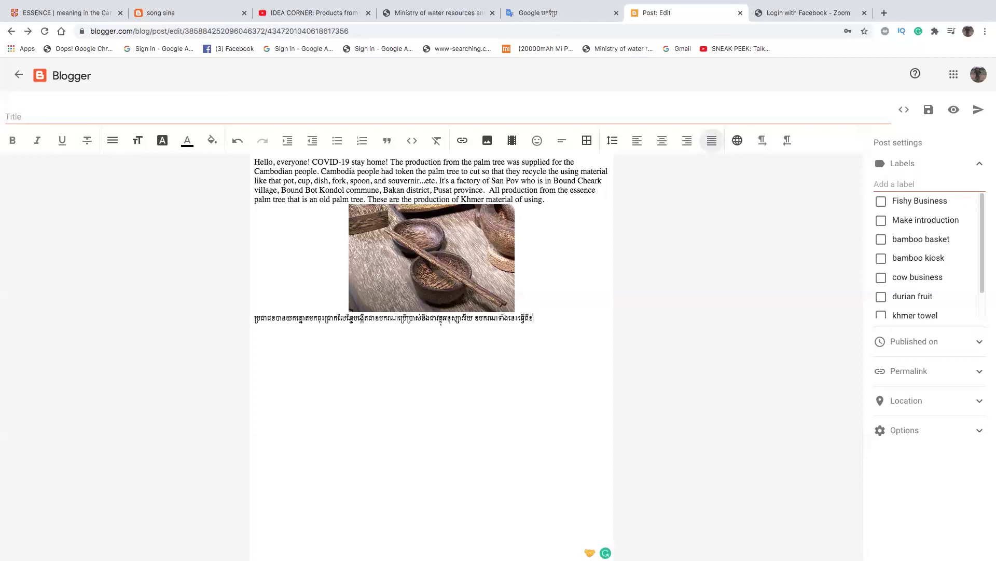
text(មត្នោ)
text(ត )
text(ត្នោ)
text(តចាស់)
text(ទ)
text(ីប)
text(លុ)
key(BackSpace)
key(BackSpace)
text(ផ)
text(លិតផ)
text(ា)
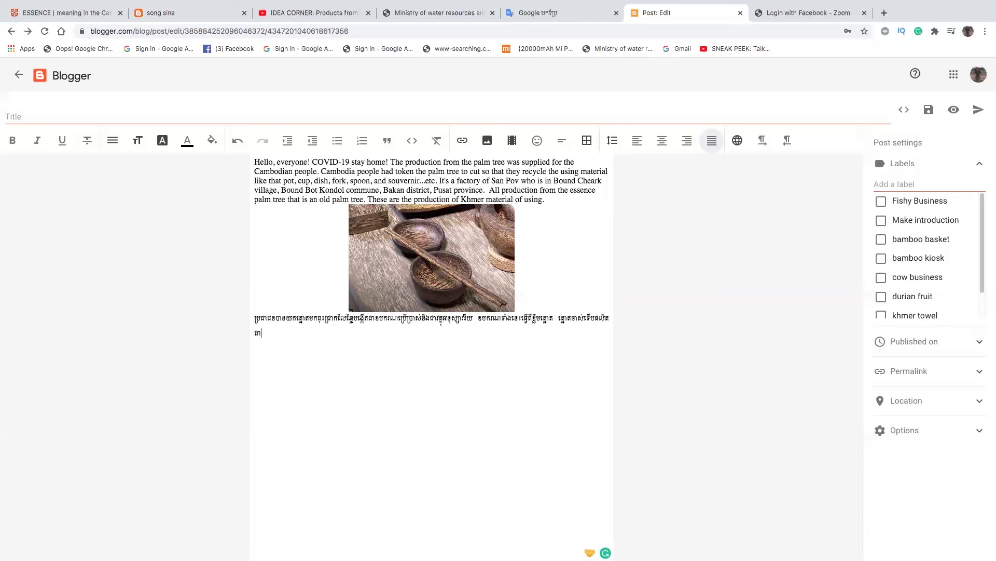
text(រន)
text(បស់)
text(ប្រាស់)
text(បាន)
text(។)
text( នេះ)
text(ចា)
text(ផលិត)
text(ផល)
text(របស់)
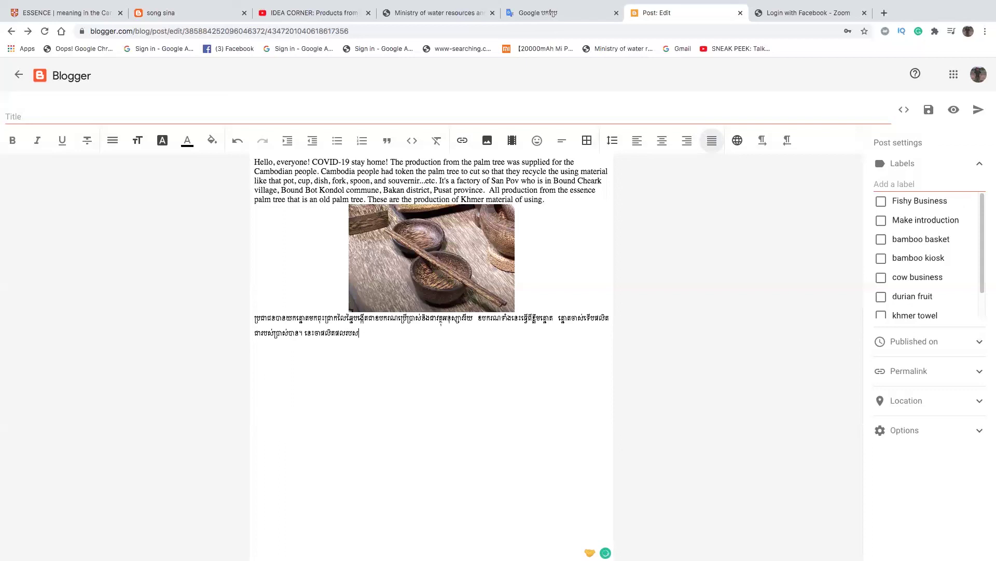
text(ខ្មែរ។)
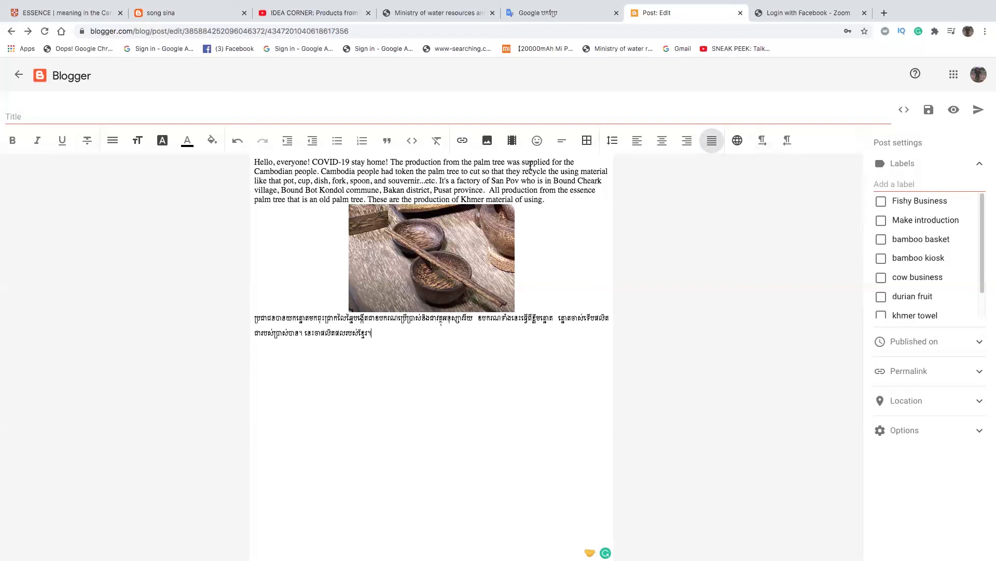
- Select 'palm tree', start a Create/Edit URL link, and bring up the palm tree YouTube video
drag(473, 162, 506, 161)
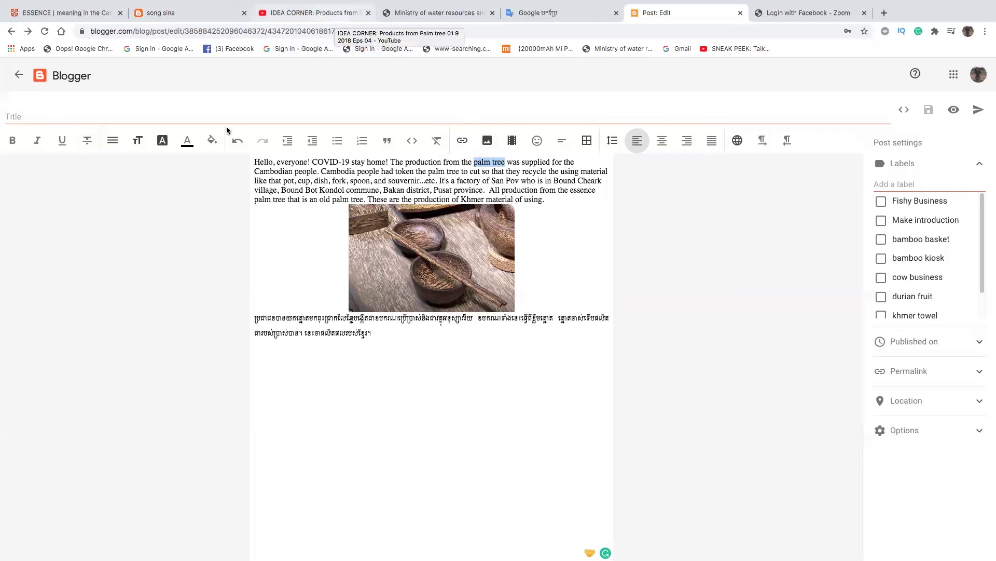
click(473, 142)
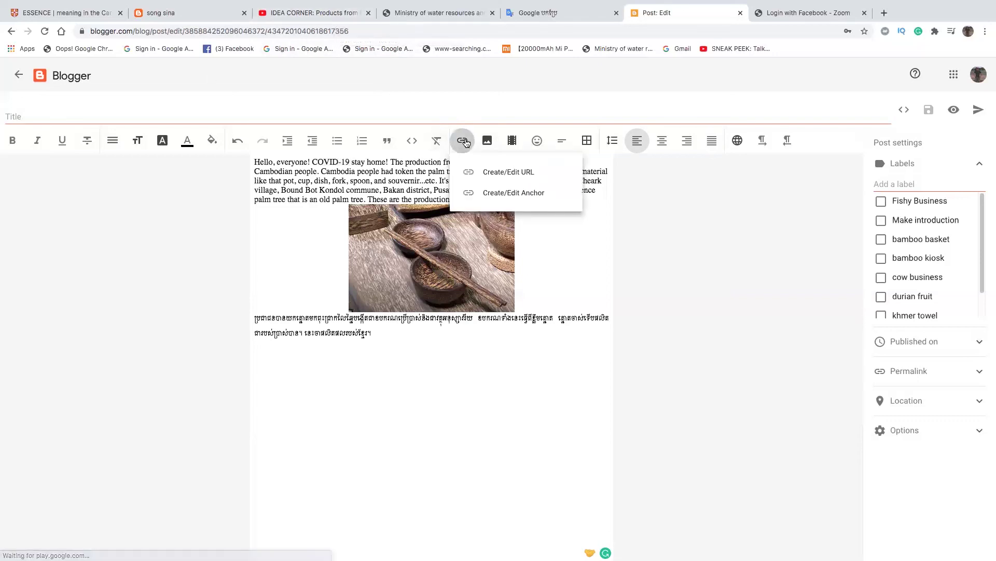
click(511, 175)
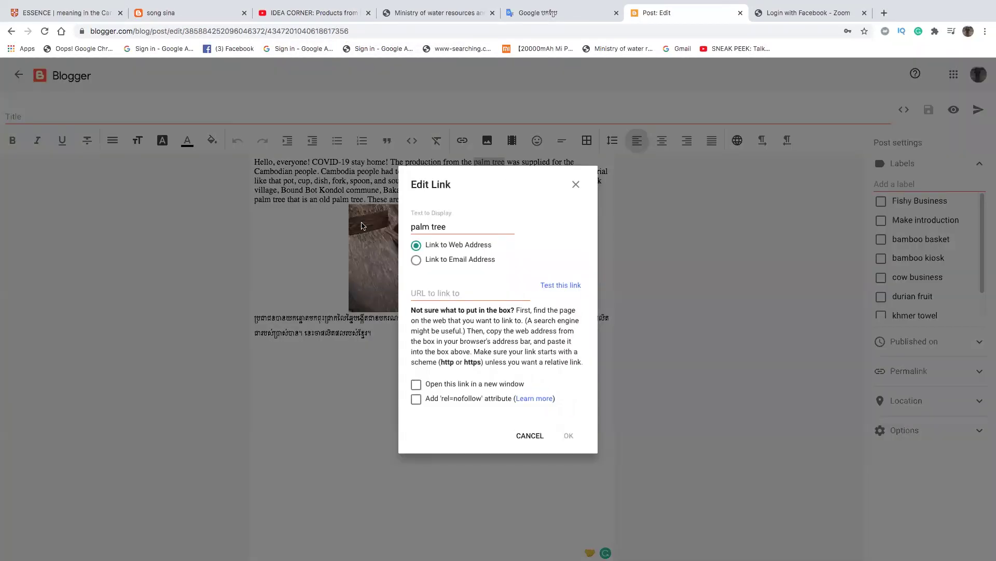
click(307, 14)
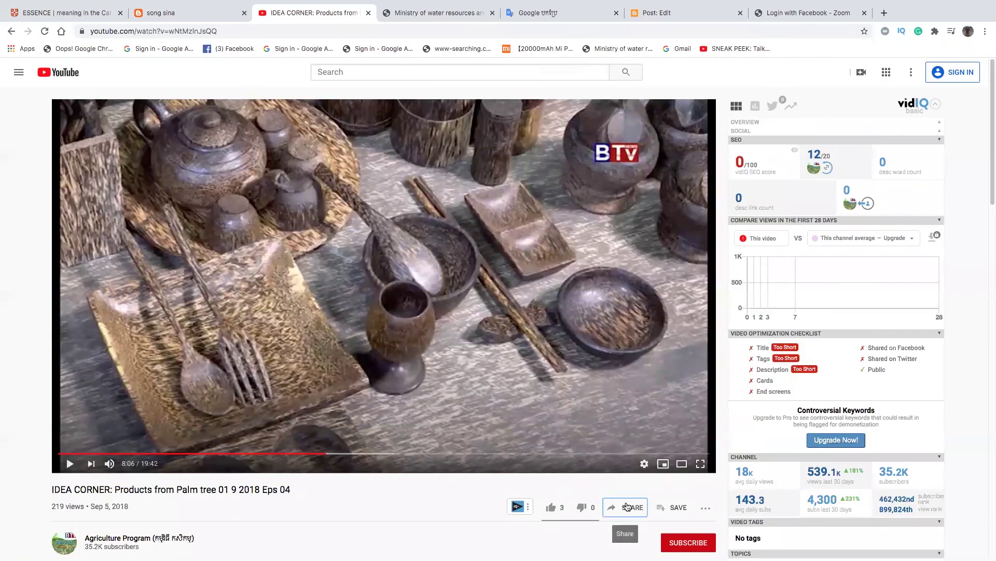
- Copy the YouTube video's short share link and return to the Blogger post editor
click(627, 507)
click(596, 367)
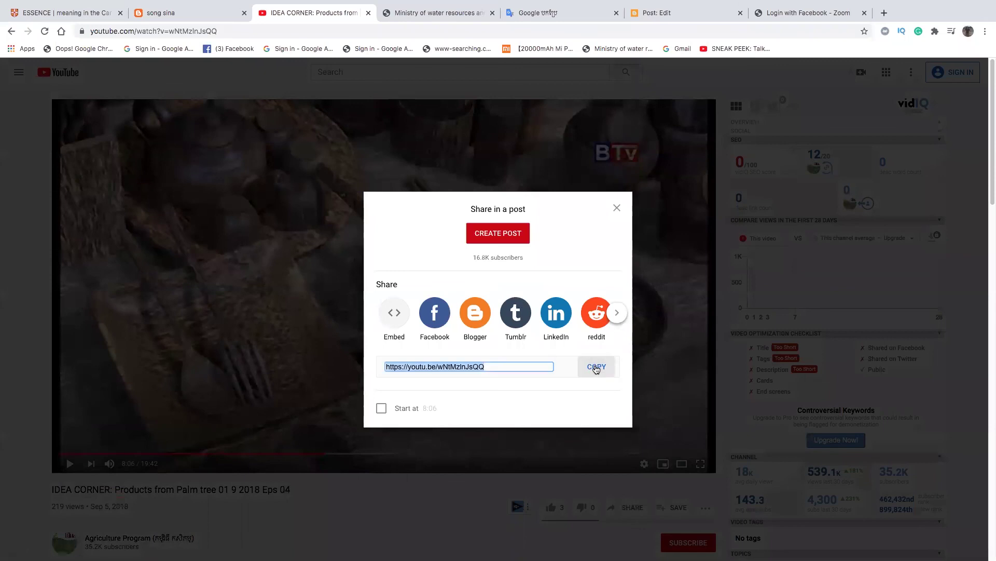
click(163, 12)
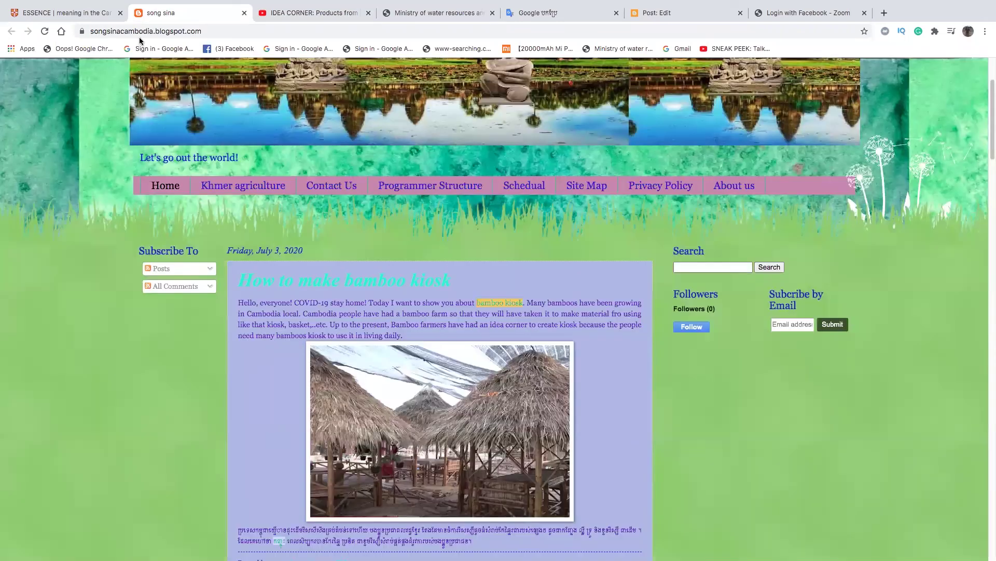
click(668, 19)
- Link 'palm tree' to the pasted YouTube URL, opening in a new window, then select the whole post
click(453, 292)
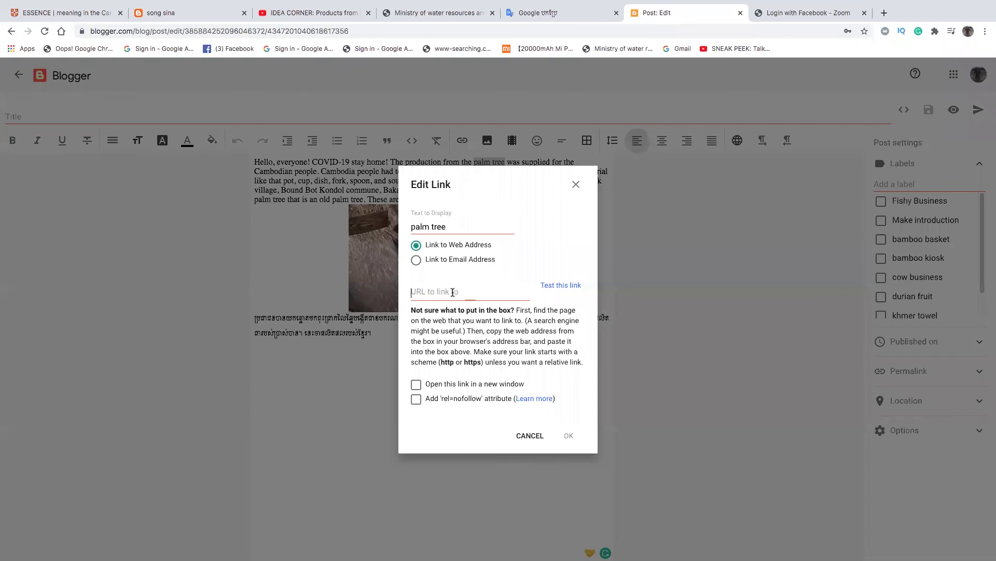
key(ctrl+v)
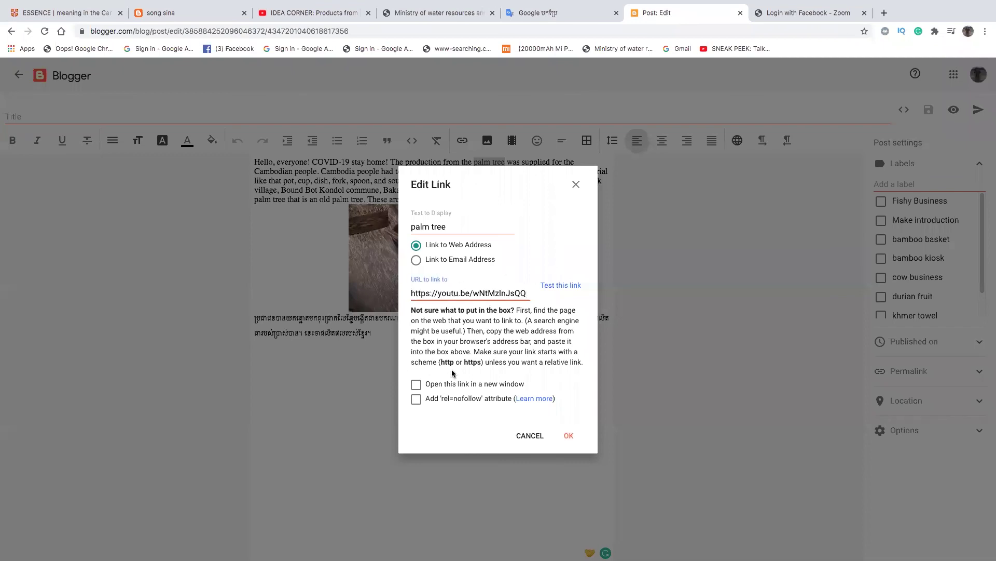
click(417, 384)
click(568, 436)
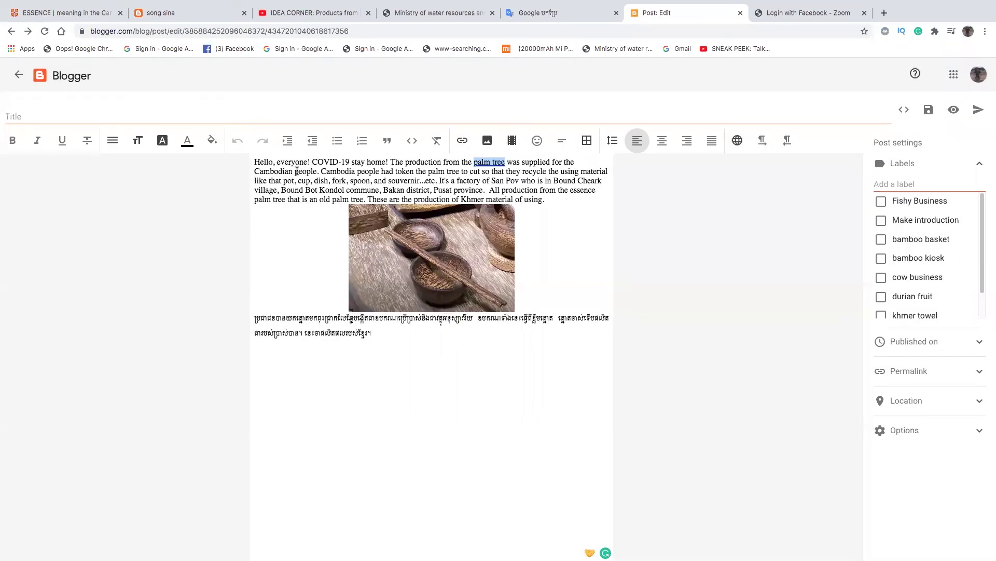
drag(255, 161, 547, 326)
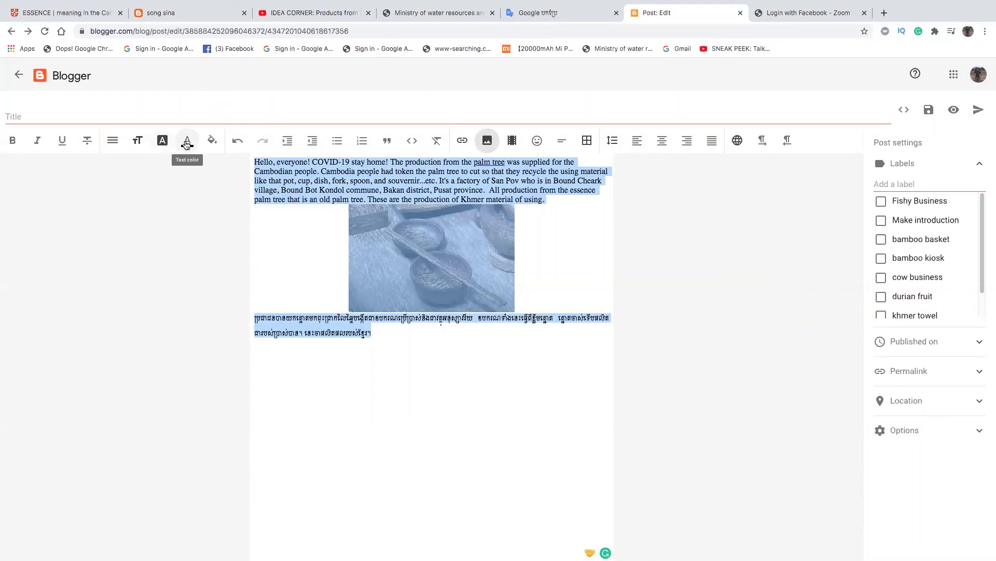
- Apply the custom blue text colour #1322d0 to all of the selected post content
click(187, 144)
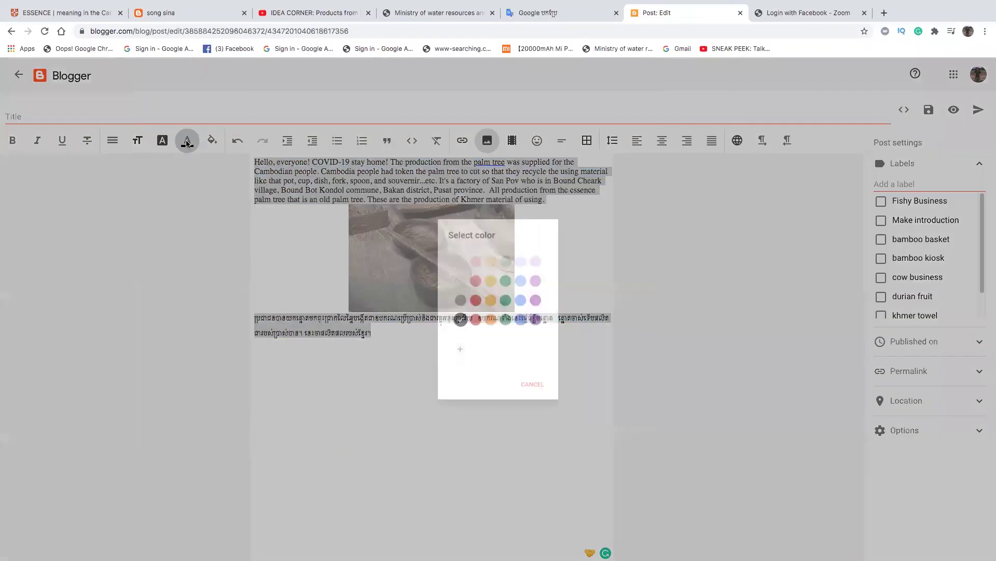
click(453, 331)
drag(542, 288, 521, 289)
drag(532, 255, 534, 237)
drag(521, 289, 512, 288)
drag(533, 238, 537, 236)
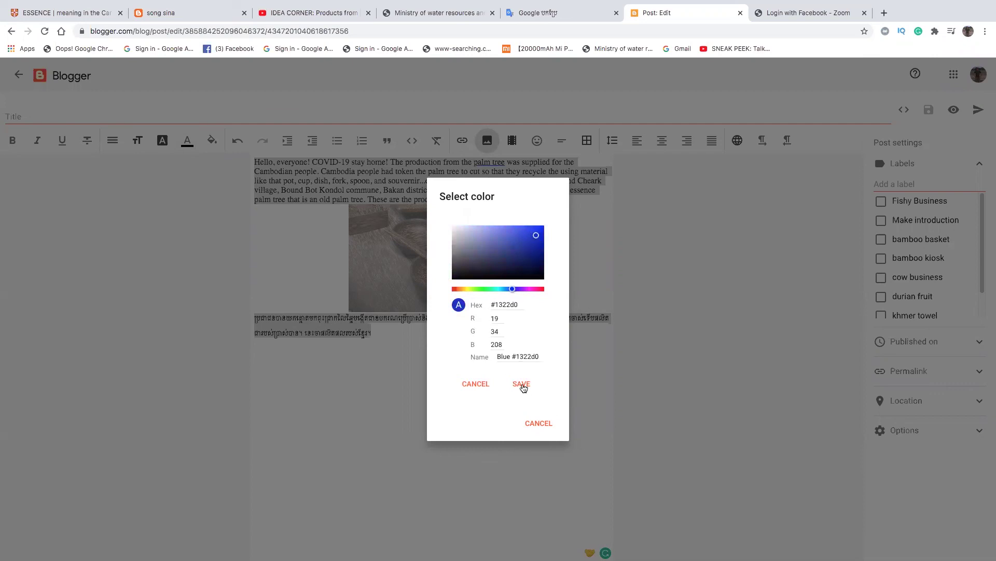
click(521, 383)
click(538, 398)
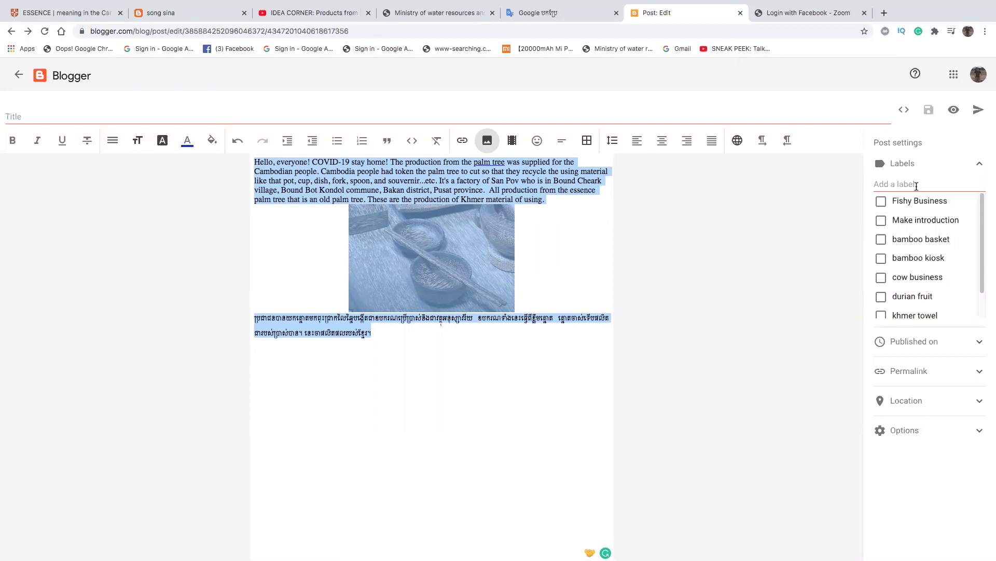
- Start a new label, clear the mistyped Khmer text and switch the keyboard to English
click(902, 186)
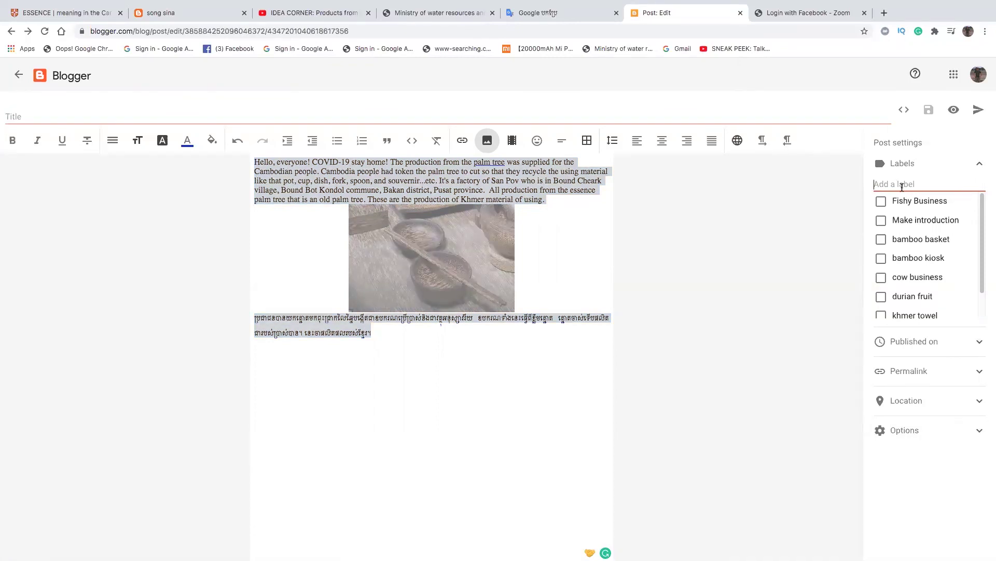
text(ផរោដុចតិាន ចរោម )
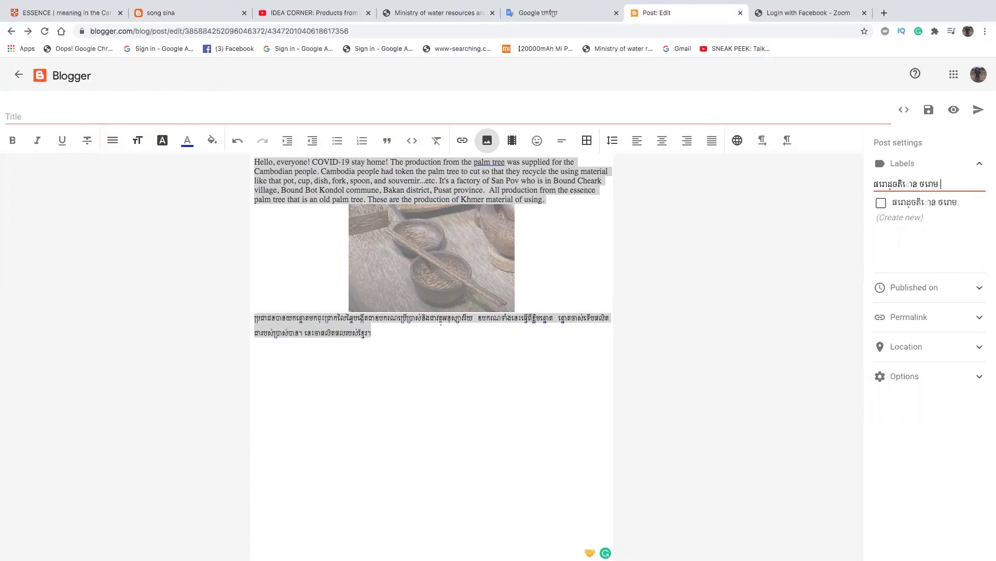
text(ផាលម)
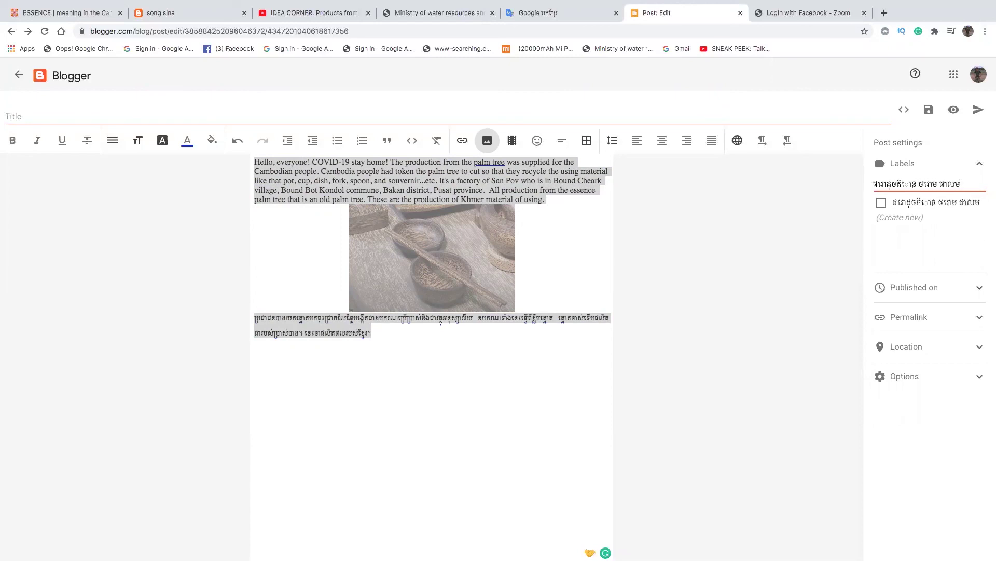
key(BackSpace)
key(BackSpace)
key(BackSpace)
key(BackSpace)
key(BackSpace)
key(BackSpace)
key(BackSpace)
key(BackSpace)
key(BackSpace)
key(BackSpace)
key(BackSpace)
key(BackSpace)
key(BackSpace)
key(BackSpace)
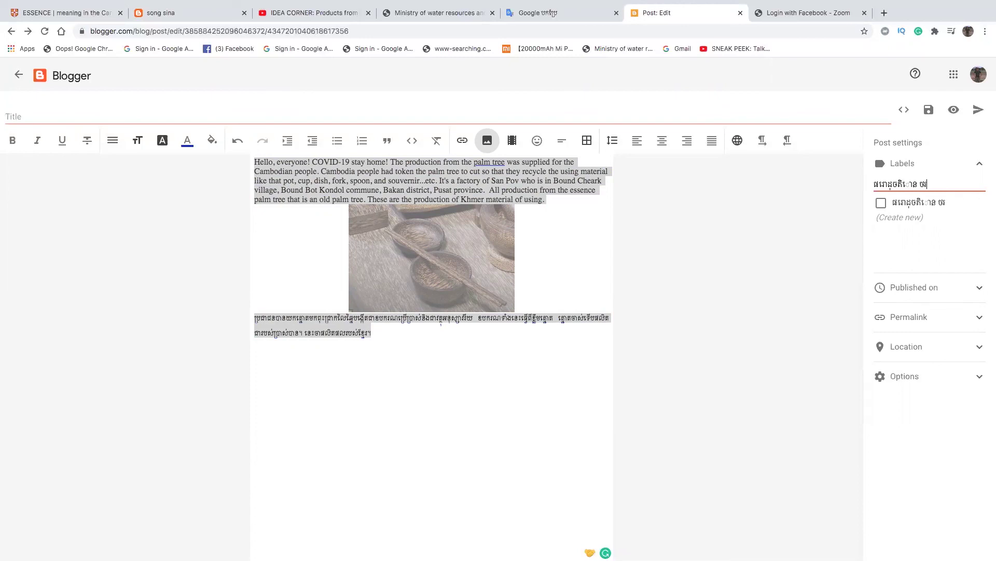
key(BackSpace)
key(BackSpace)
key(BackSpace)
key(BackSpace)
key(BackSpace)
key(BackSpace)
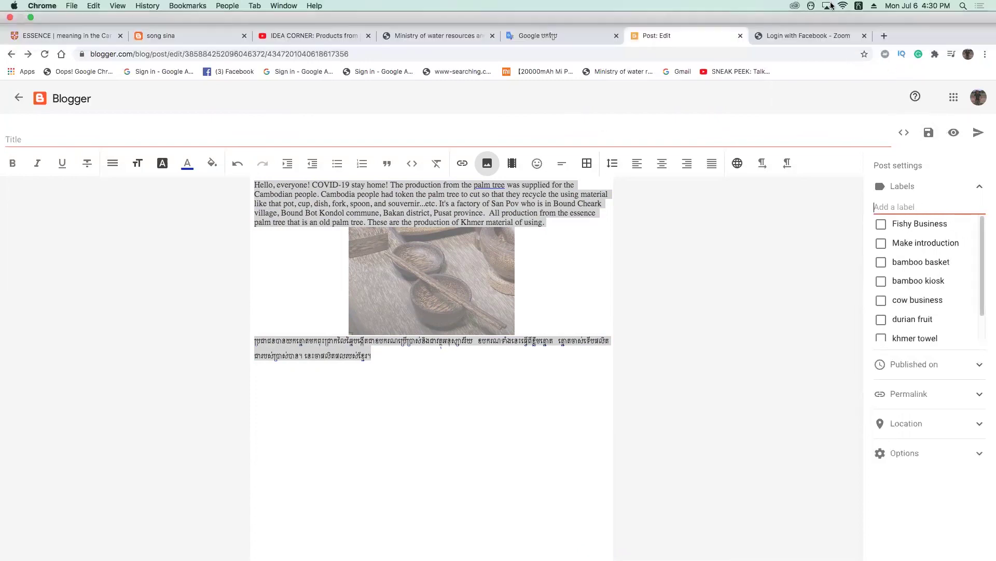
click(859, 6)
click(868, 20)
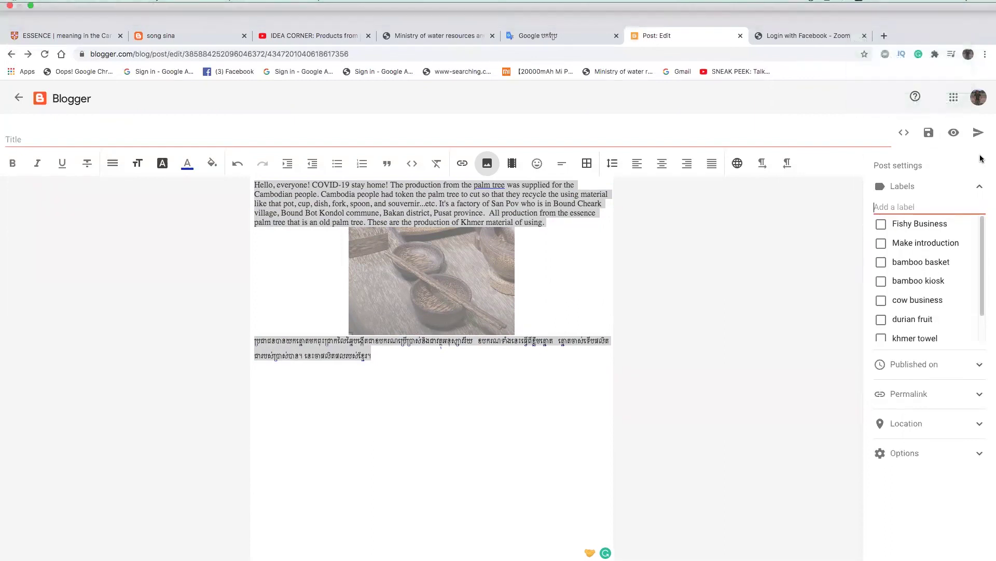
- Add the new label 'production from palm tree' and return to the post body
text(production from )
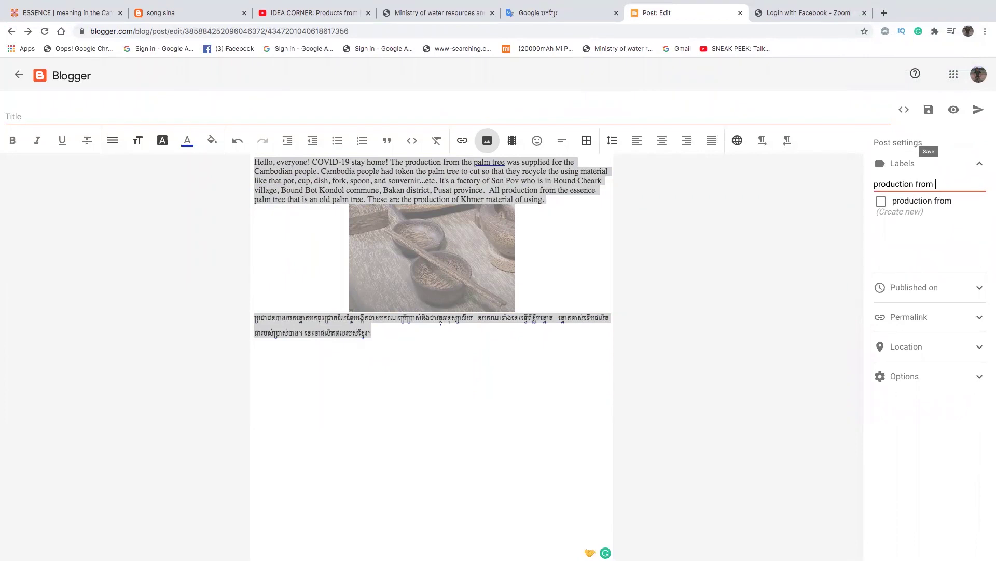
text(palm tree)
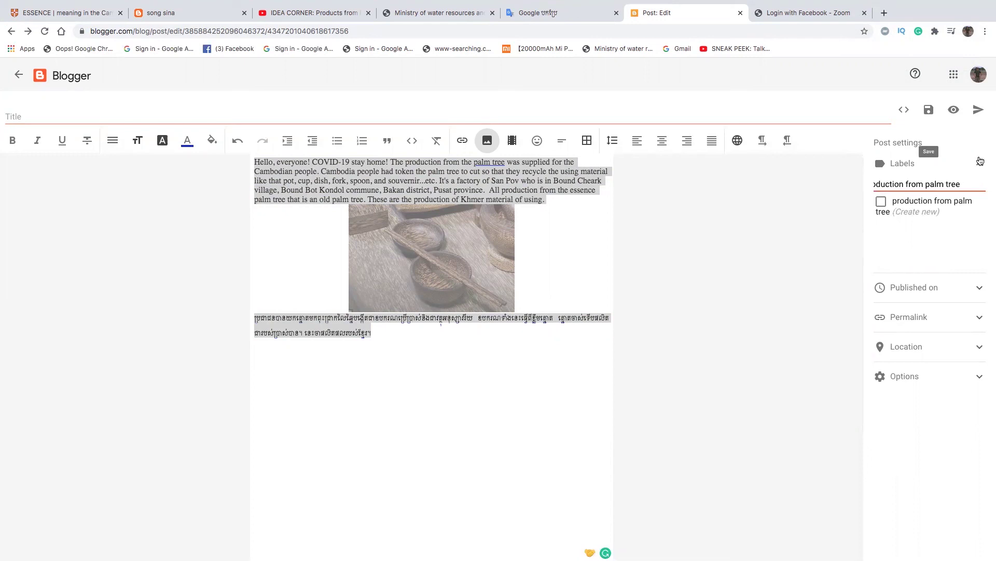
click(890, 200)
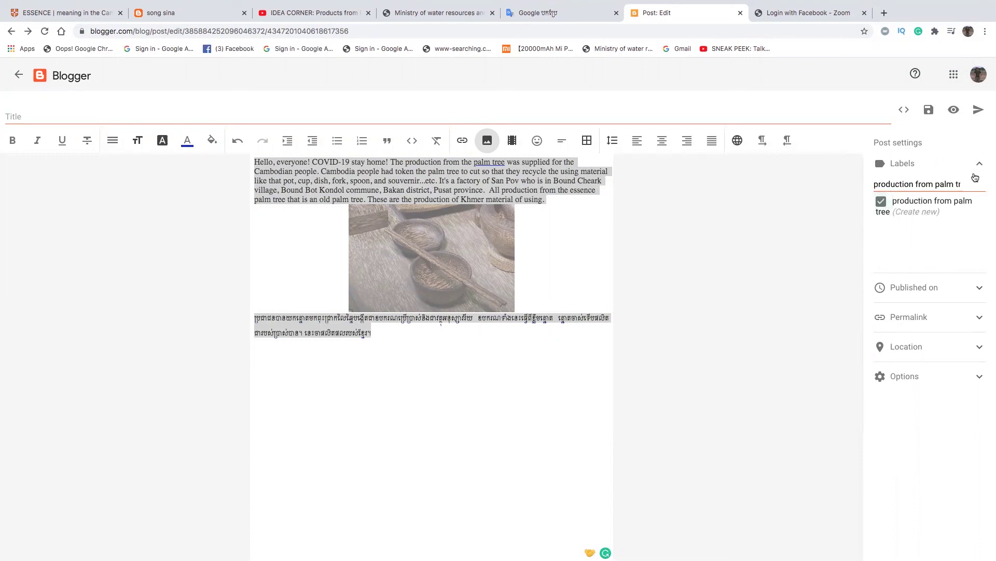
click(449, 202)
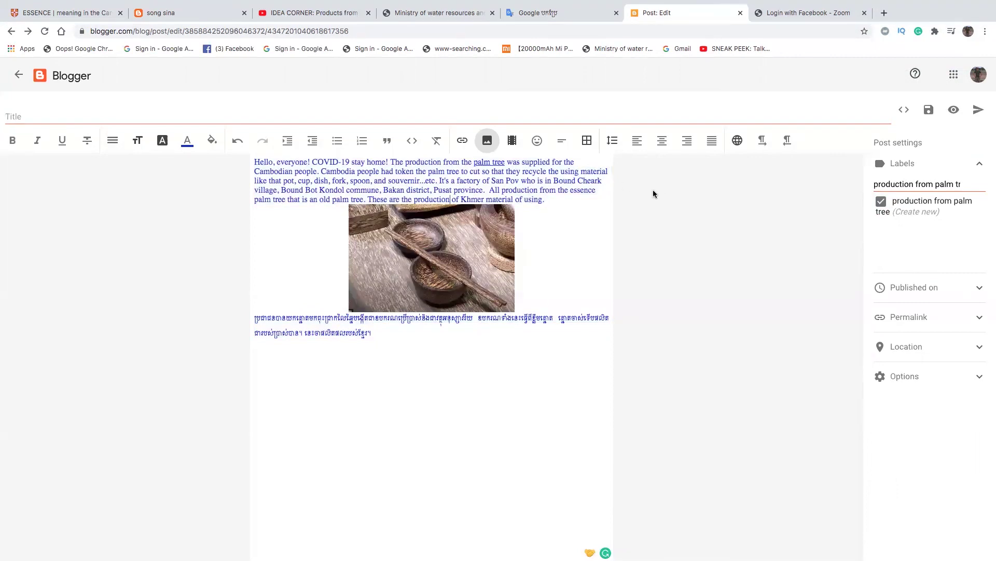
- Give the linked words 'palm tree' a pale yellow highlight, reapplying it to confirm
drag(474, 162, 505, 161)
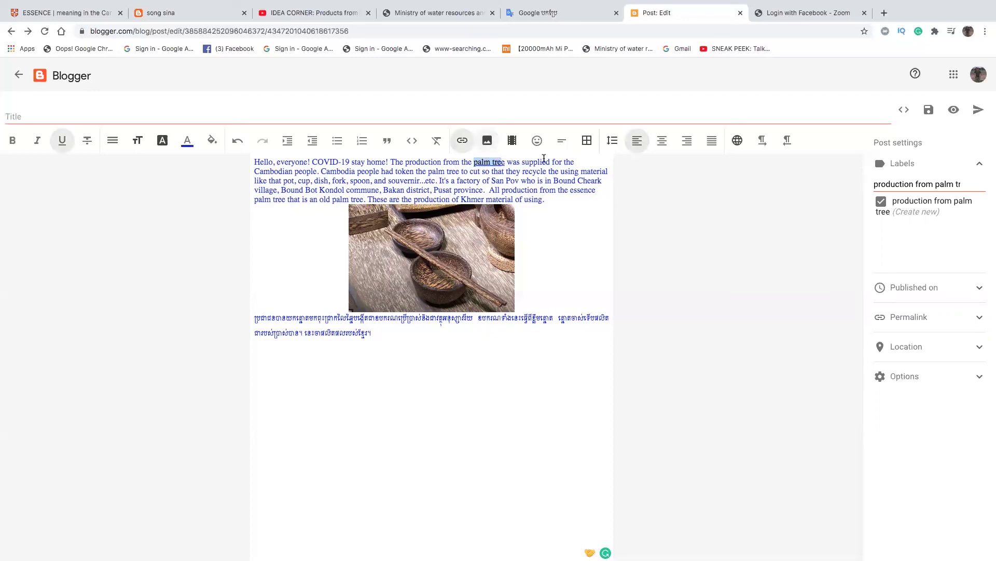
click(212, 141)
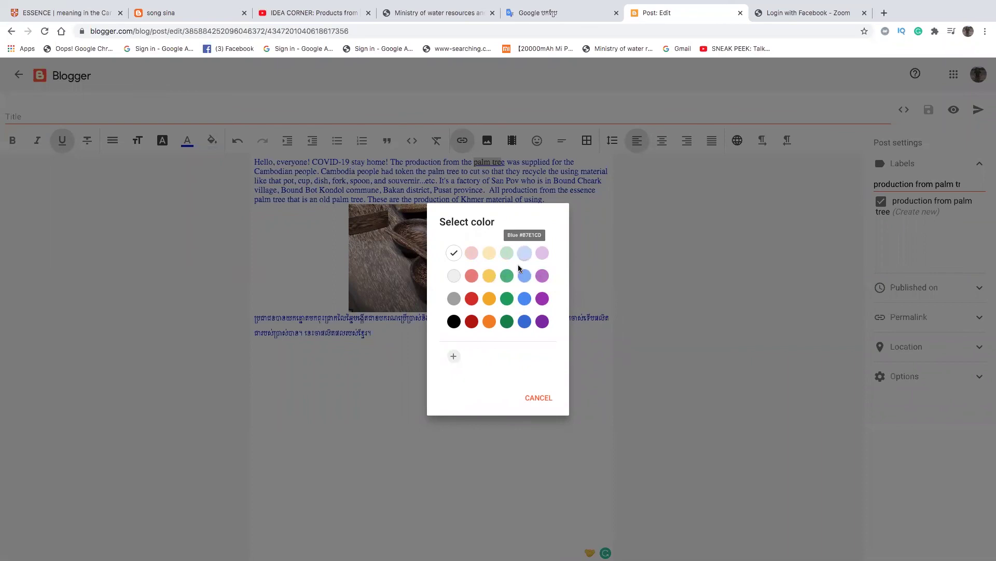
click(490, 252)
click(501, 162)
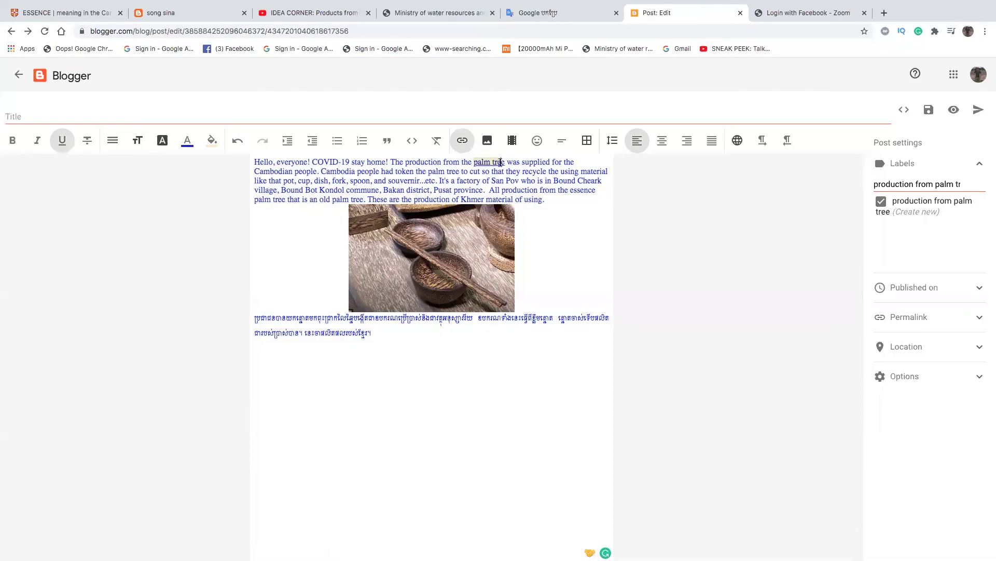
drag(473, 162, 501, 164)
click(212, 140)
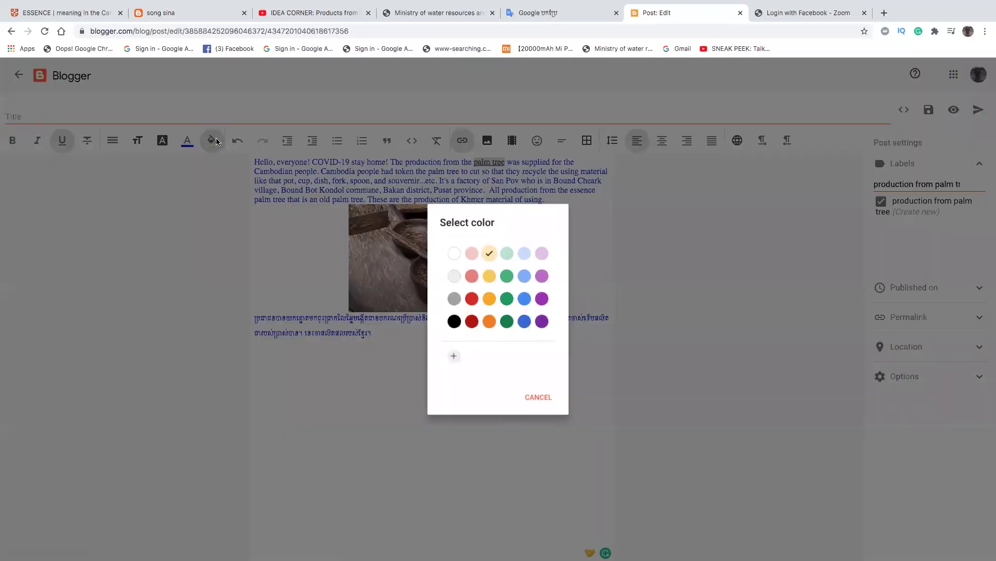
click(488, 252)
click(493, 162)
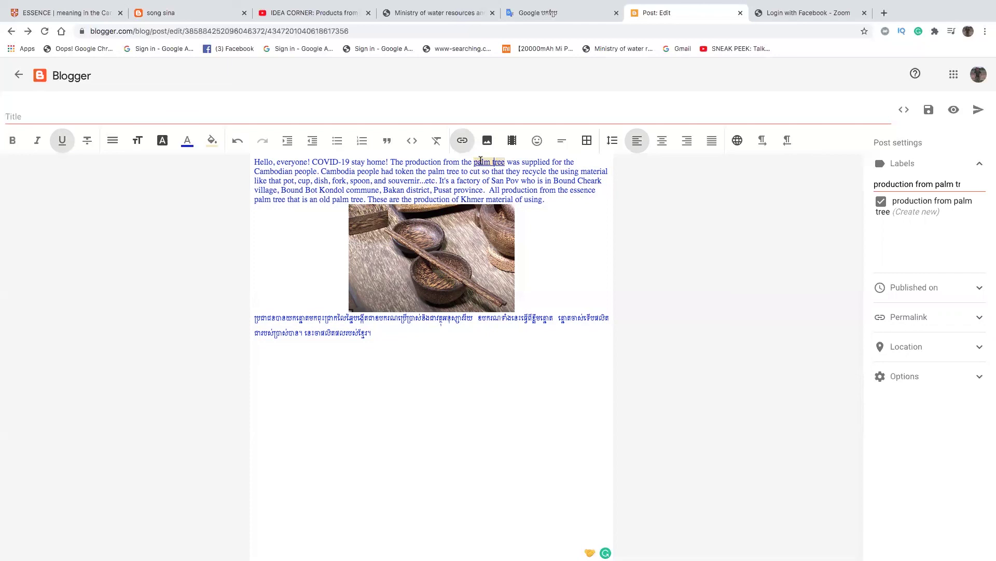
click(452, 163)
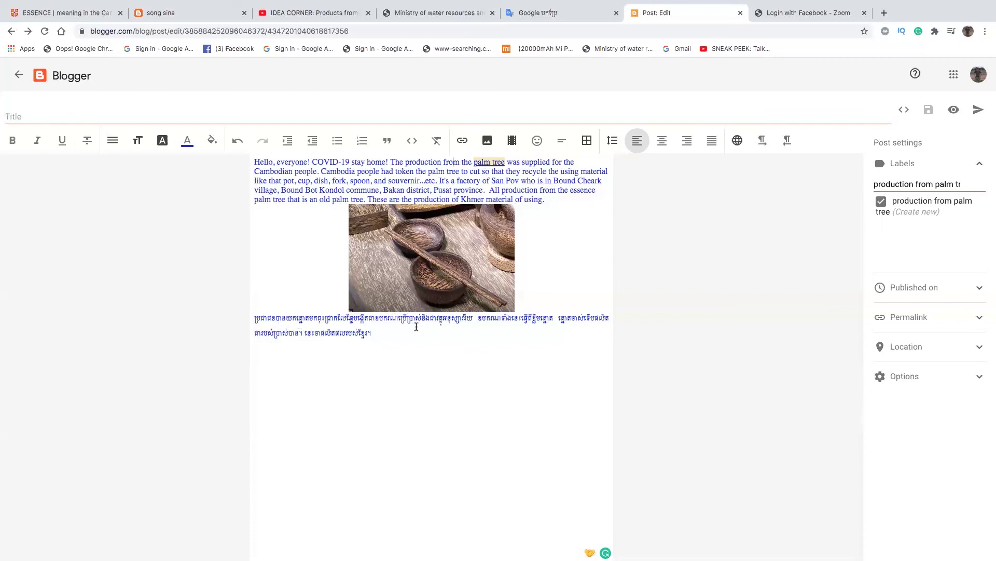
- Link a short Khmer word in the second paragraph to the YouTube URL, opening in a new window
double_click(547, 319)
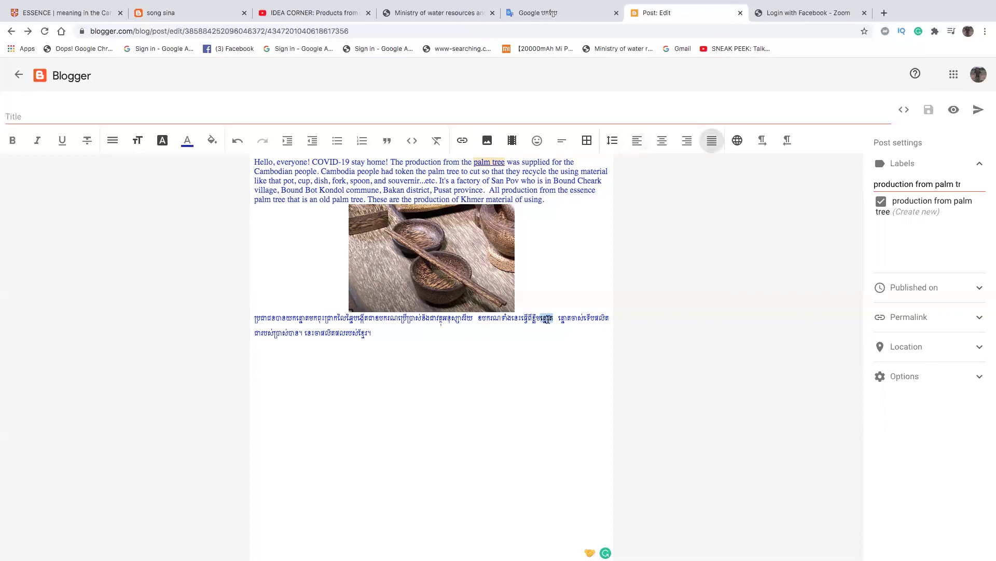
right_click(549, 321)
key(Escape)
click(462, 140)
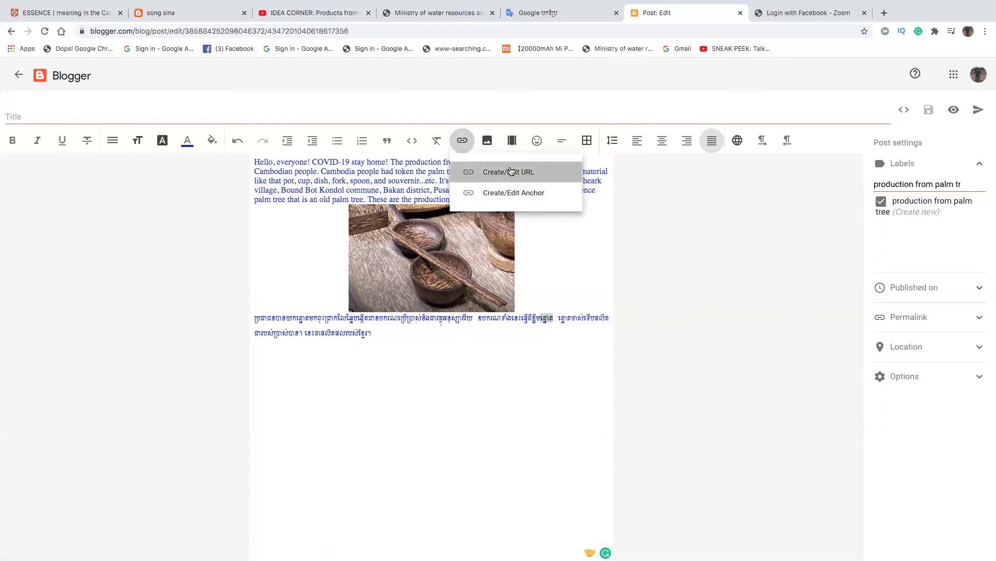
click(511, 172)
click(451, 291)
text(https://youtu.be/wNtMzlnJsQQ)
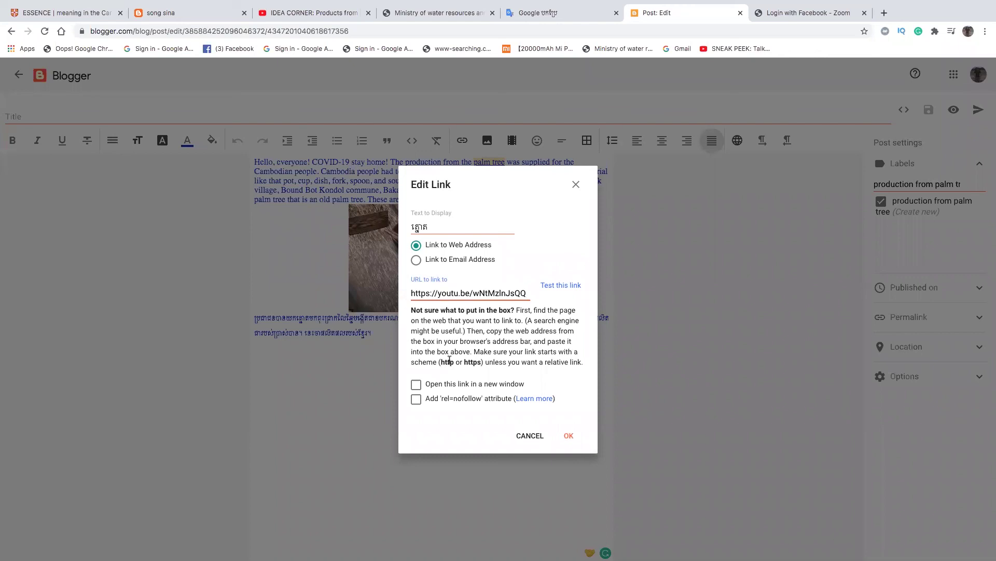
click(416, 384)
click(570, 436)
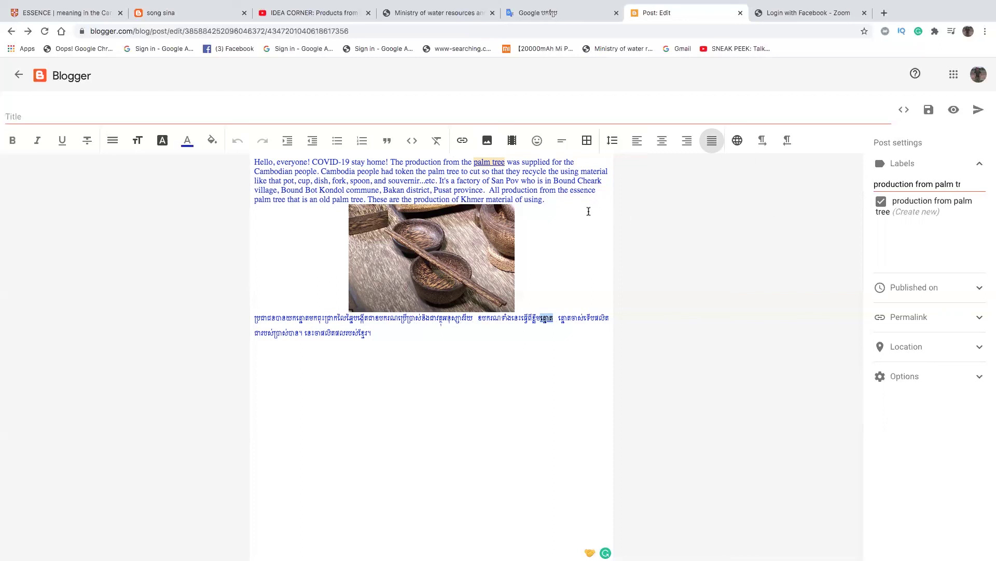
- Publish the post and reopen the untitled published post for editing
click(975, 110)
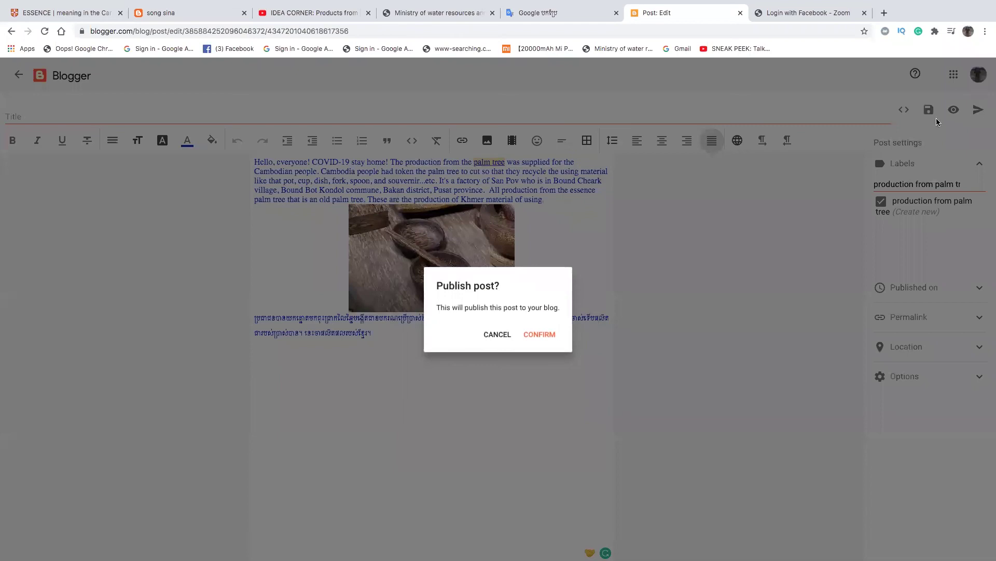
click(542, 334)
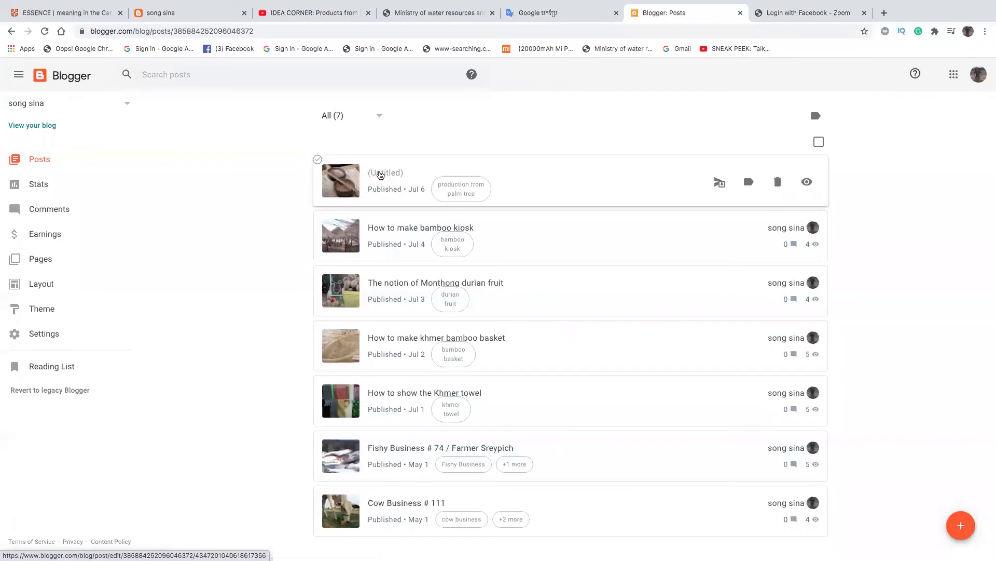
click(381, 175)
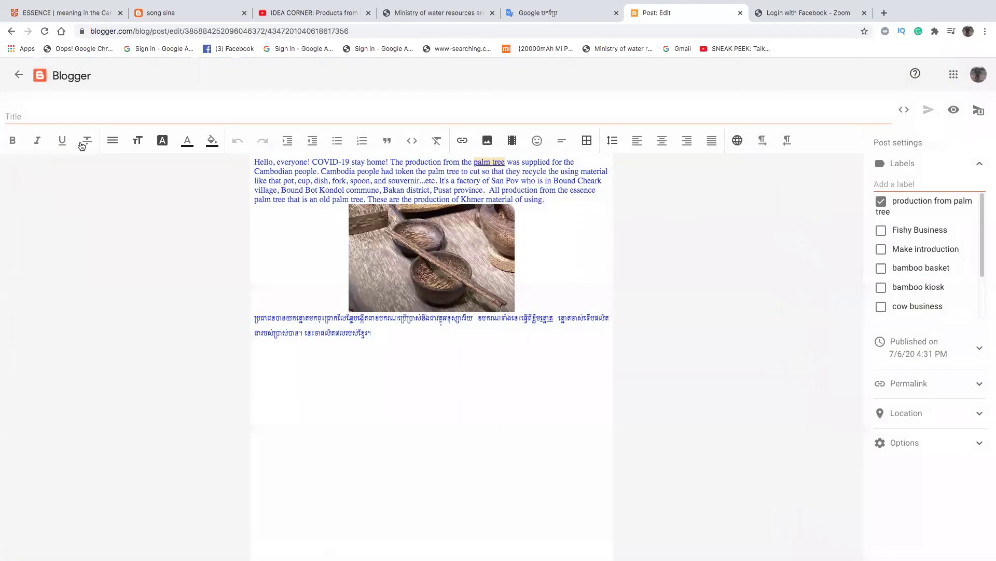
- Title the post 'The production from palm tree', update it, and go back to the Posts list
click(50, 115)
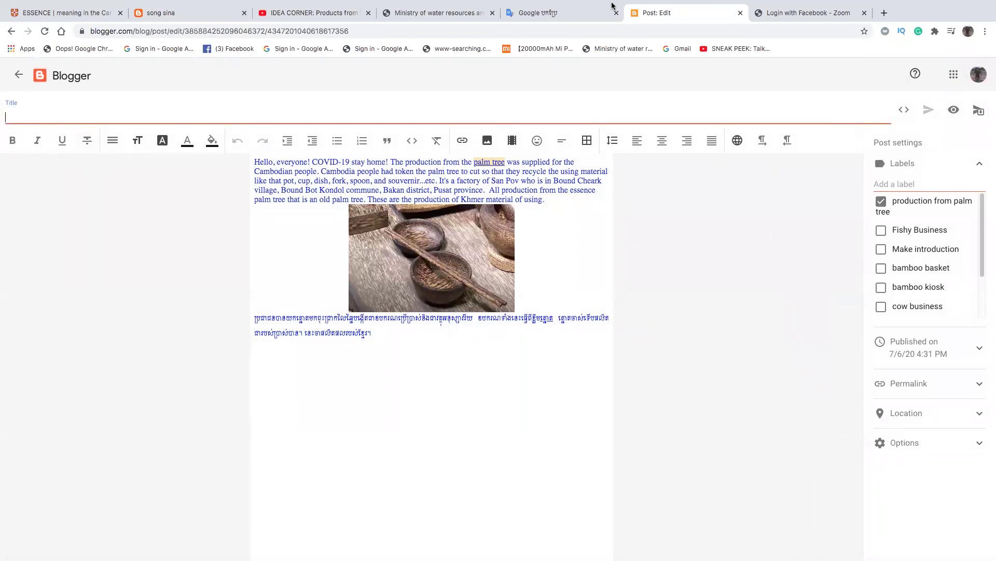
text(The production from palm tree)
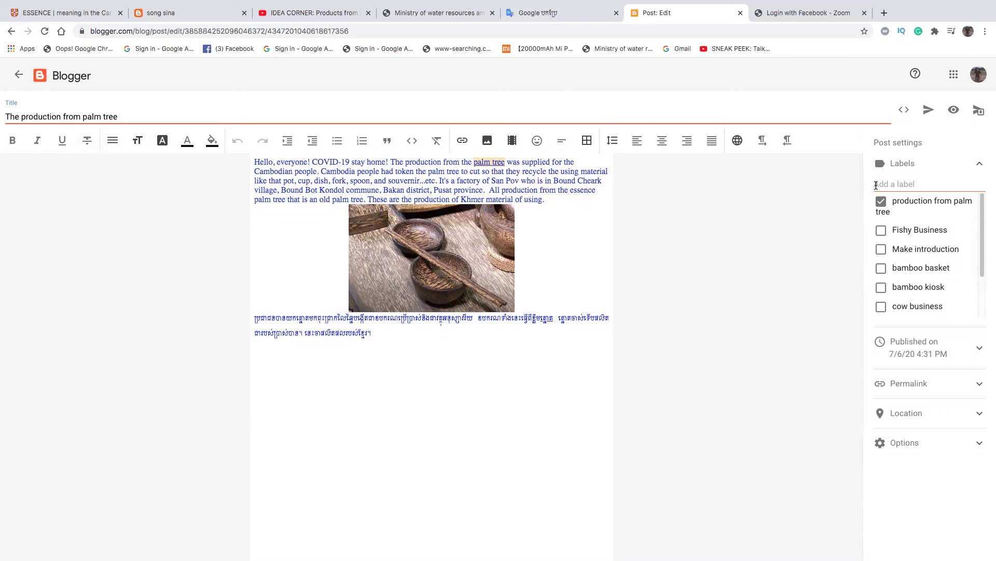
click(928, 110)
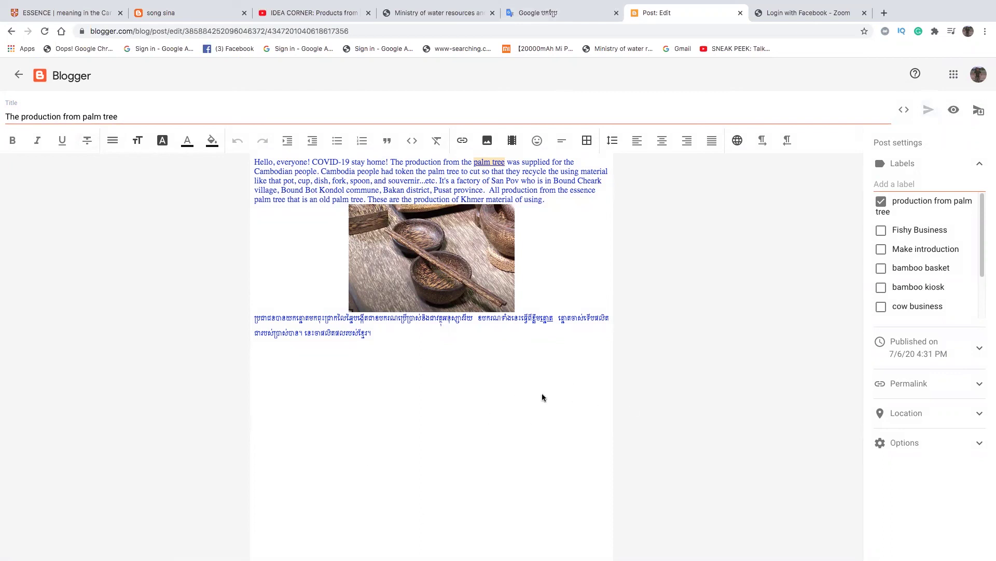
click(446, 411)
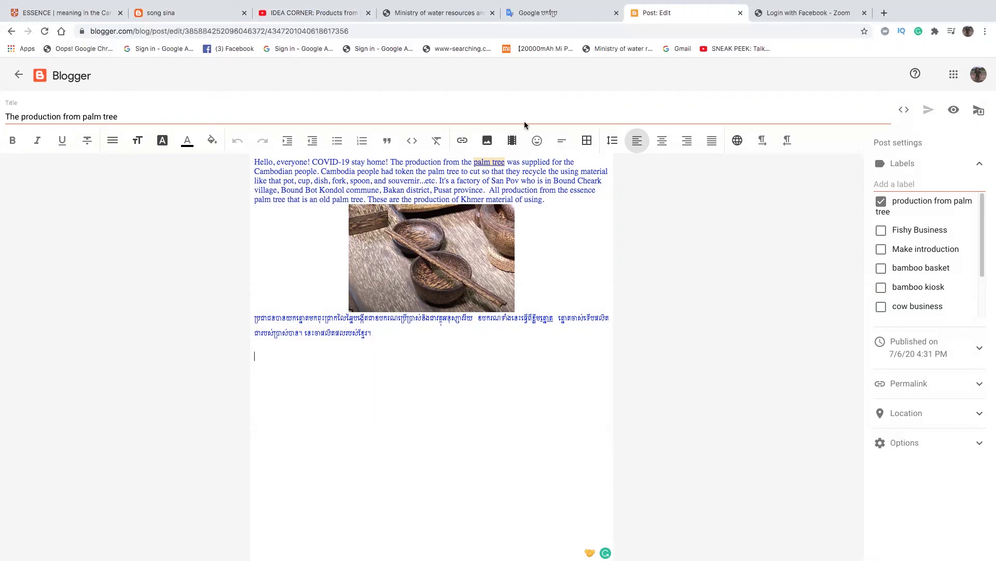
click(76, 76)
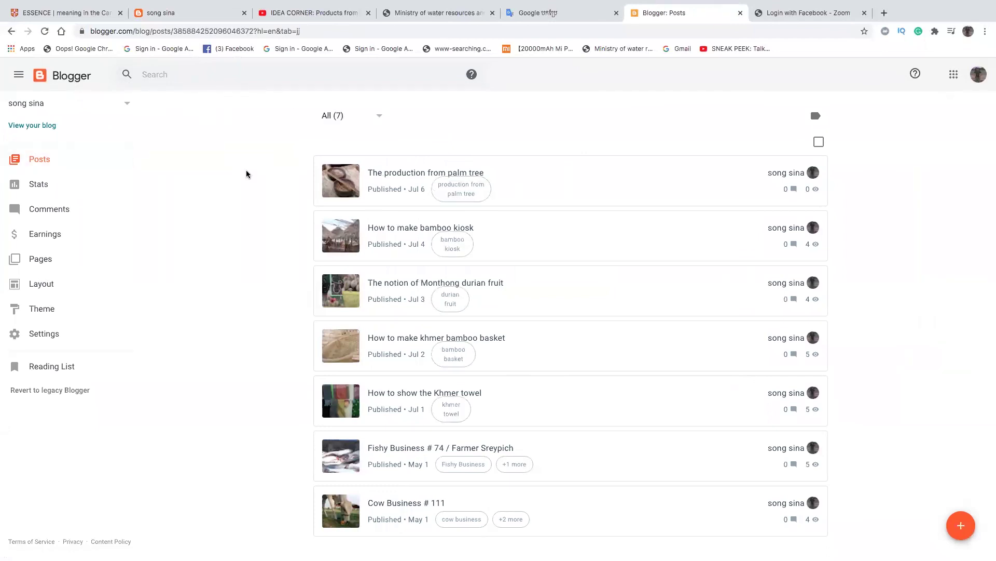
- Open the live blog and scroll through the published palm tree post
click(44, 126)
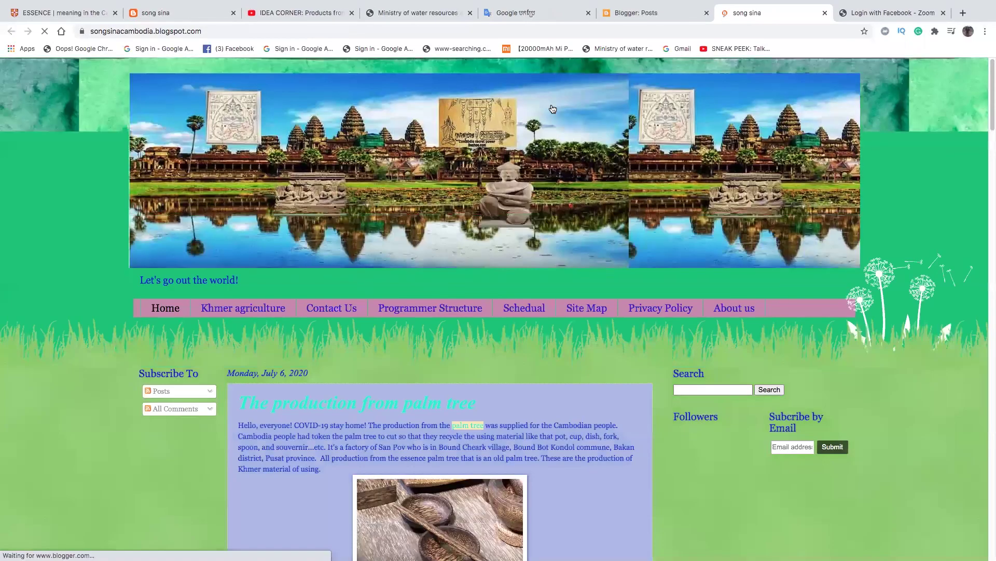
drag(989, 87, 988, 122)
scroll(989, 122, down, 5)
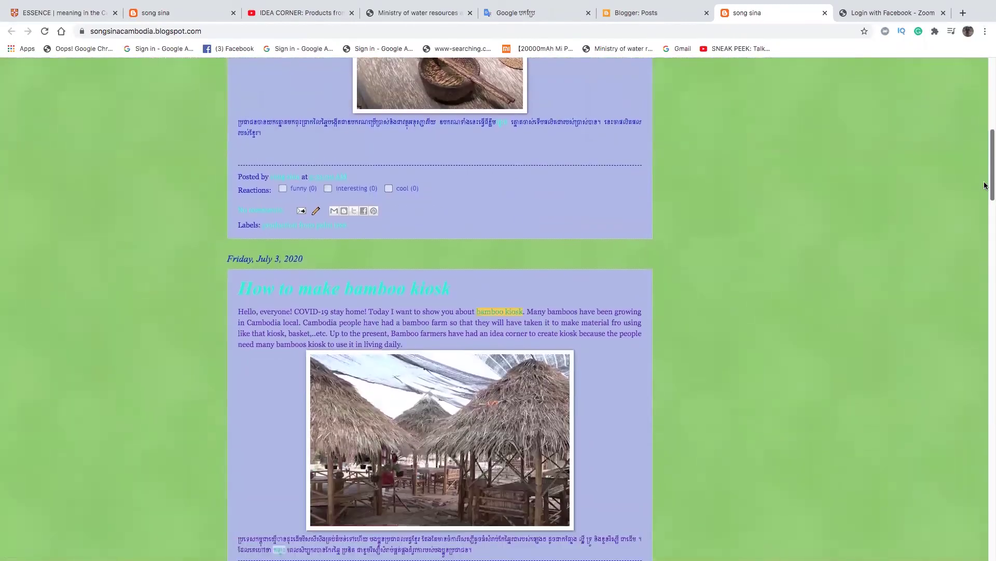
scroll(989, 134, up, 4)
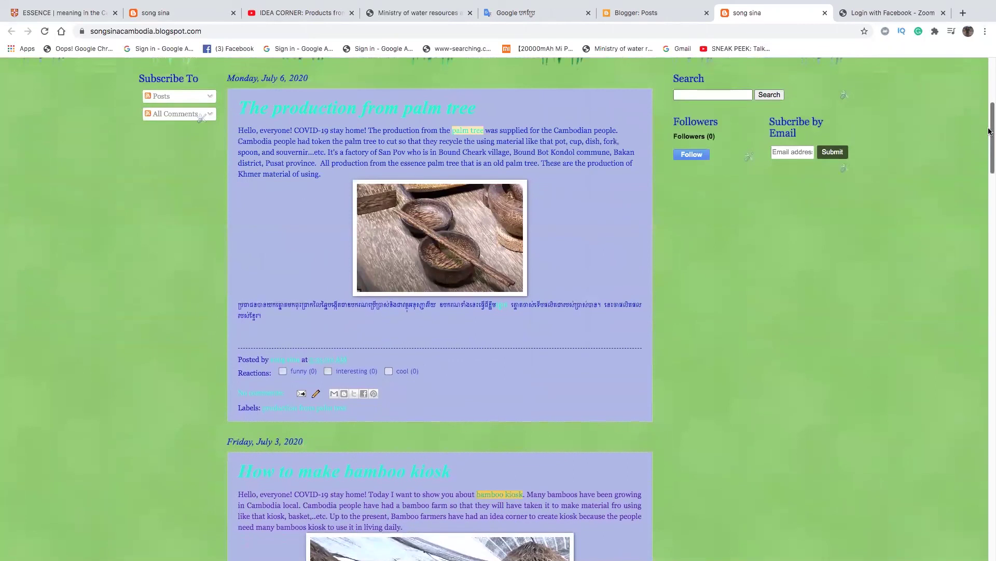
drag(989, 130, 988, 117)
scroll(989, 125, down, 8)
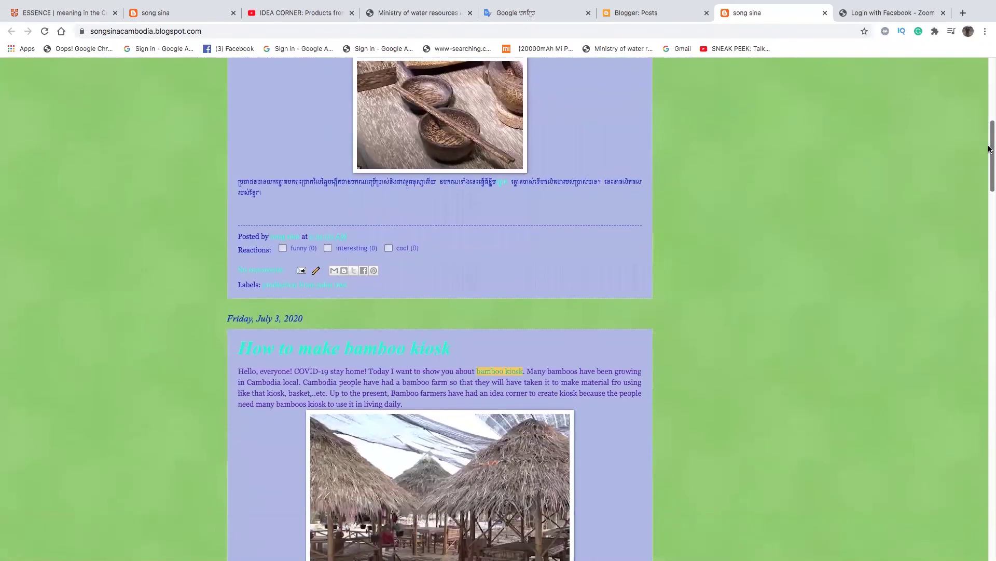
scroll(989, 130, up, 7)
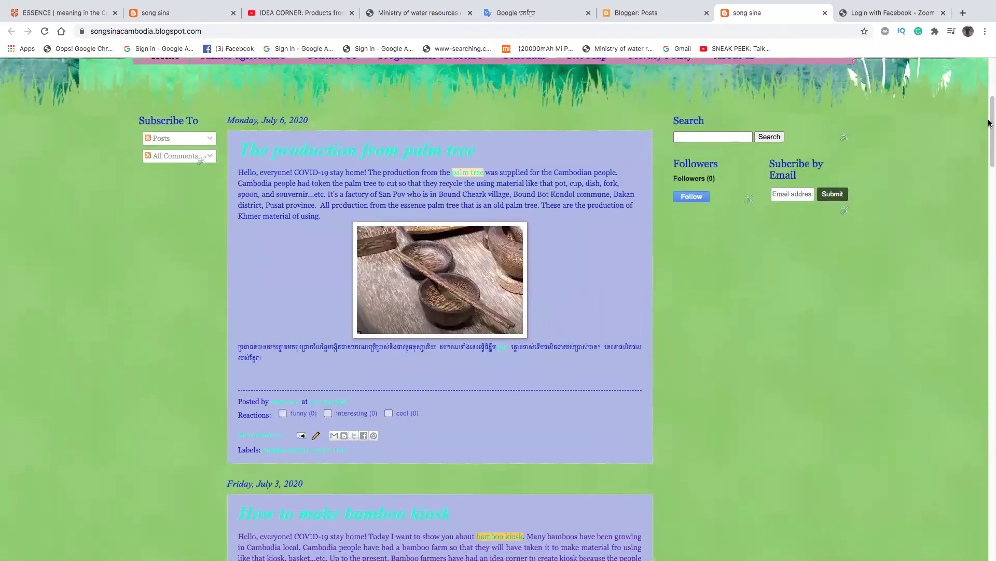
- Reopen 'The production from palm tree' in the editor and select its photo
click(633, 13)
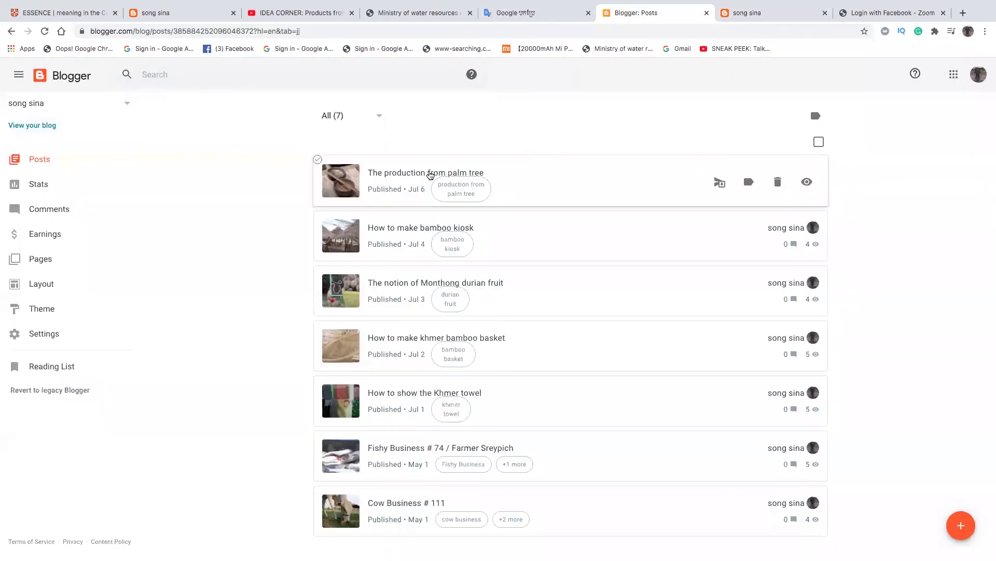
click(432, 173)
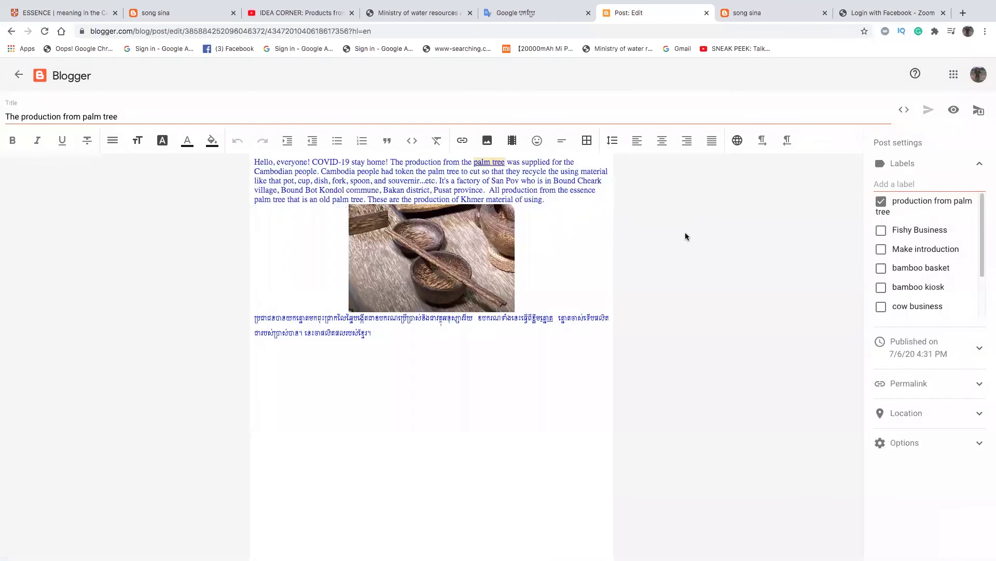
click(444, 252)
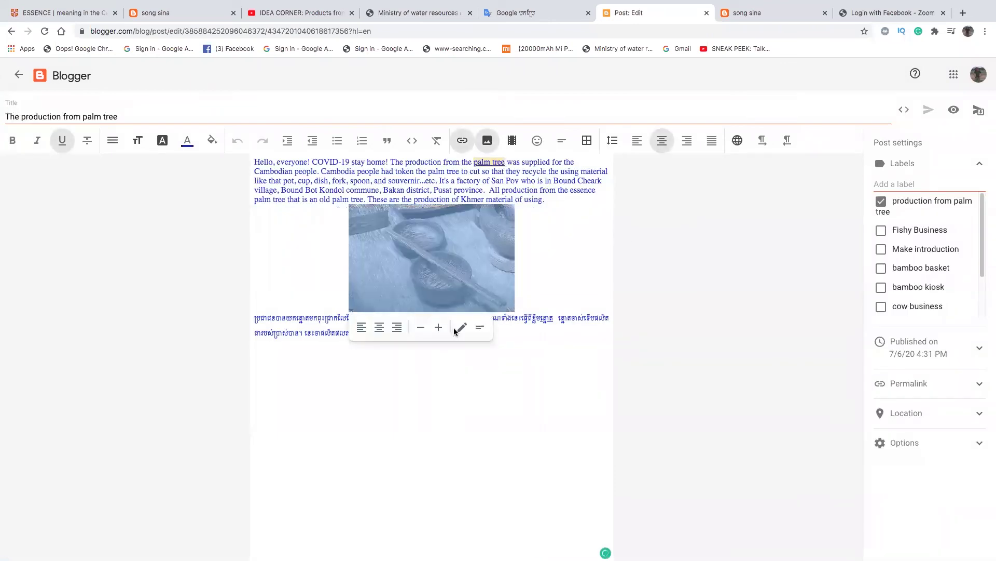